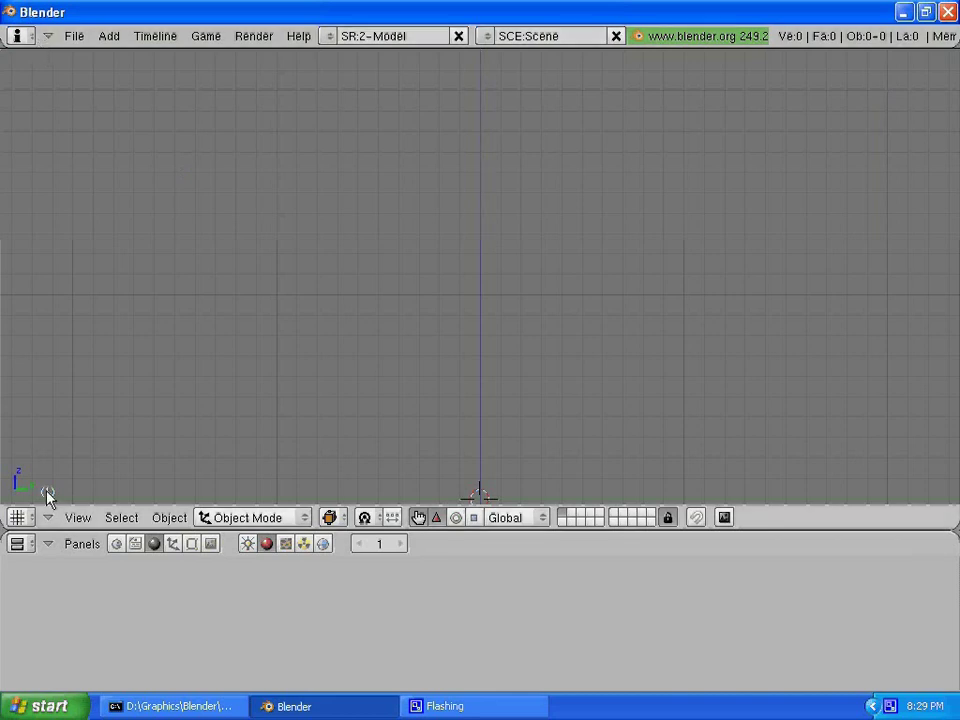
- Turn on a background image for the view and load TOS-R1701_1.jpg
{"action": "left_click", "coordinate": [80, 518]}
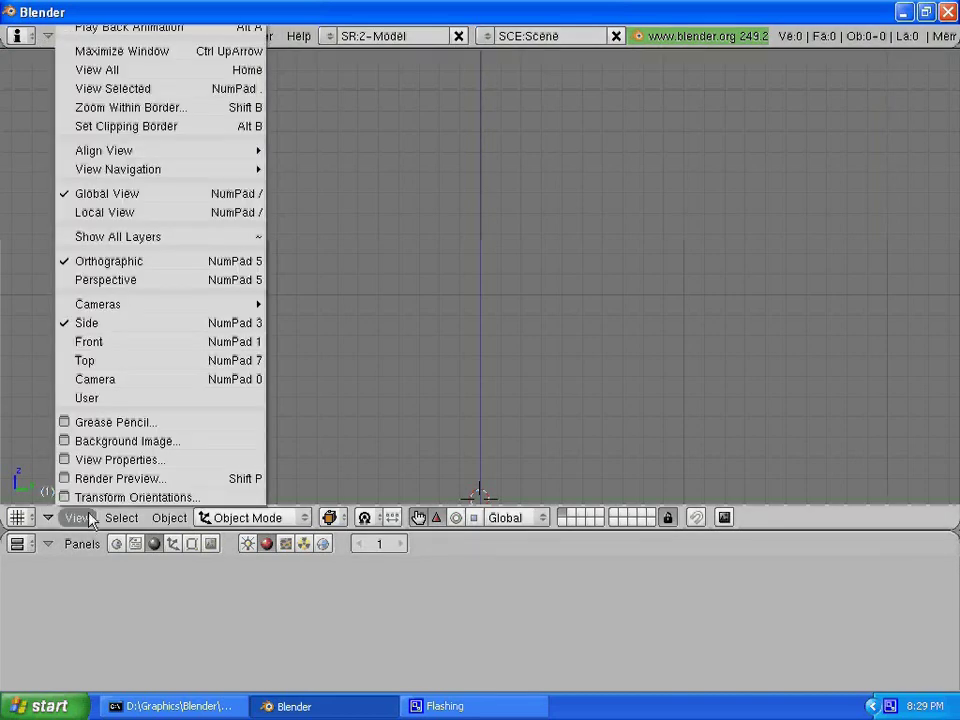
{"action": "left_click", "coordinate": [183, 440]}
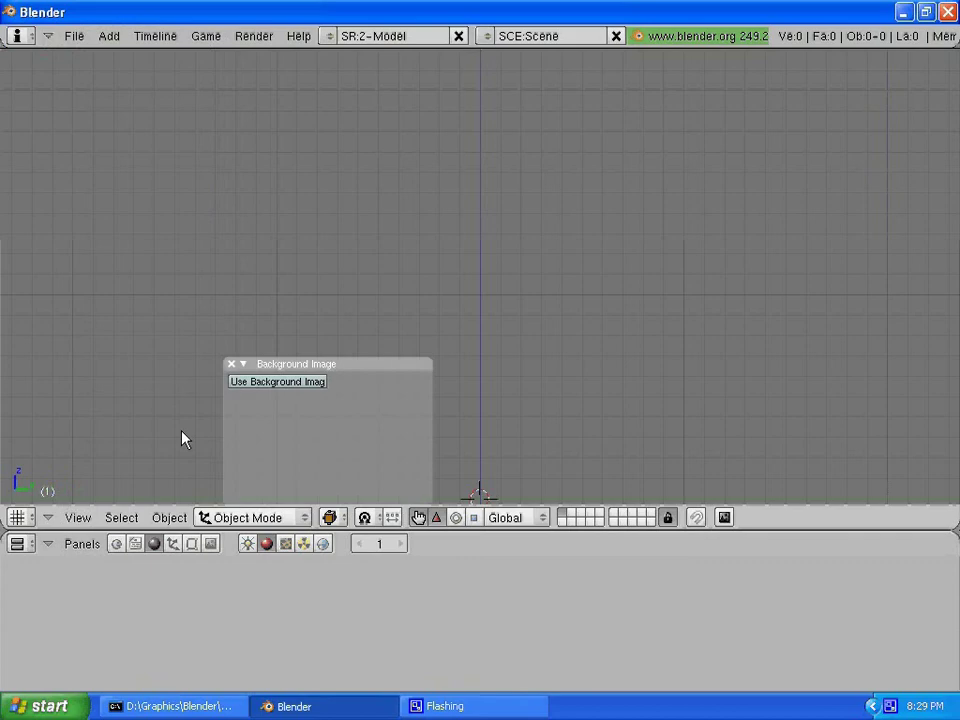
{"action": "left_click", "coordinate": [325, 382]}
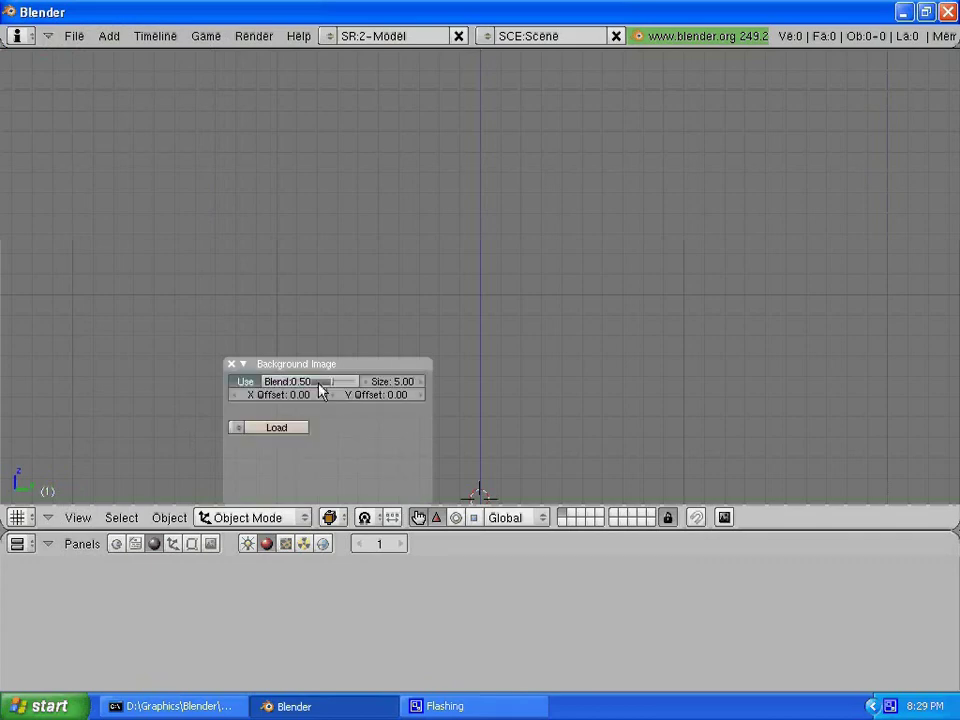
{"action": "left_click", "coordinate": [268, 432]}
{"action": "scroll", "coordinate": [579, 407], "scroll_direction": "down", "scroll_amount": 5}
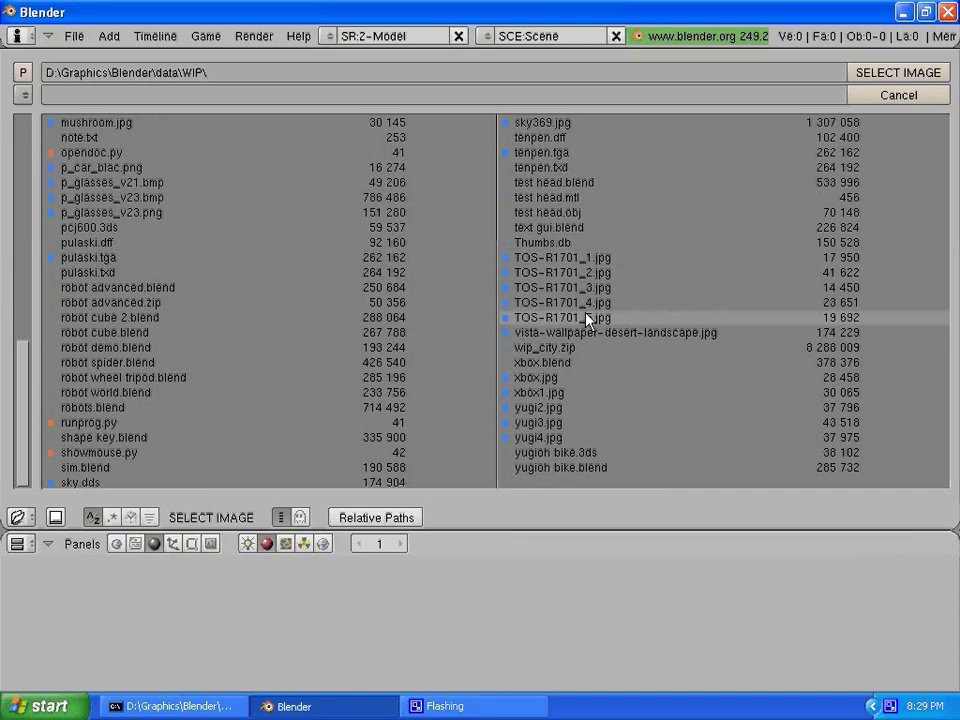
{"action": "left_click", "coordinate": [592, 263]}
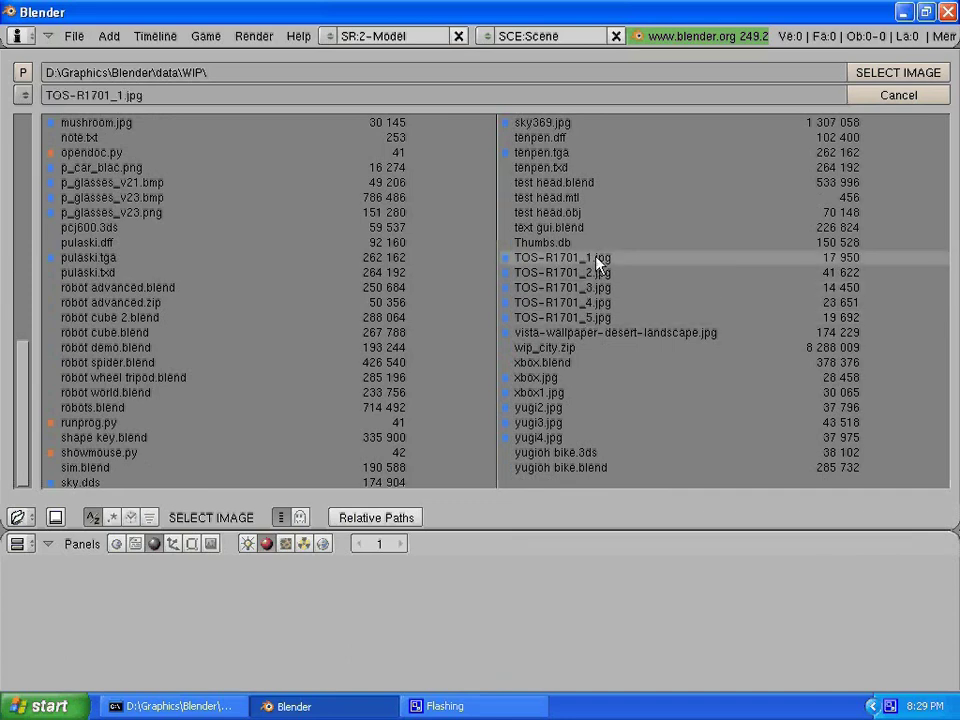
{"action": "left_click", "coordinate": [597, 263]}
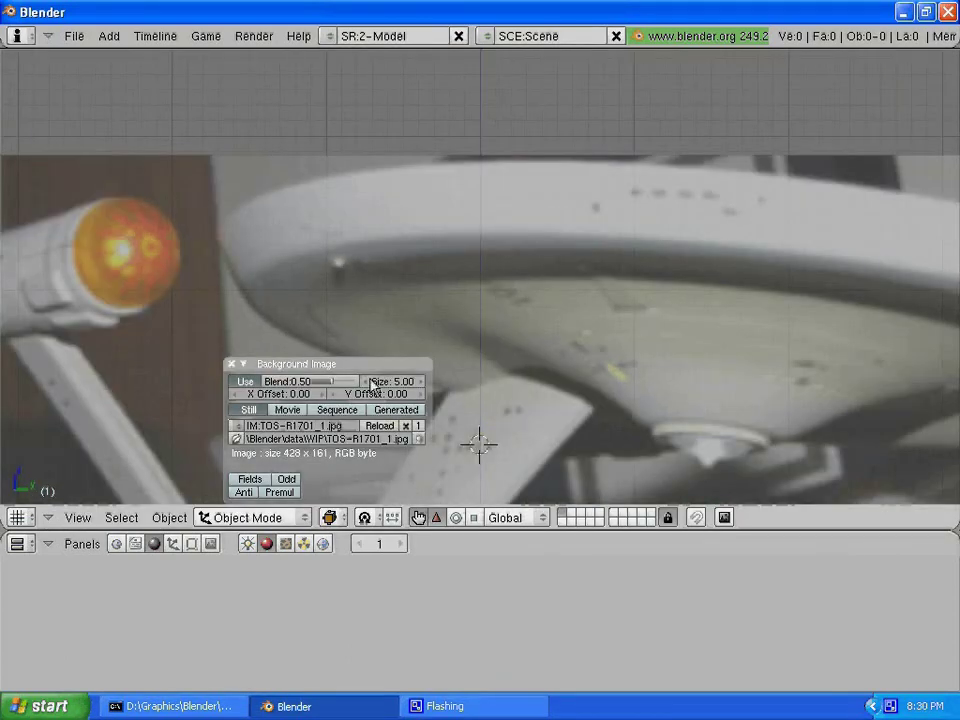
- Shrink the background photo to size 2.00 and raise its Y offset
{"action": "left_click", "coordinate": [368, 381]}
{"action": "left_click", "coordinate": [368, 381]}
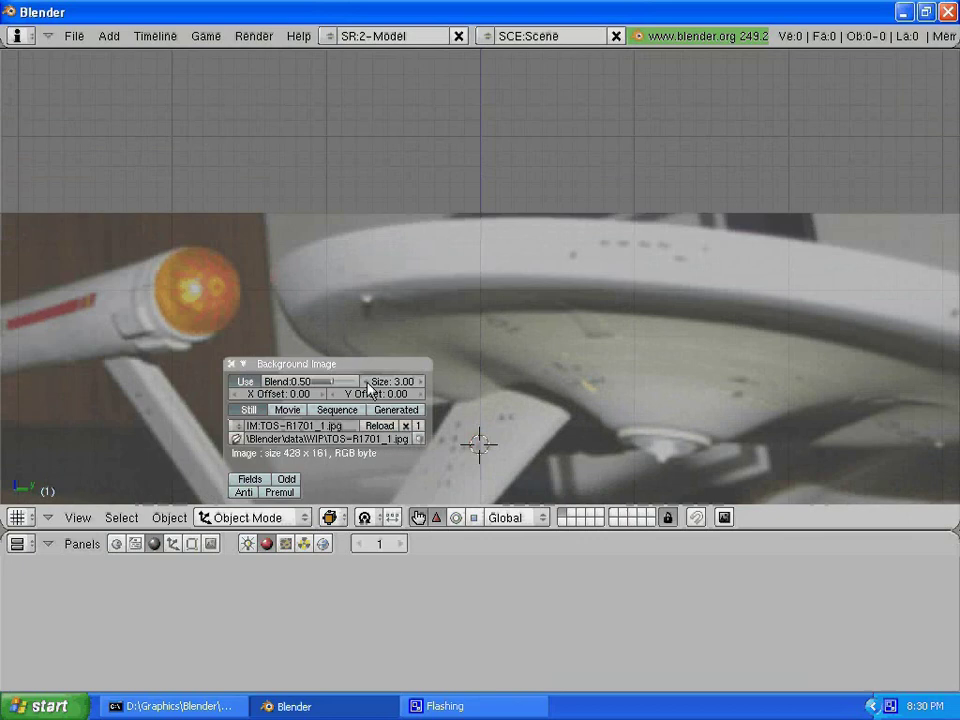
{"action": "left_click", "coordinate": [368, 381]}
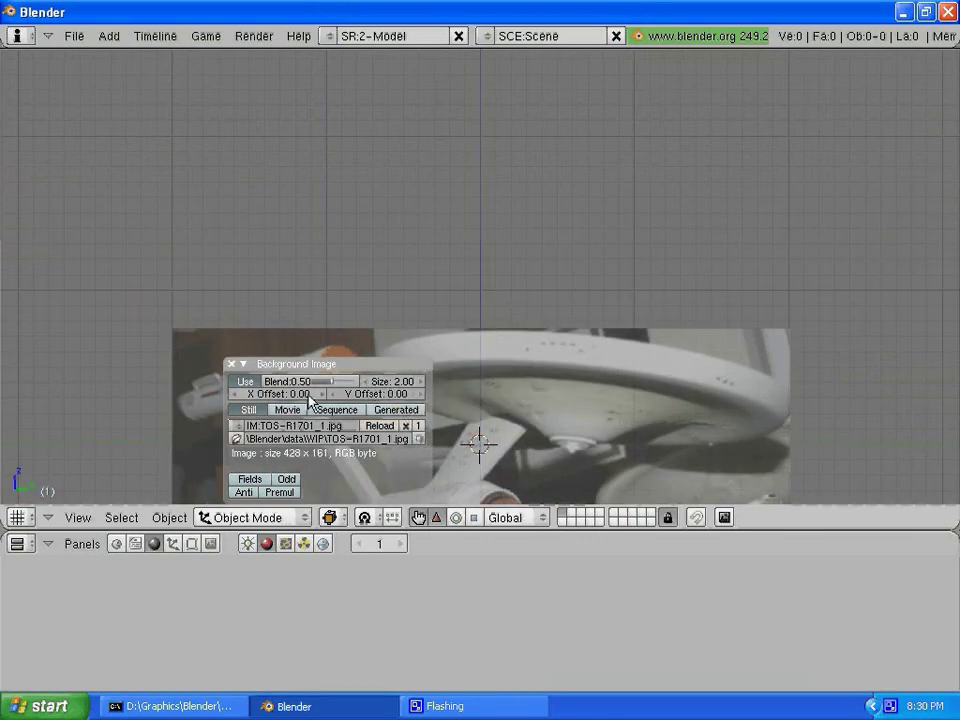
{"action": "left_click", "coordinate": [418, 395]}
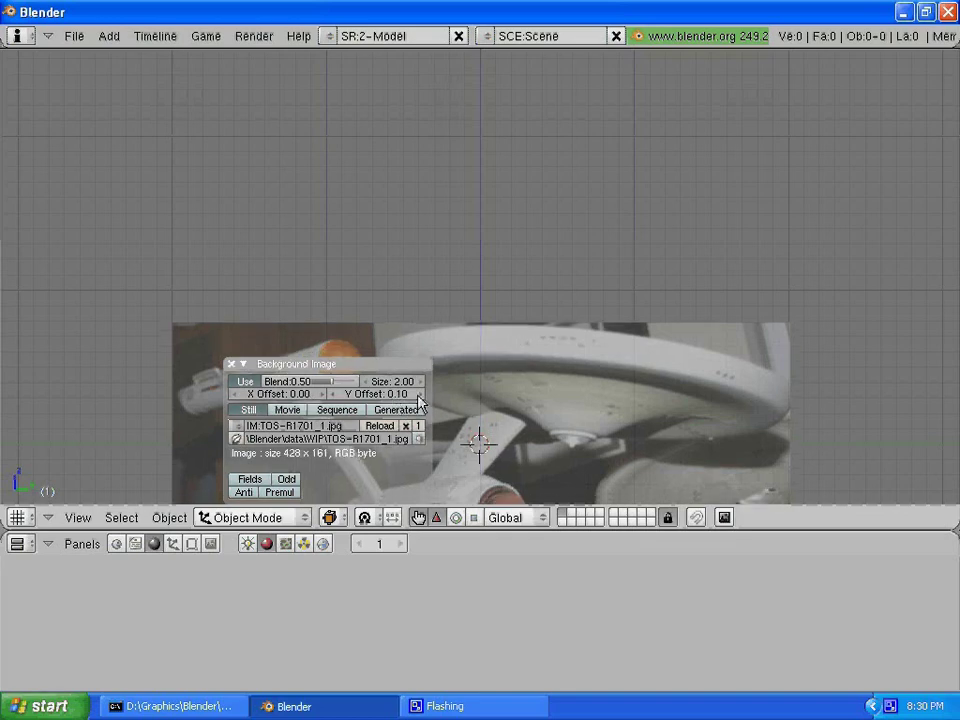
{"action": "left_click", "coordinate": [418, 395]}
{"action": "left_click", "coordinate": [418, 395]}
{"action": "left_click", "coordinate": [418, 395]}
{"action": "left_click", "coordinate": [418, 395]}
{"action": "left_click", "coordinate": [418, 395]}
{"action": "left_click", "coordinate": [418, 395]}
{"action": "left_click", "coordinate": [418, 395]}
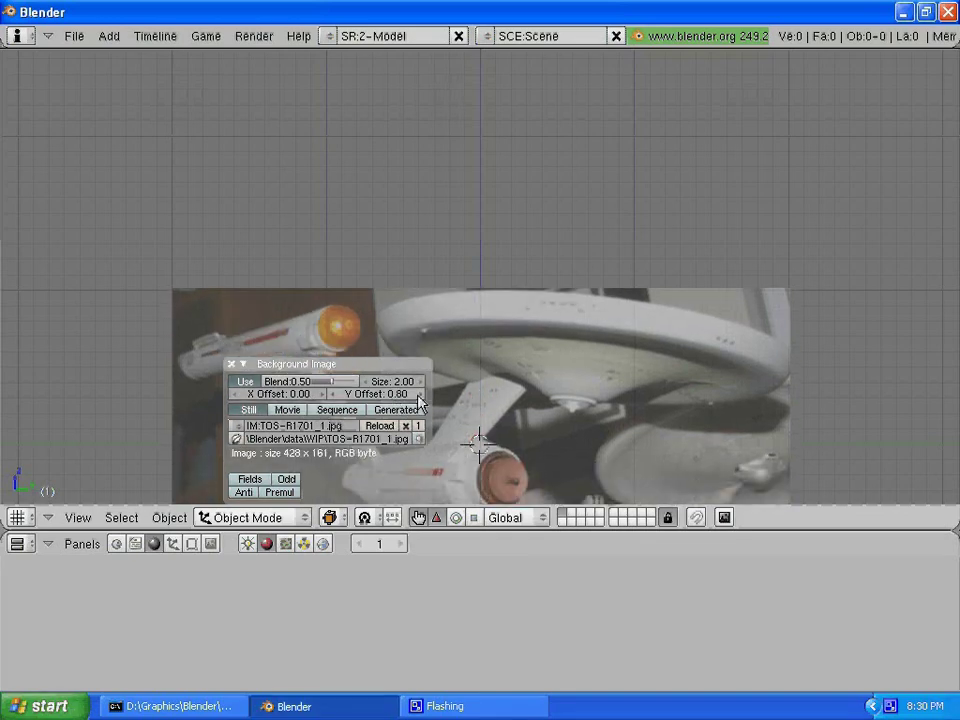
{"action": "left_click", "coordinate": [418, 395]}
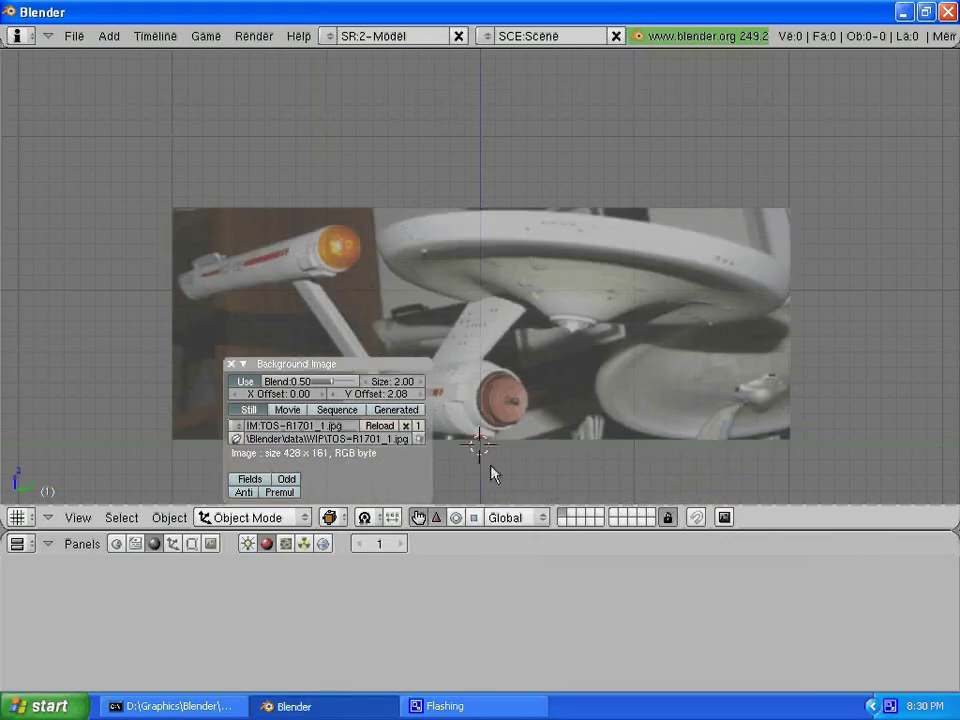
- Load the other TOS-R1701 photos, make TOS-R1701_4.jpg the background, and close the settings
{"action": "left_click", "coordinate": [236, 439]}
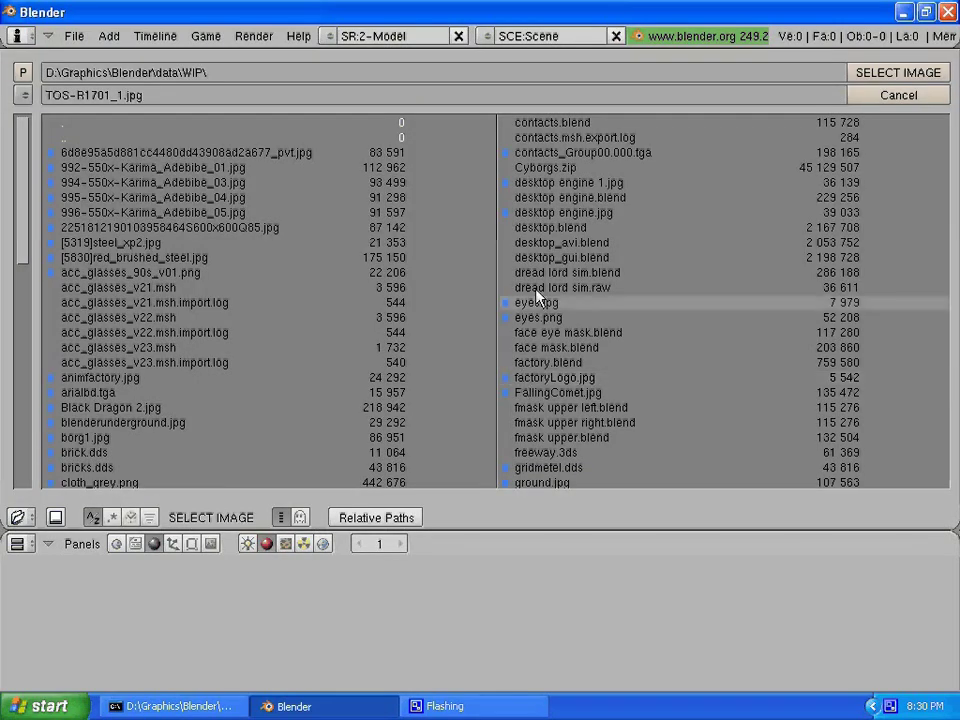
{"action": "scroll", "coordinate": [561, 280], "scroll_direction": "down", "scroll_amount": 8}
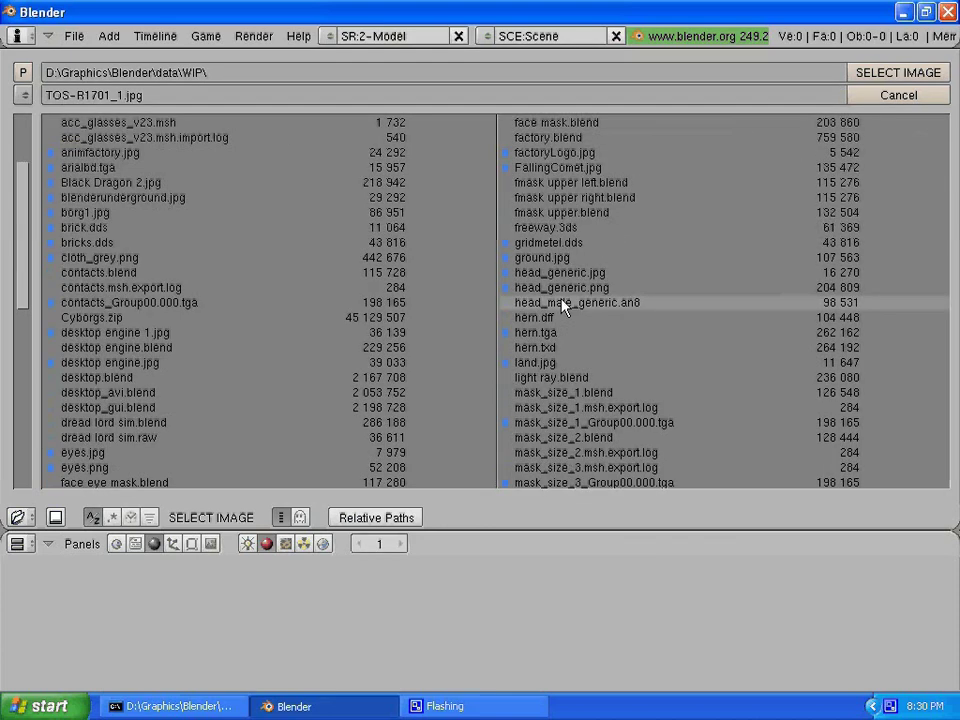
{"action": "key", "text": "Escape"}
{"action": "left_click", "coordinate": [240, 425]}
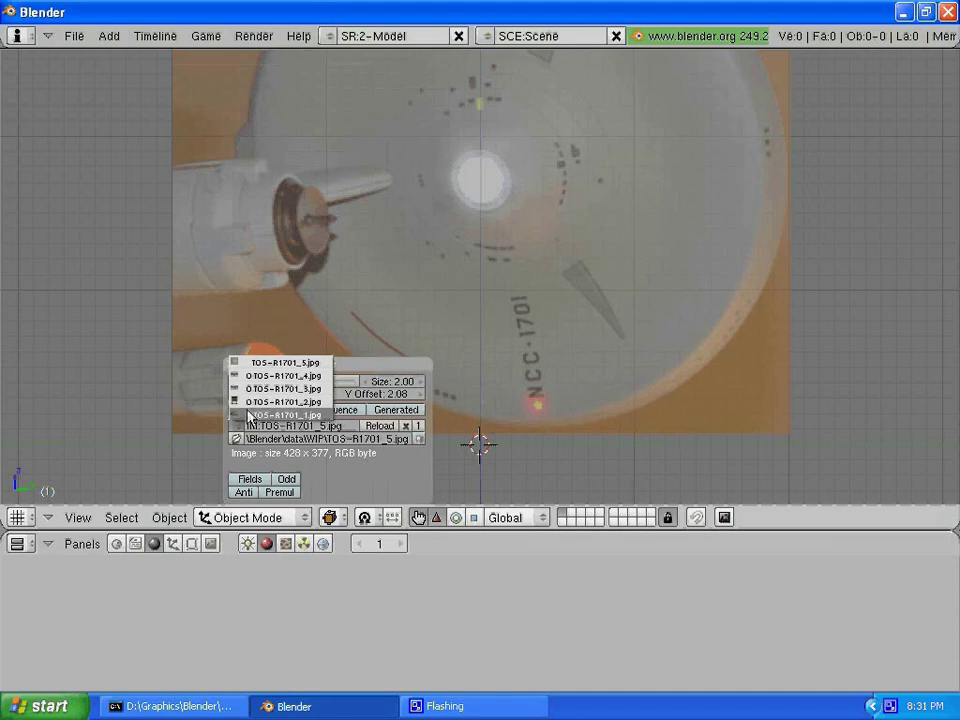
{"action": "left_click", "coordinate": [248, 416]}
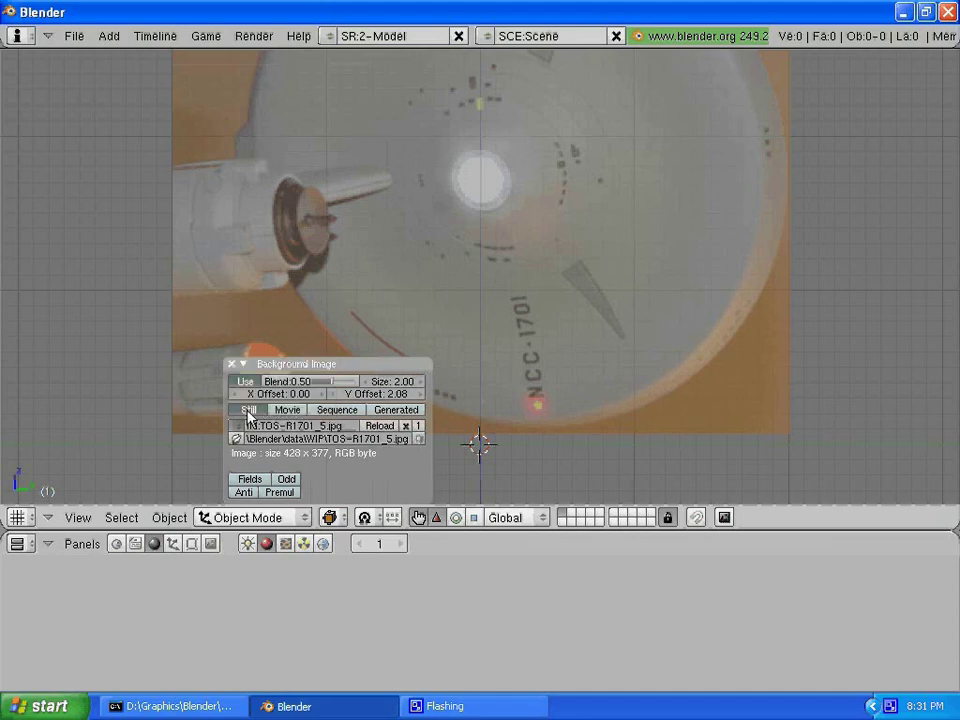
{"action": "left_click", "coordinate": [239, 427]}
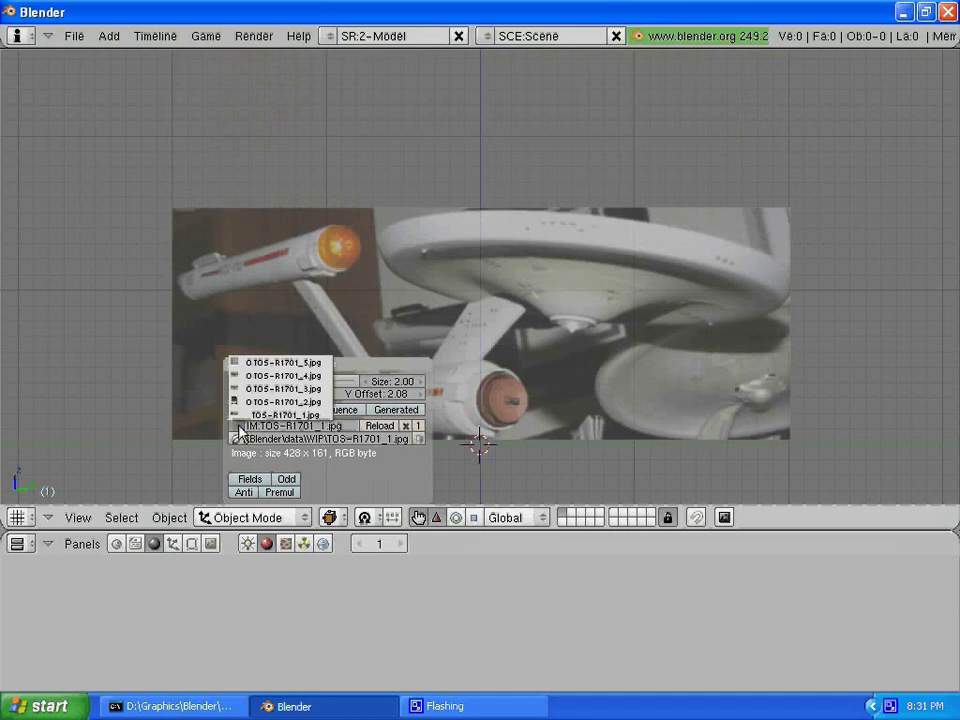
{"action": "left_click", "coordinate": [243, 414]}
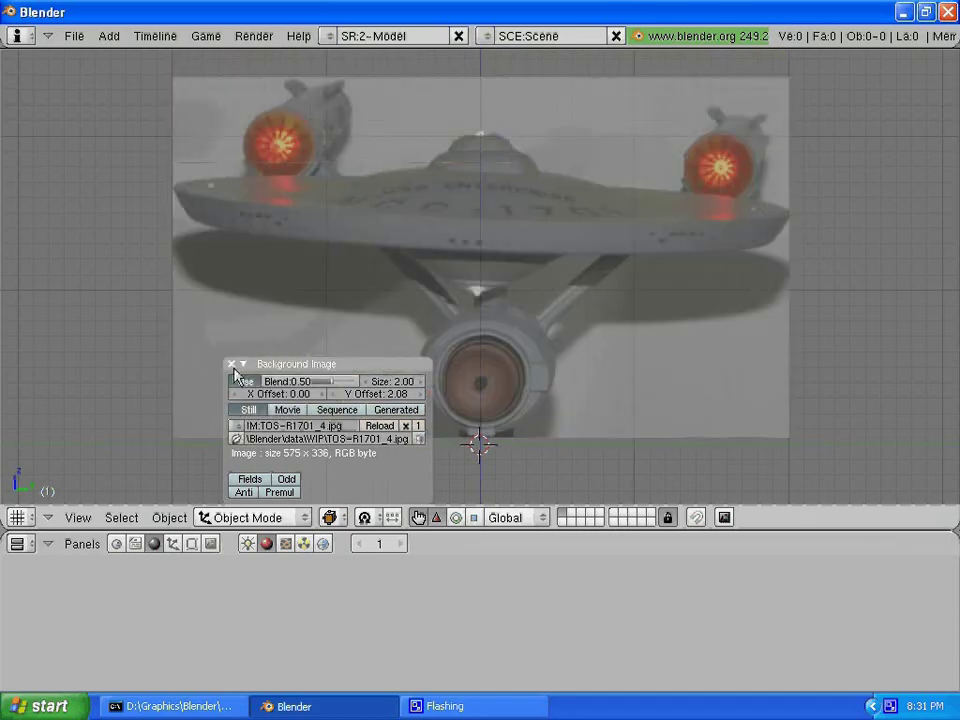
{"action": "left_click", "coordinate": [232, 366]}
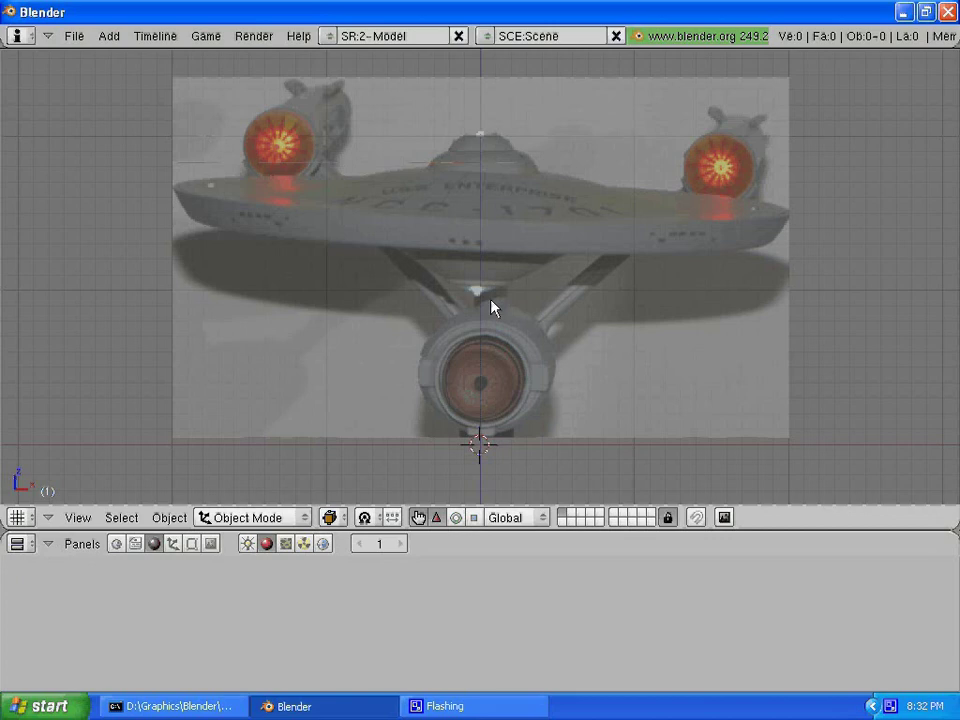
- Add a UV sphere and move it over the top of the saucer reference
{"action": "left_click", "coordinate": [109, 35]}
{"action": "mouse_move", "coordinate": [217, 60]}
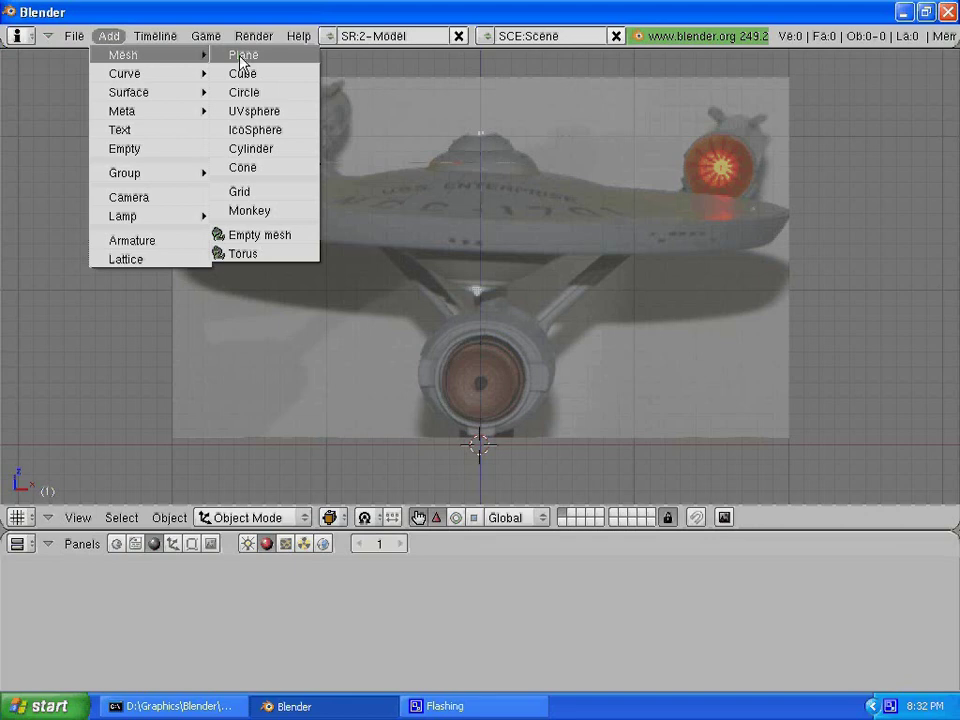
{"action": "left_click", "coordinate": [268, 111]}
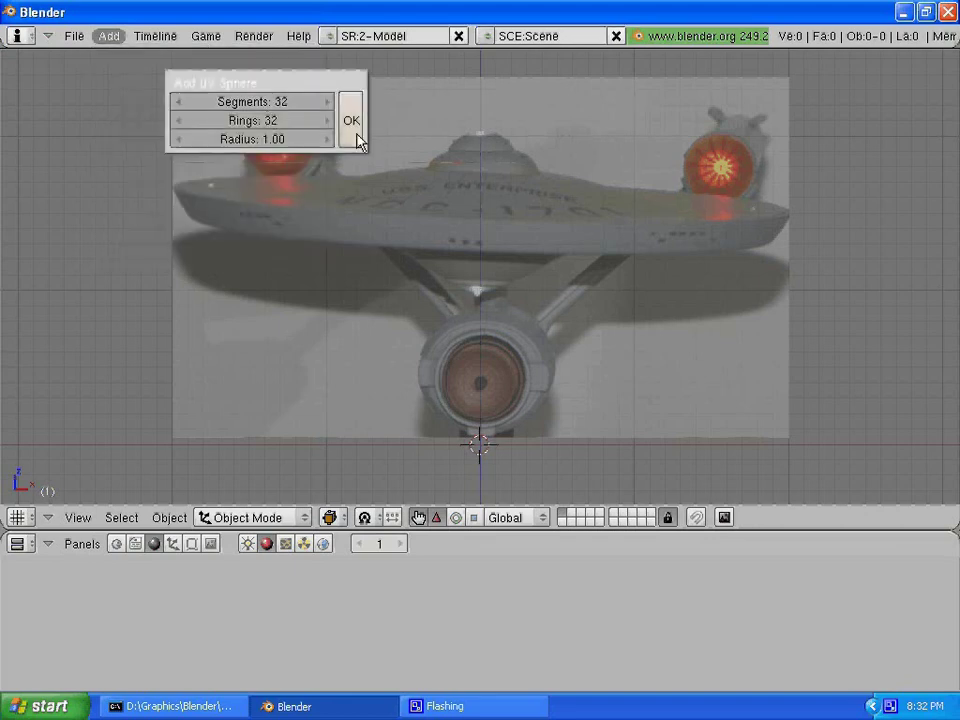
{"action": "key", "text": "Escape"}
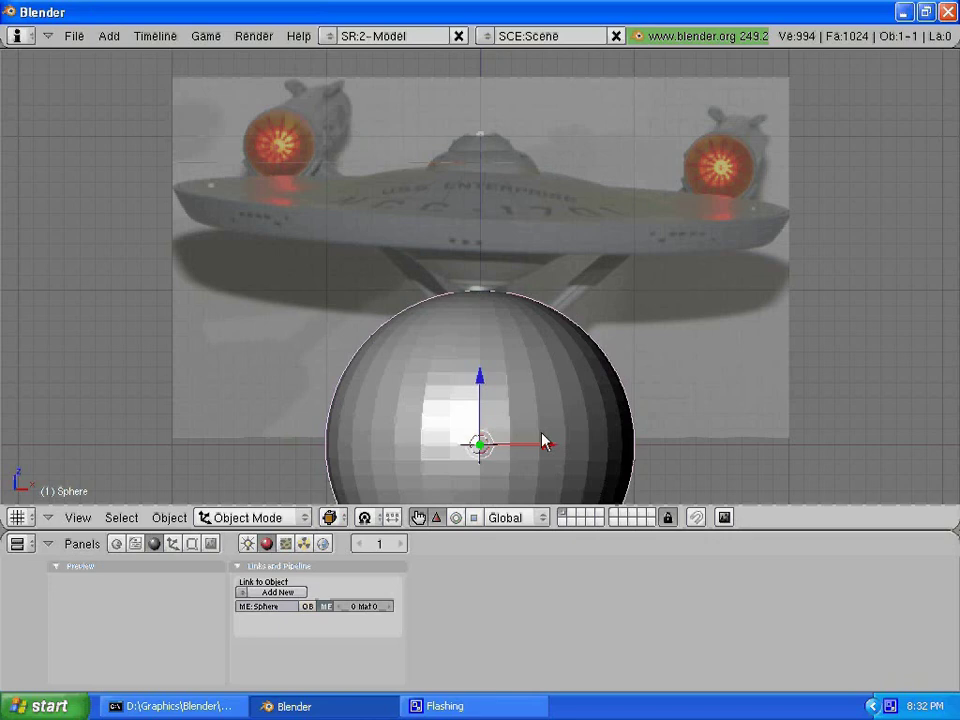
{"action": "key", "text": "g"}
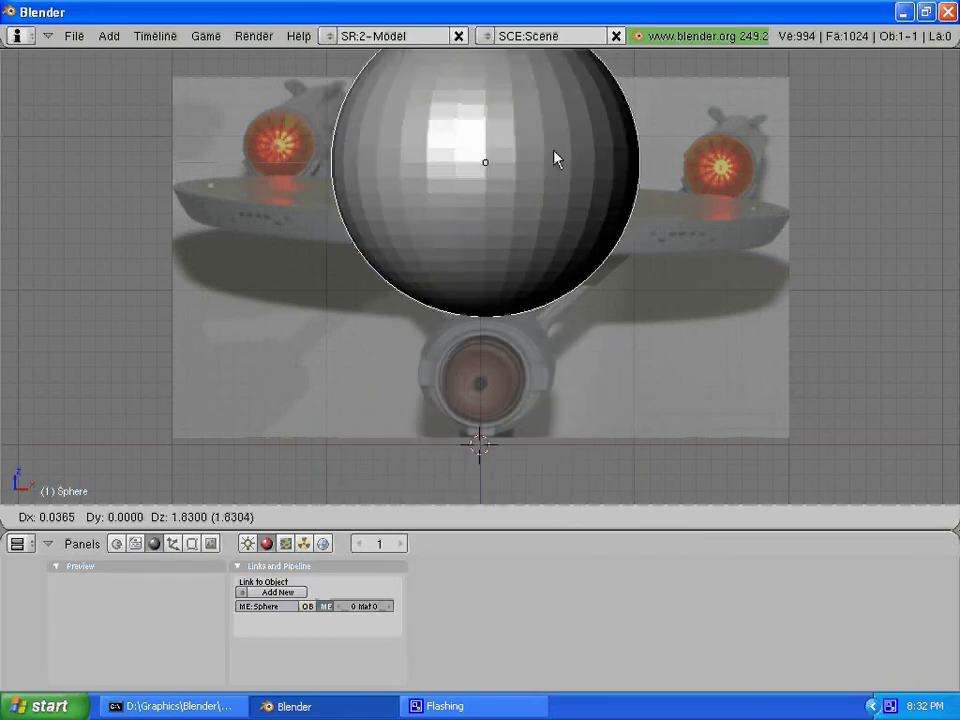
{"action": "left_click", "coordinate": [557, 159]}
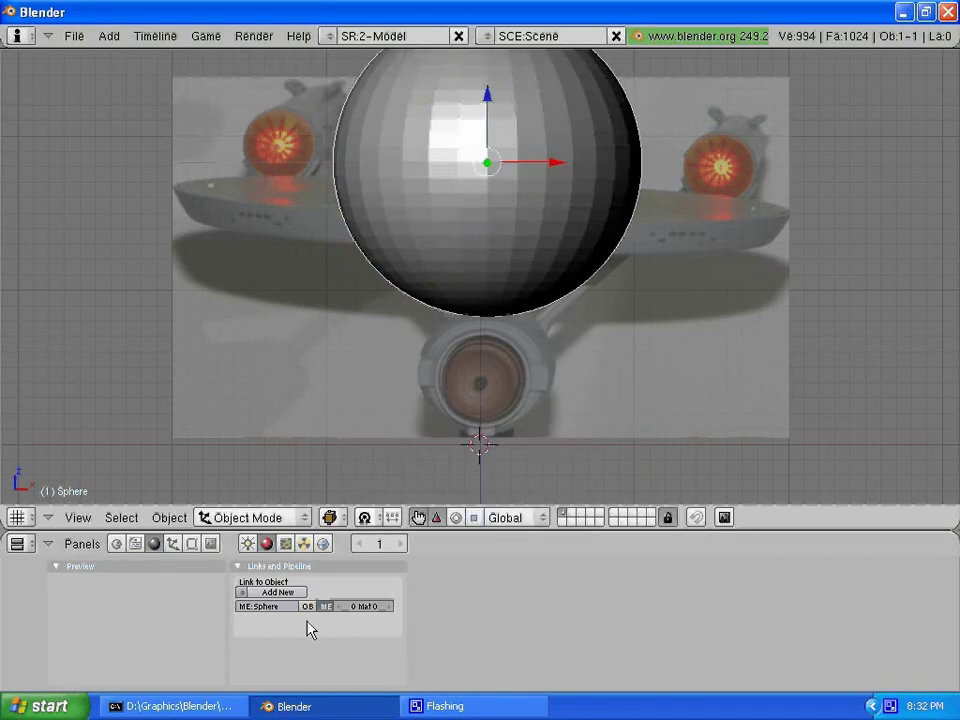
- Show the sphere as wireframe, shrink it to 0.1757, and settle it onto the bridge dome
{"action": "left_click", "coordinate": [331, 517]}
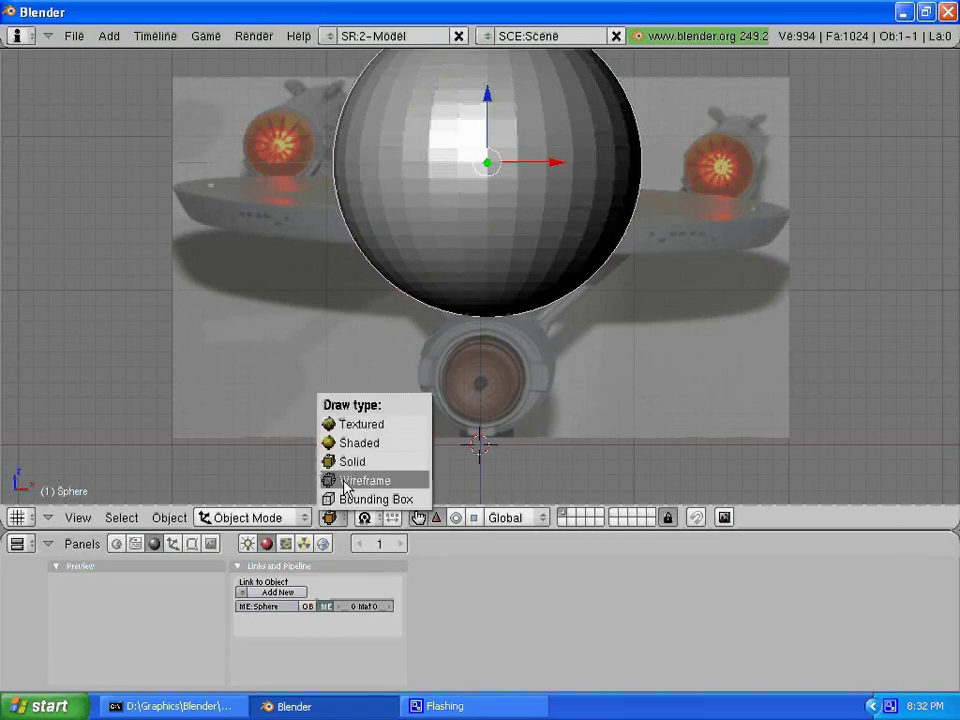
{"action": "left_click", "coordinate": [345, 481]}
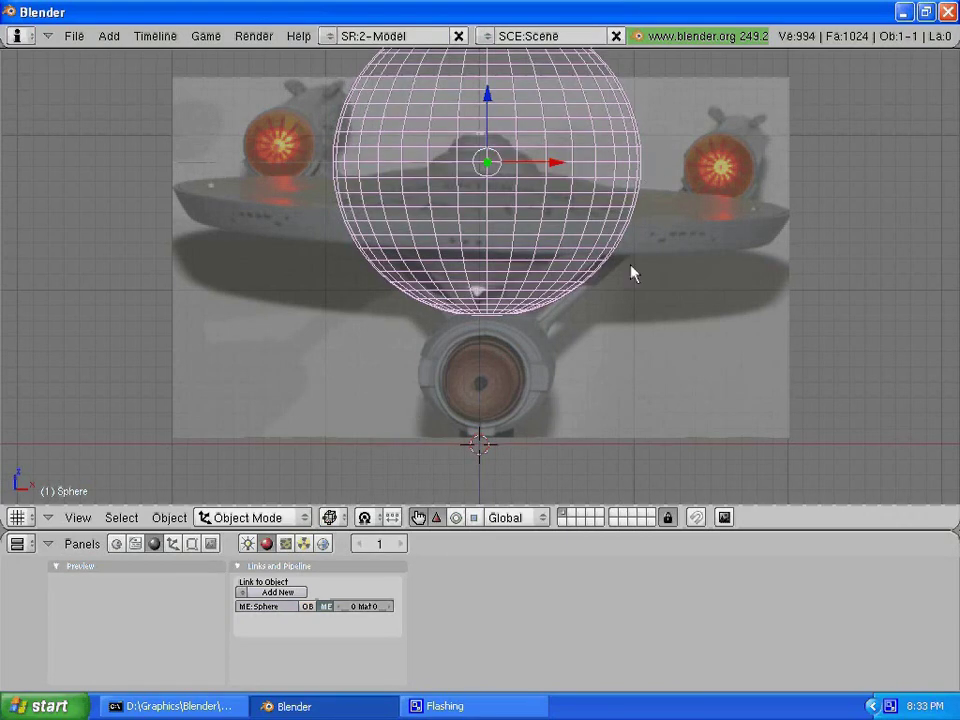
{"action": "key", "text": "s"}
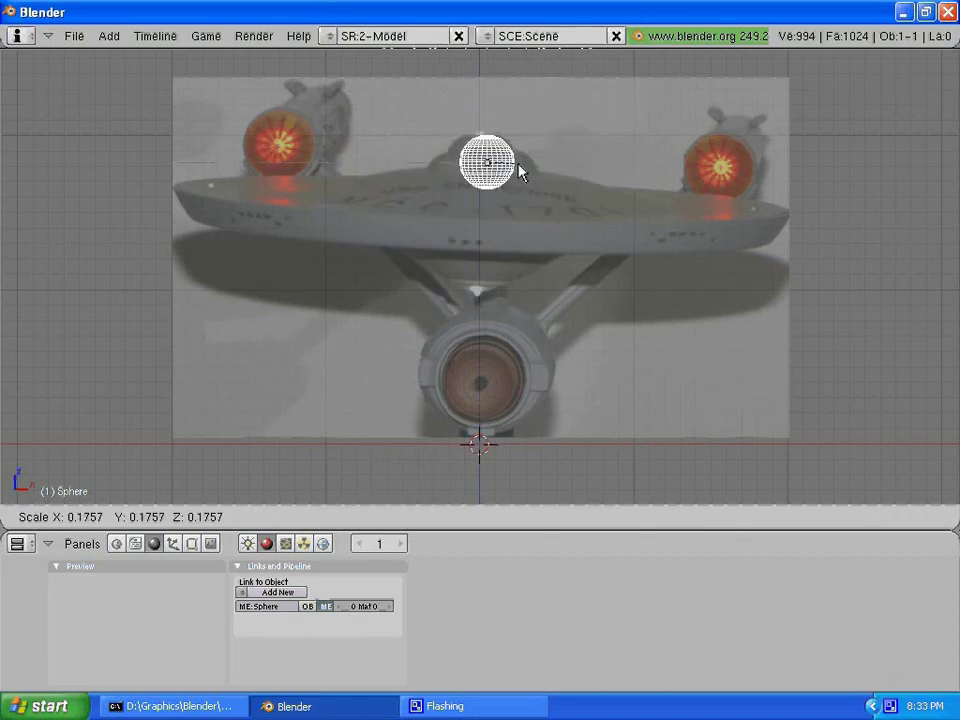
{"action": "left_click", "coordinate": [519, 172]}
{"action": "key", "text": "KP_Decimal"}
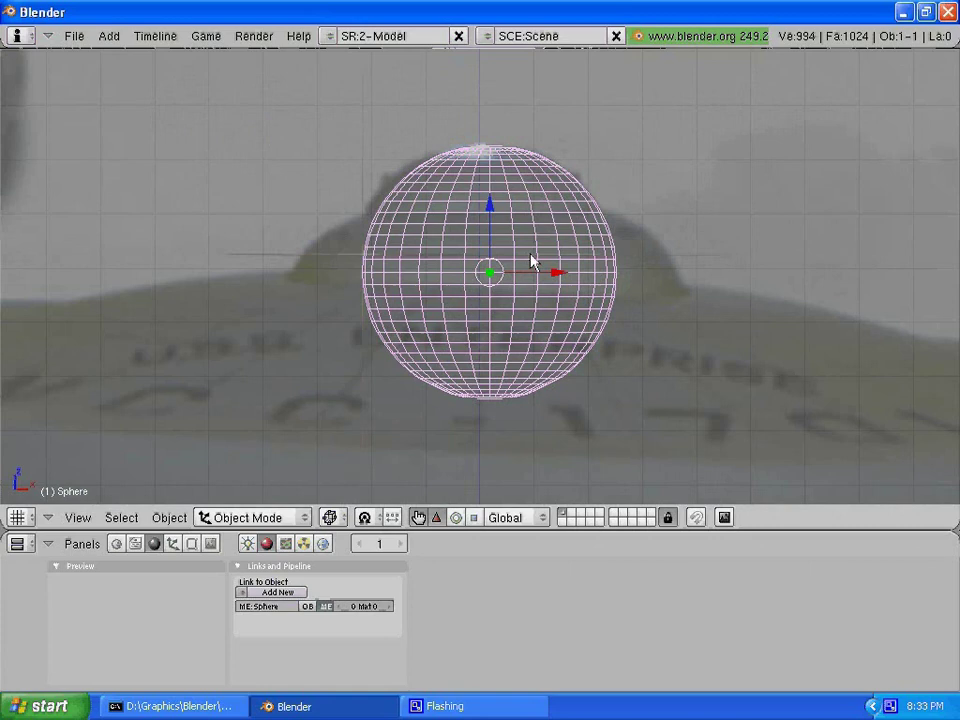
{"action": "key", "text": "g"}
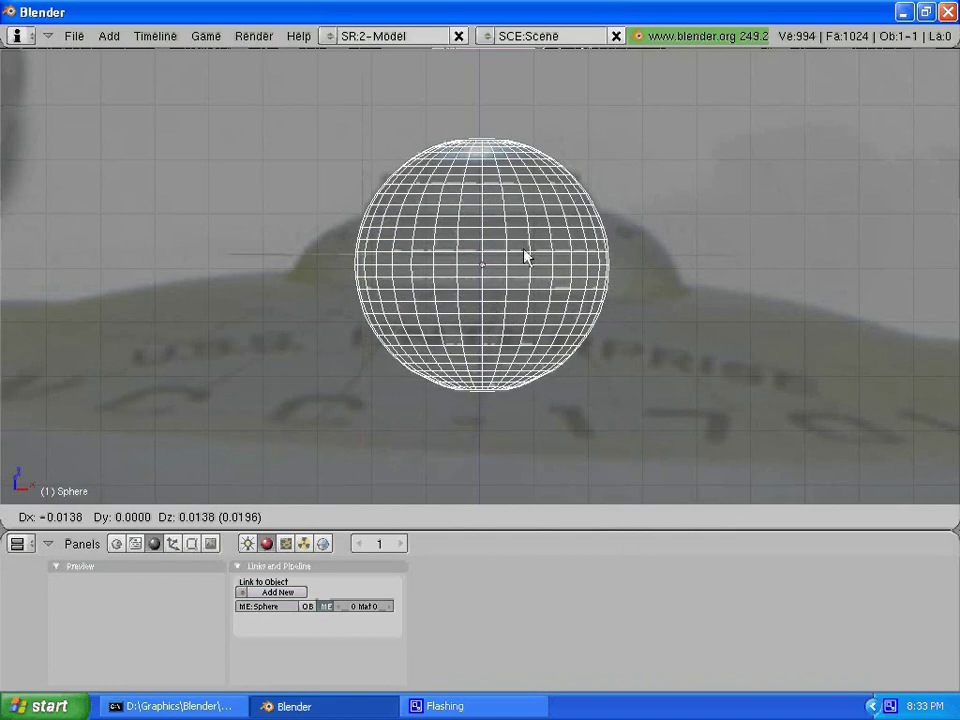
{"action": "left_click", "coordinate": [525, 257]}
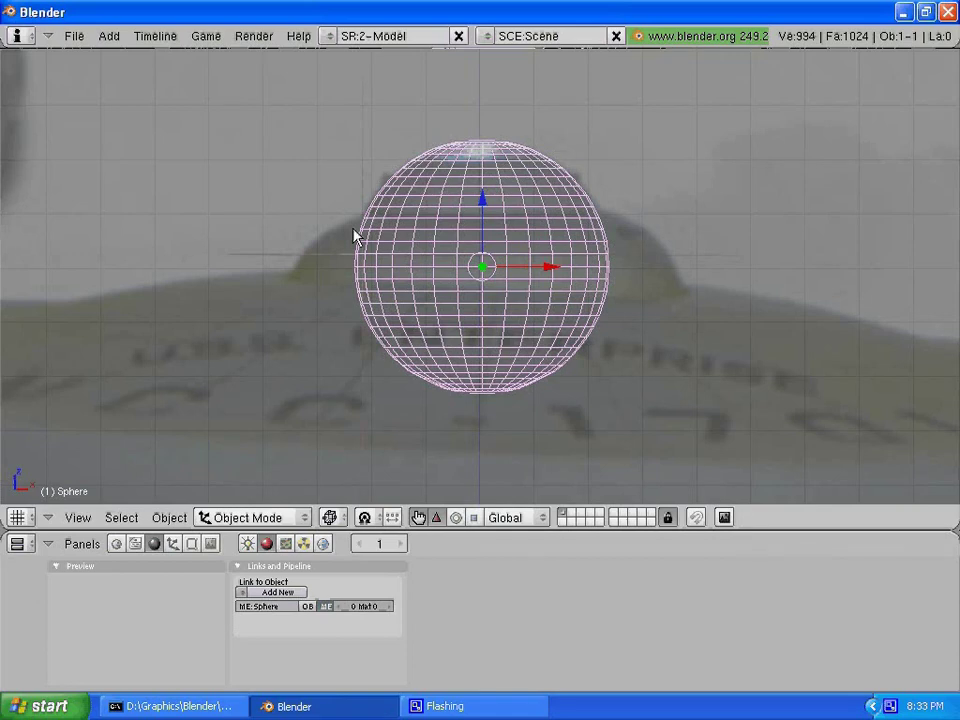
- Box-select the sphere's vertices below the top cap and separate them into a new object
{"action": "key", "text": "Tab"}
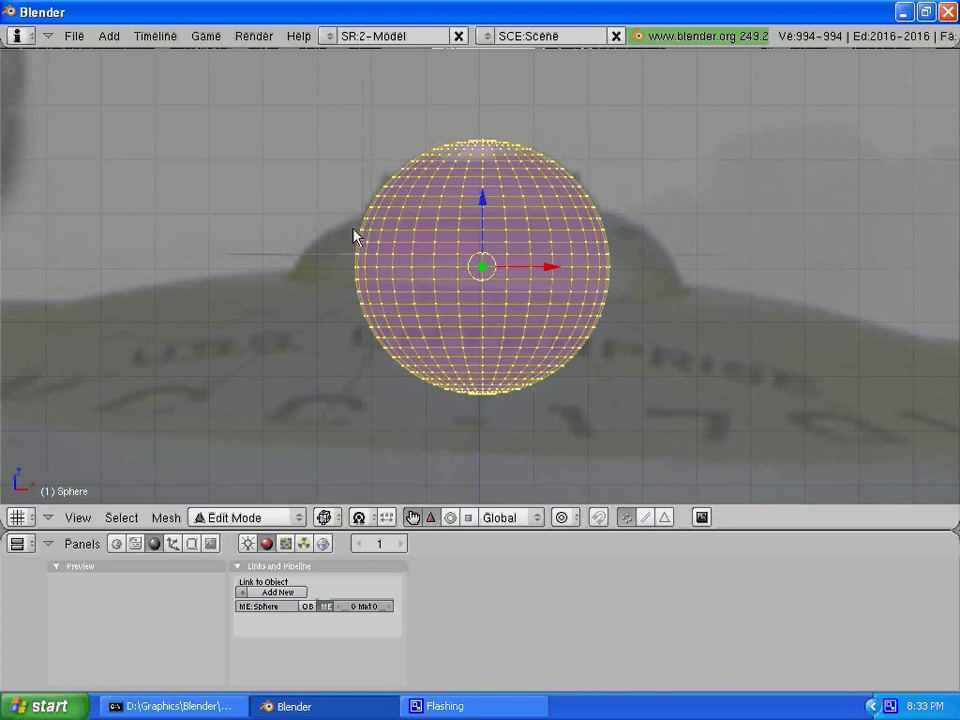
{"action": "key", "text": "a"}
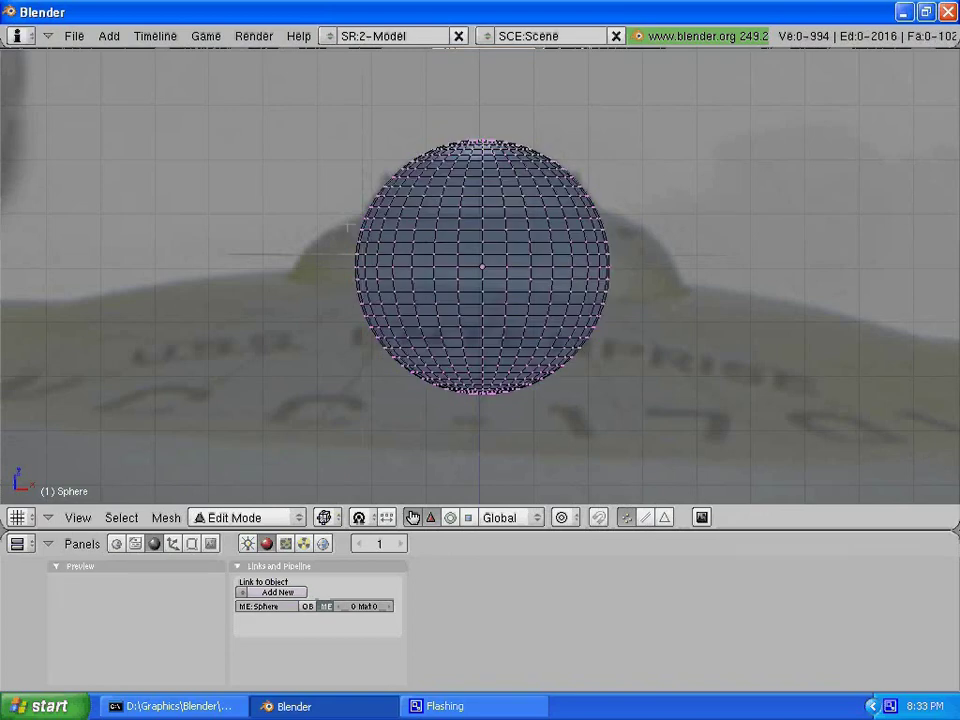
{"action": "key", "text": "b"}
{"action": "left_click_drag", "start_coordinate": [347, 226], "coordinate": [658, 364]}
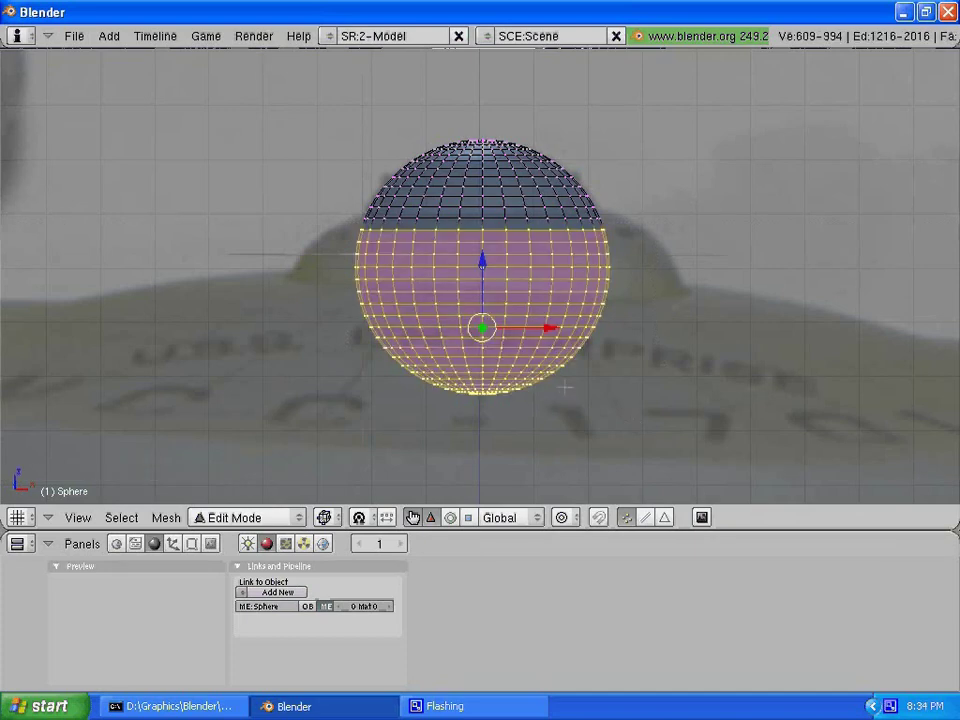
{"action": "key", "text": "p"}
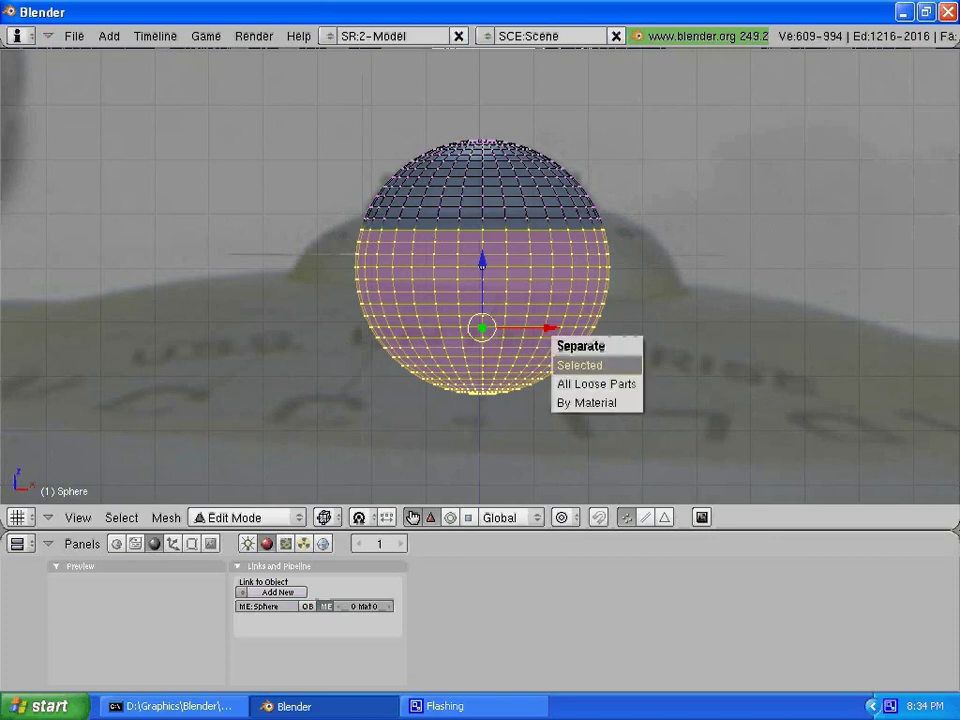
{"action": "left_click", "coordinate": [624, 365]}
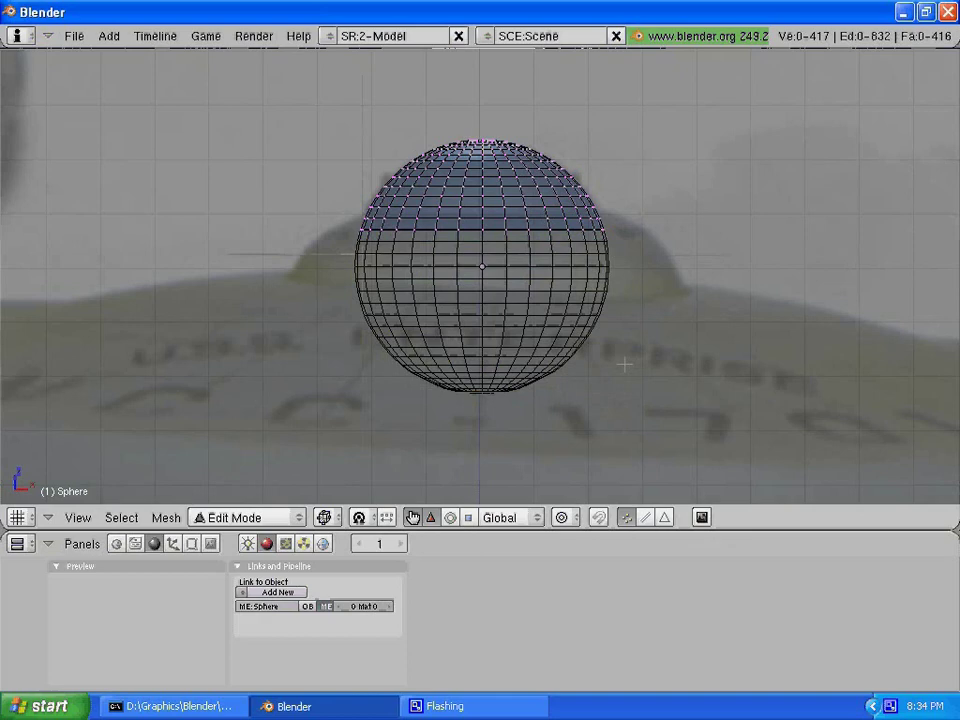
- Select Sphere.001 and rotate it 180 degrees around the Y axis
{"action": "key", "text": "Tab"}
{"action": "right_click", "coordinate": [514, 317]}
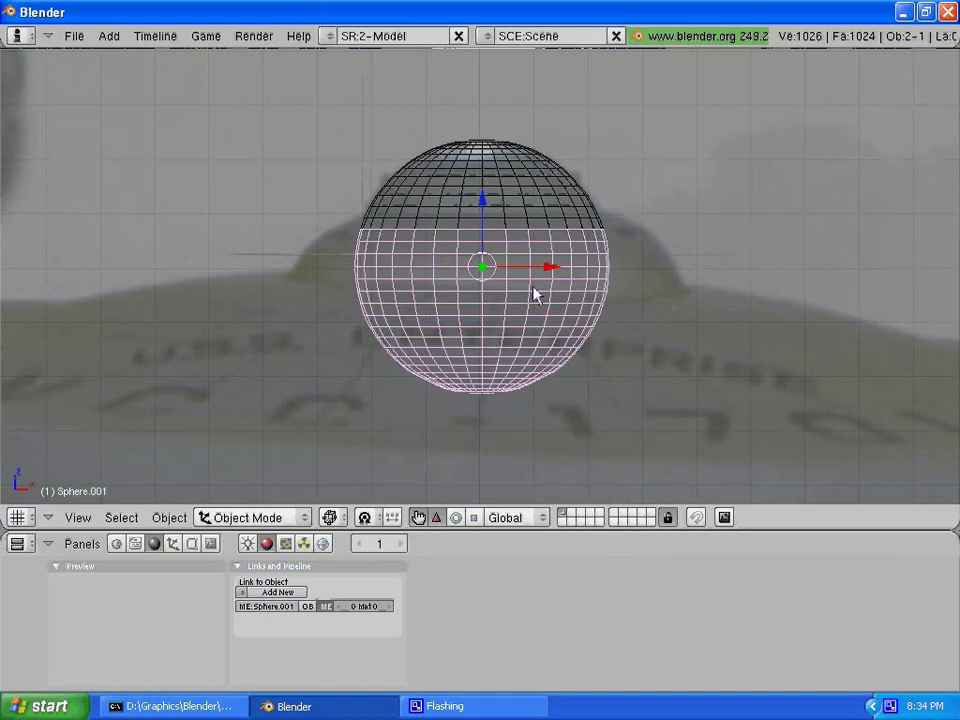
{"action": "key", "text": "r"}
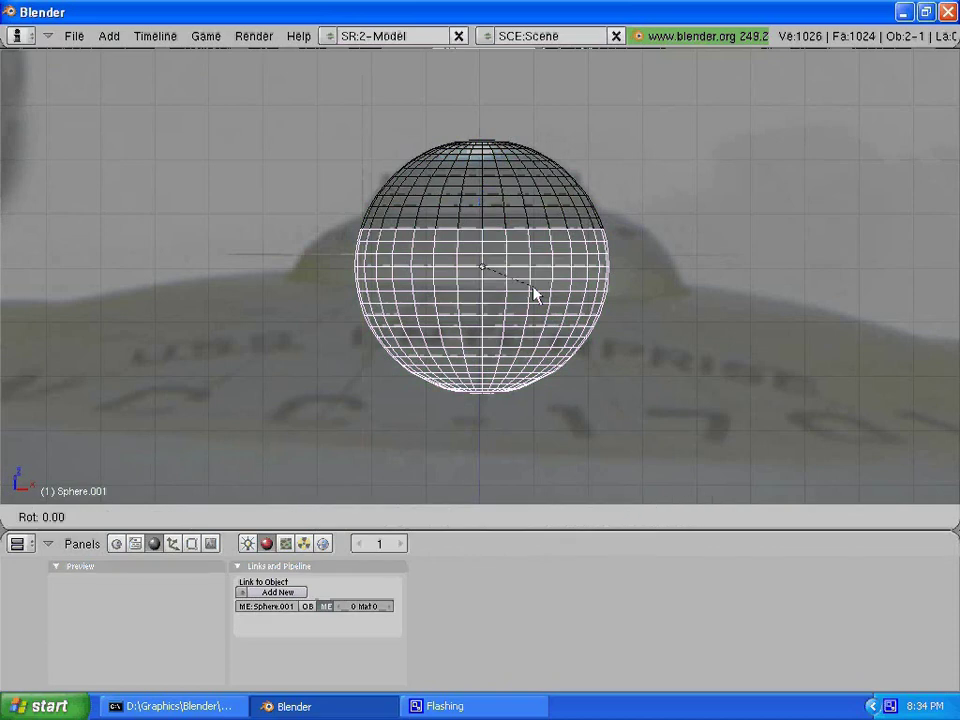
{"action": "key", "text": "y"}
{"action": "type", "text": "1"}
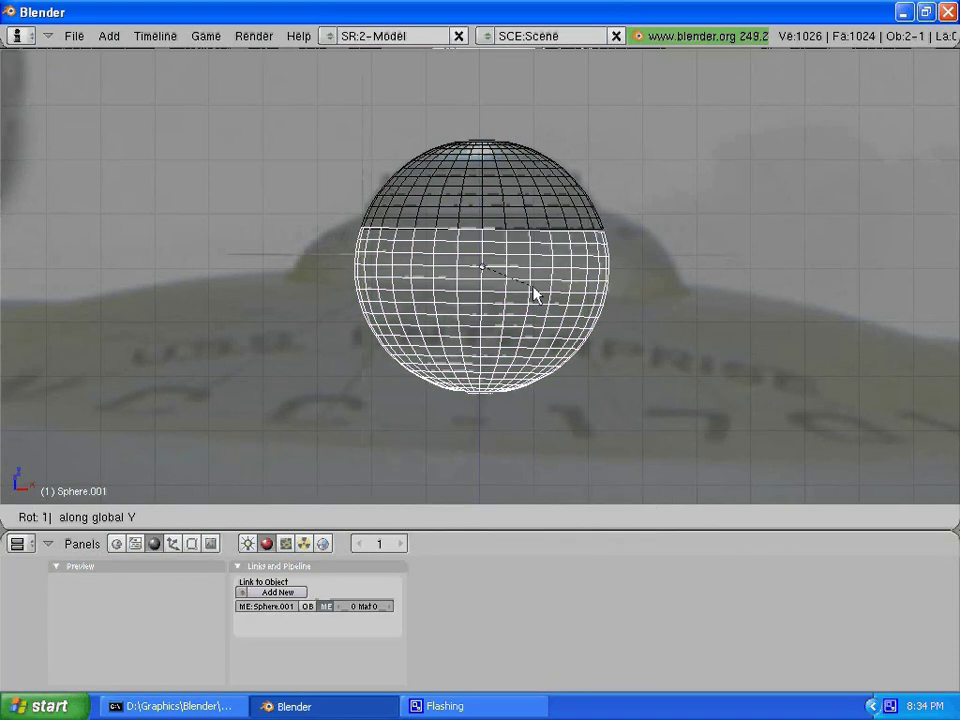
{"action": "type", "text": "80"}
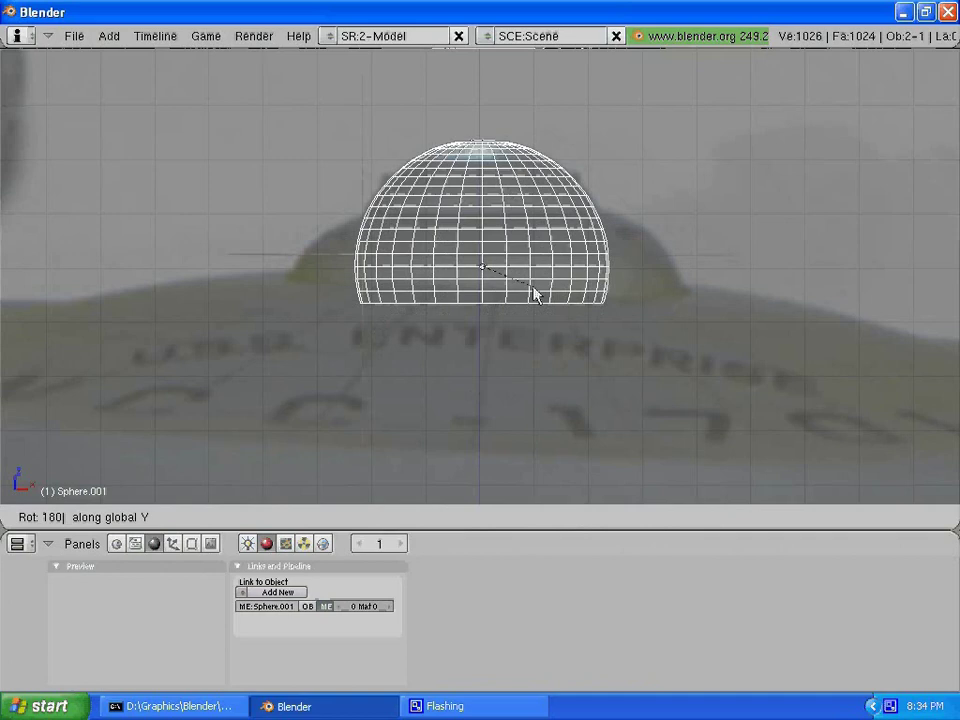
{"action": "key", "text": "Return"}
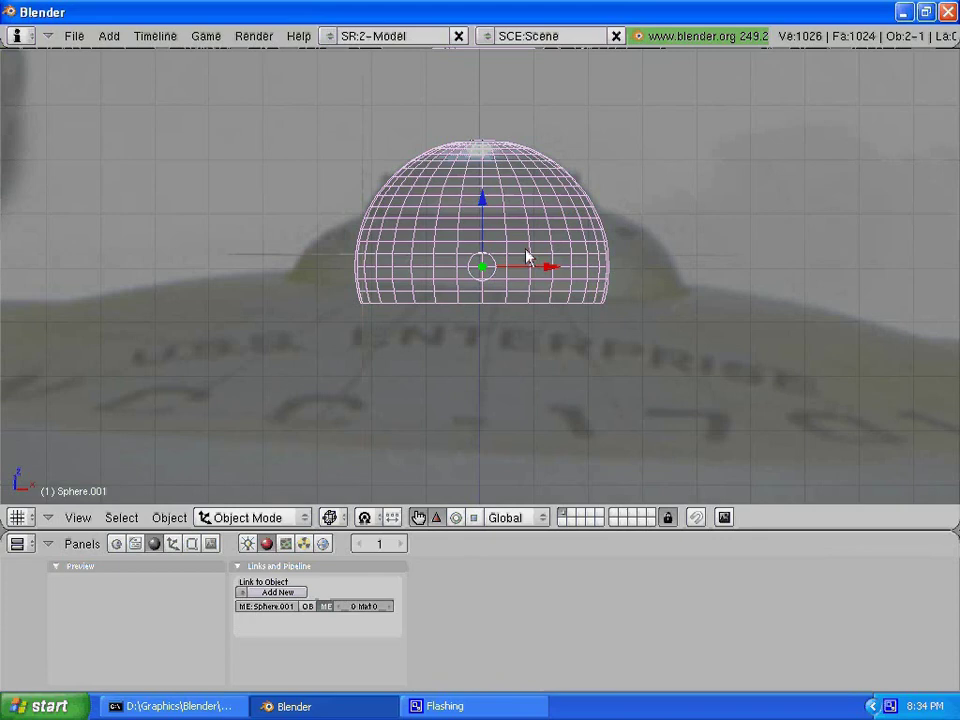
- Enlarge the part about 1.53 times, flatten it along Z, and lower it slightly
{"action": "key", "text": "s"}
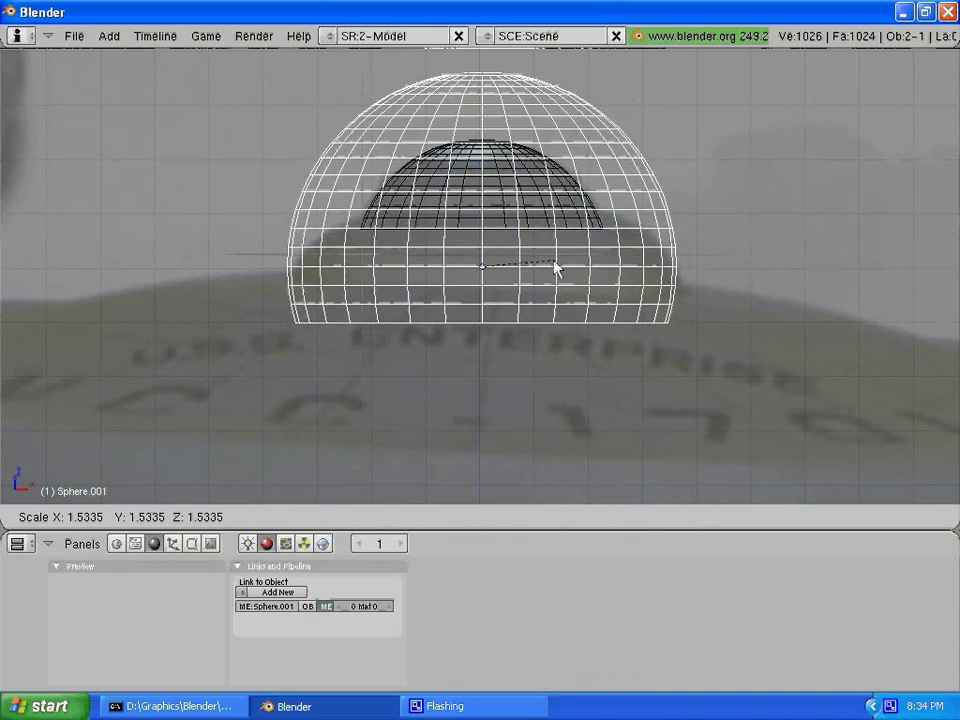
{"action": "left_click", "coordinate": [556, 268]}
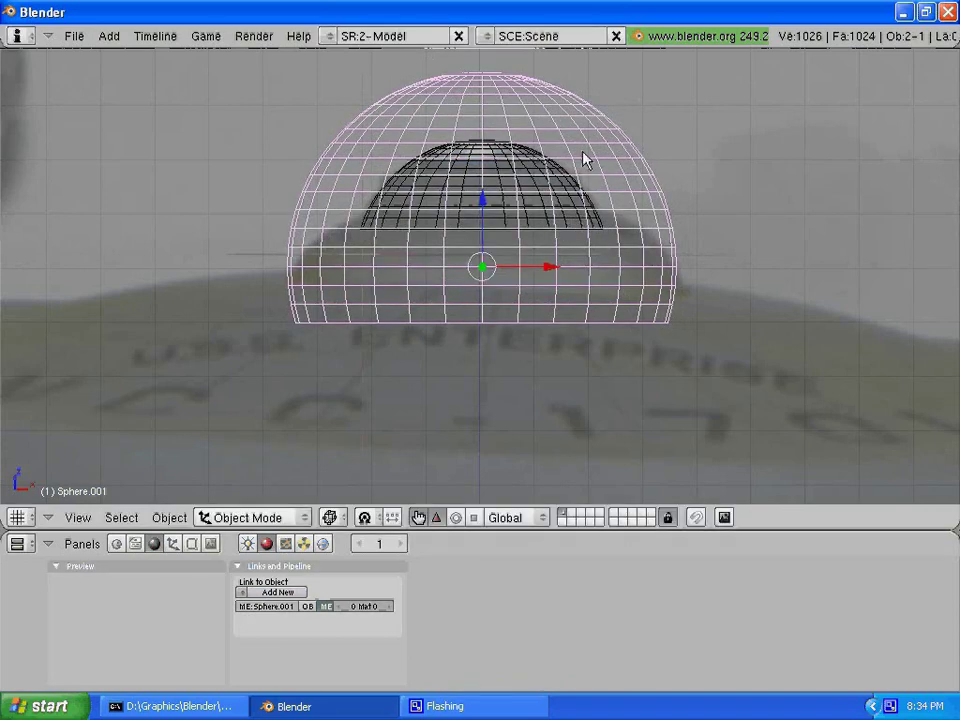
{"action": "key", "text": "s"}
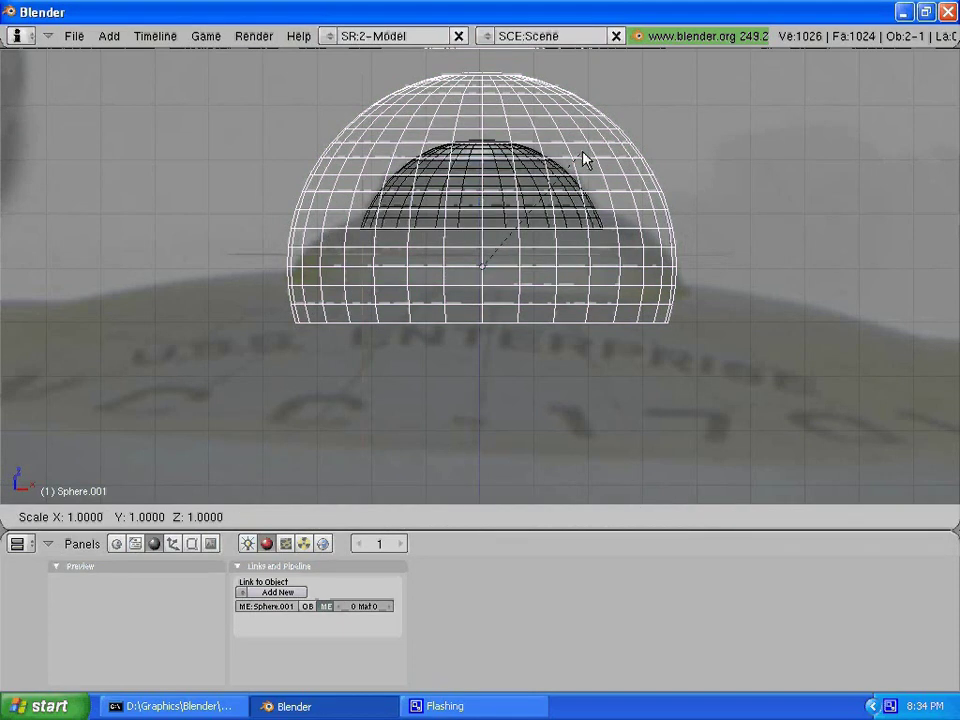
{"action": "key", "text": "z"}
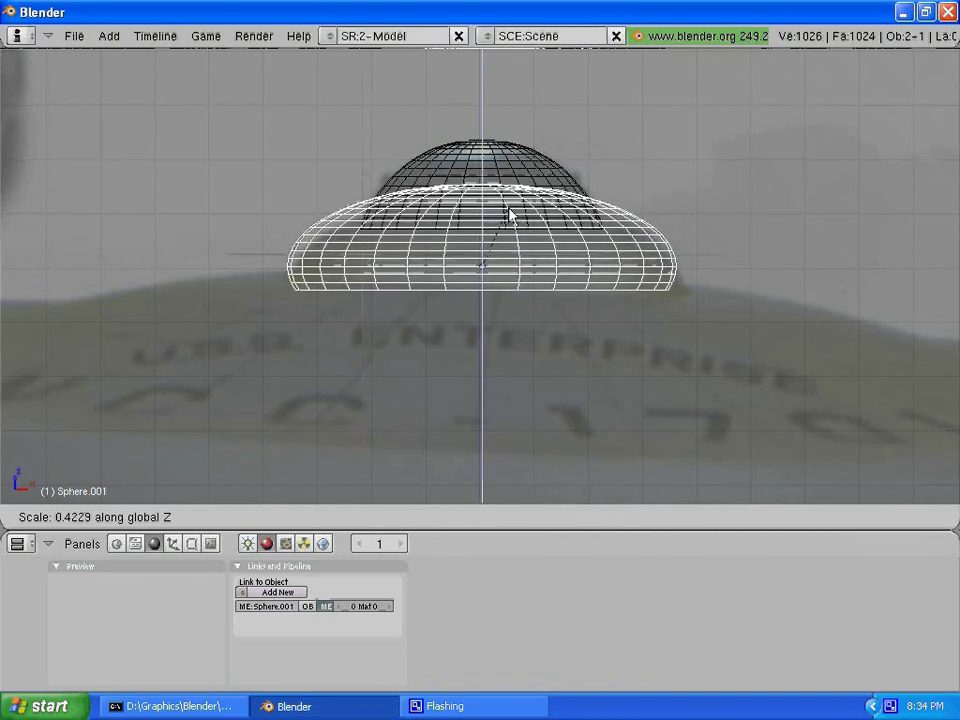
{"action": "left_click", "coordinate": [509, 213]}
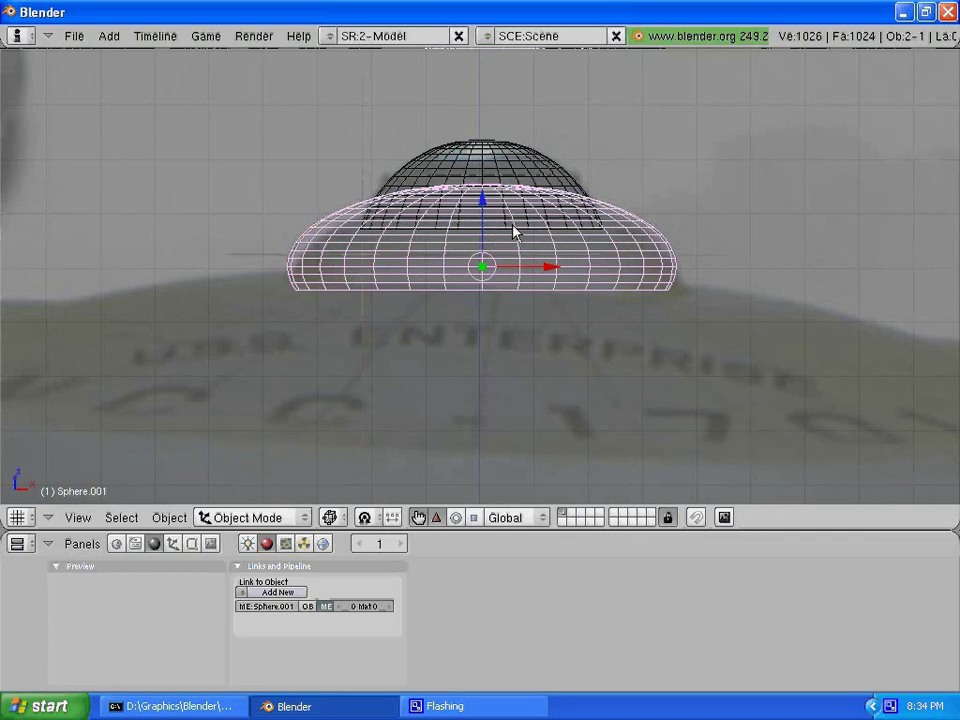
{"action": "key", "text": "g"}
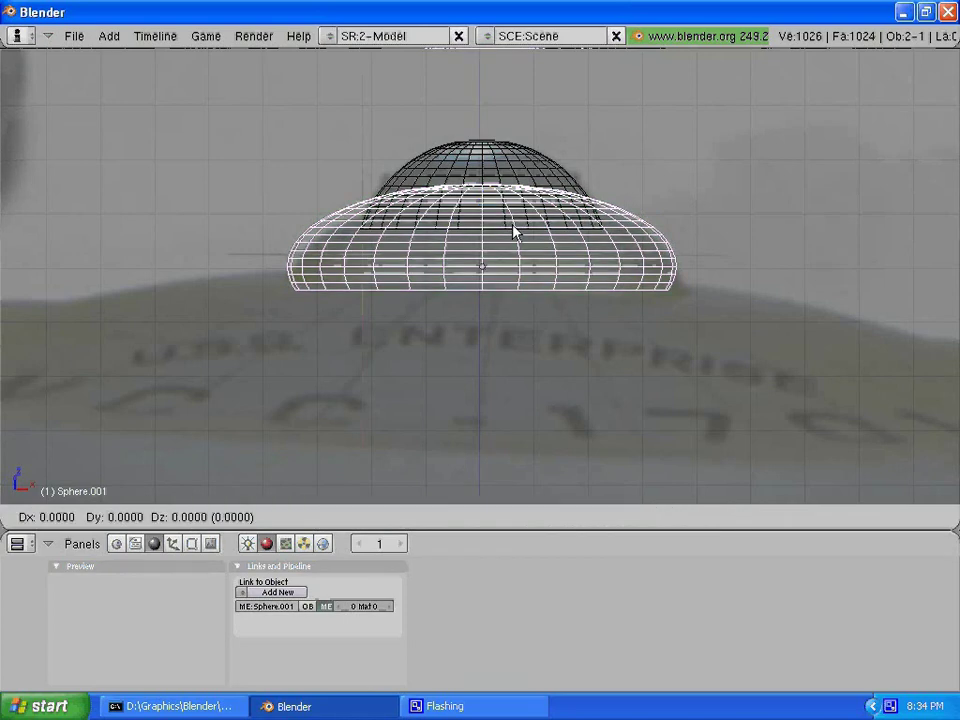
{"action": "key", "text": "z"}
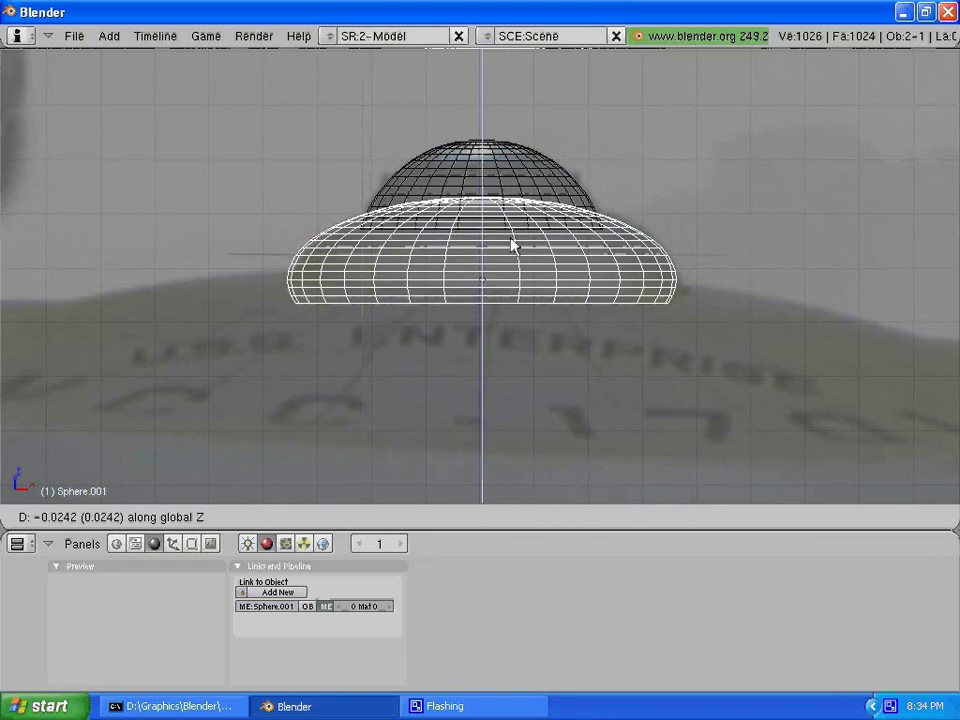
{"action": "left_click", "coordinate": [511, 244]}
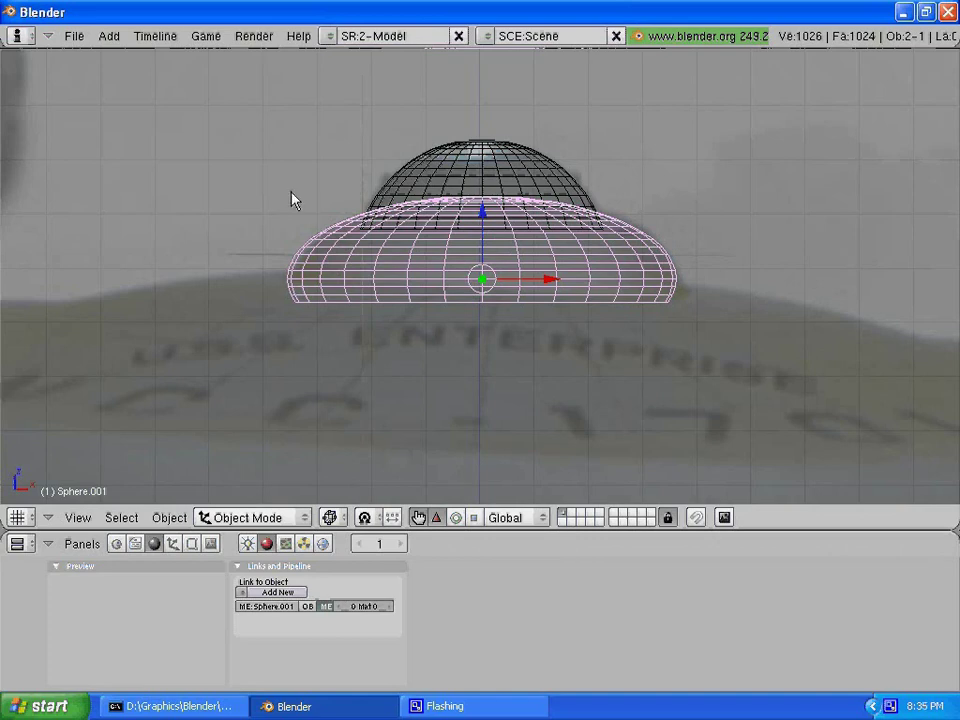
- Circle-select the vertices at the saucer's top centre from above and delete them
{"action": "key", "text": "Tab"}
{"action": "key", "text": "KP_7"}
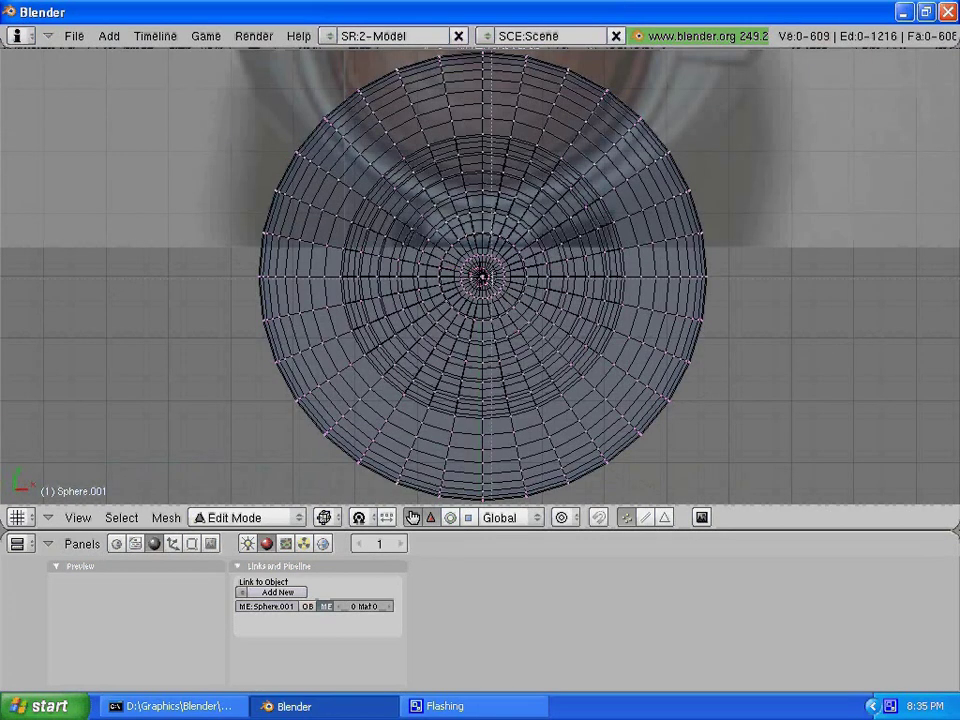
{"action": "key", "text": "b"}
{"action": "key", "text": "b"}
{"action": "scroll", "coordinate": [480, 275], "scroll_direction": "down", "scroll_amount": 4}
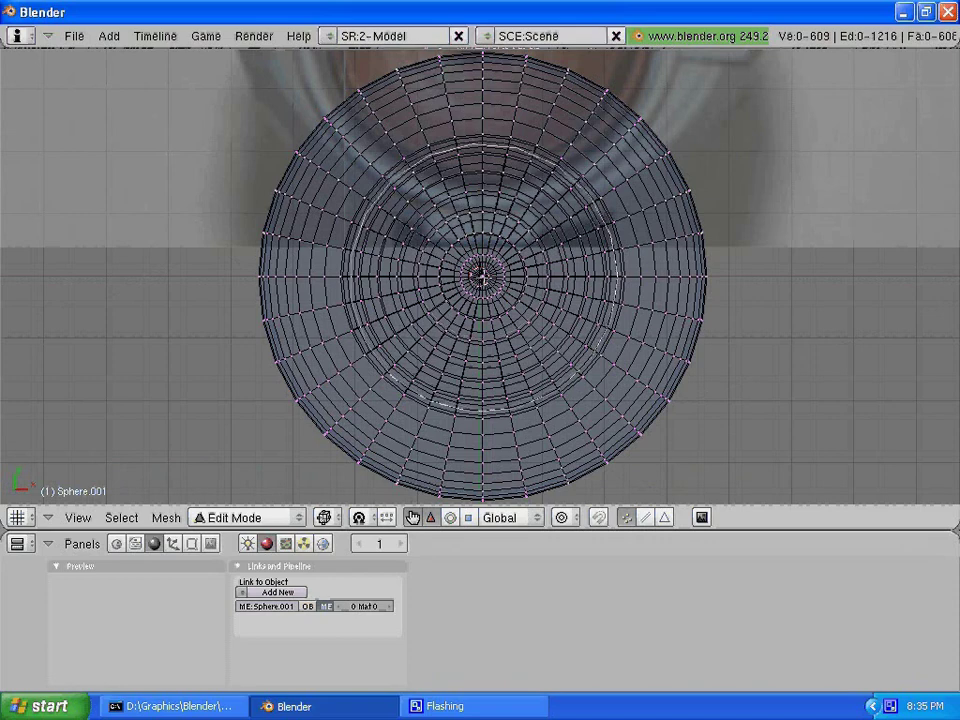
{"action": "left_click", "coordinate": [480, 275]}
{"action": "key", "text": "Escape"}
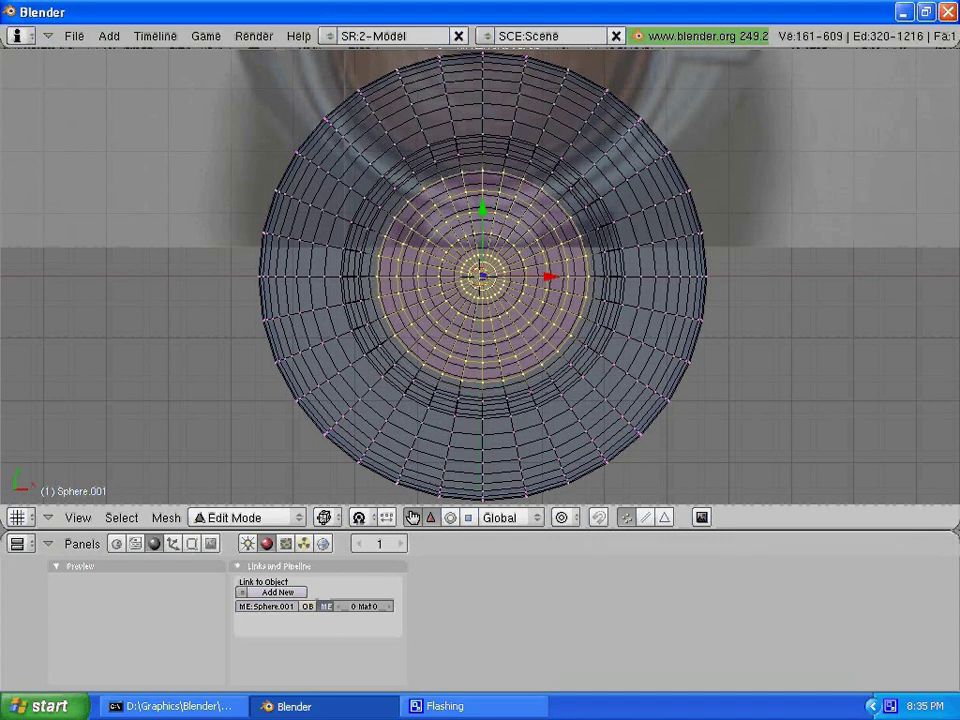
{"action": "key", "text": "KP_1"}
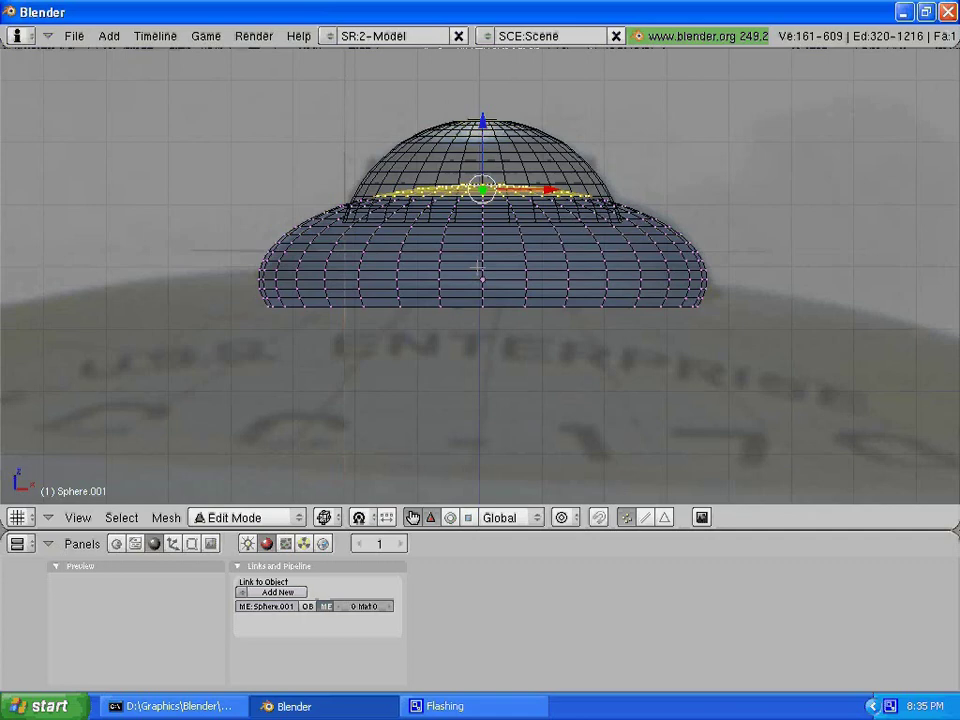
{"action": "key", "text": "x"}
{"action": "left_click", "coordinate": [472, 247]}
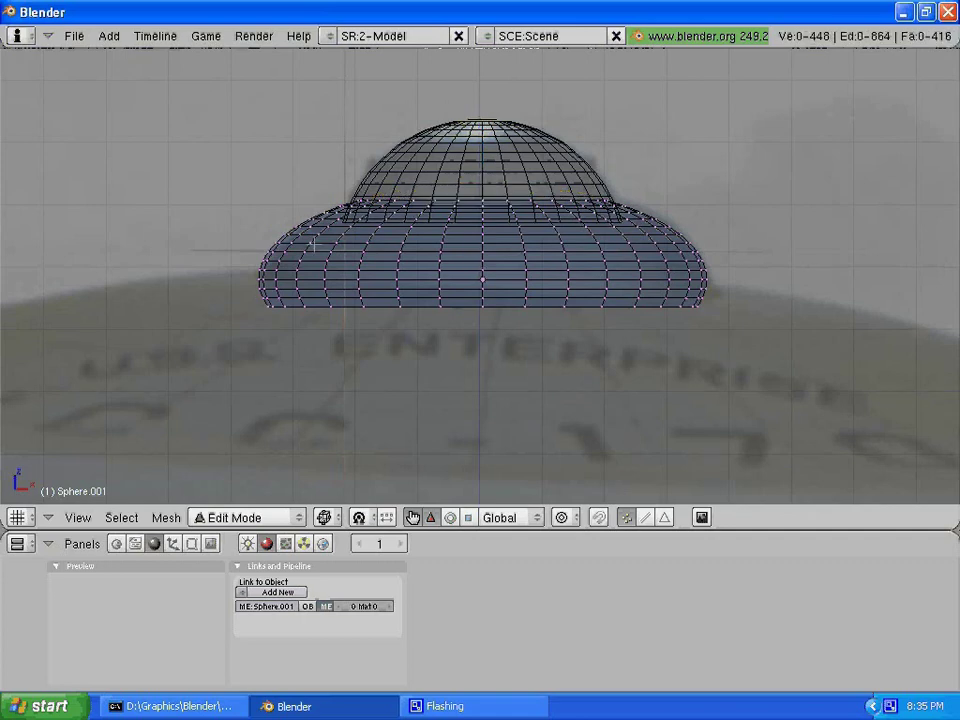
- Box-select the bottom four rim rings and delete those vertices
{"action": "key", "text": "b"}
{"action": "left_click_drag", "start_coordinate": [250, 272], "coordinate": [745, 376]}
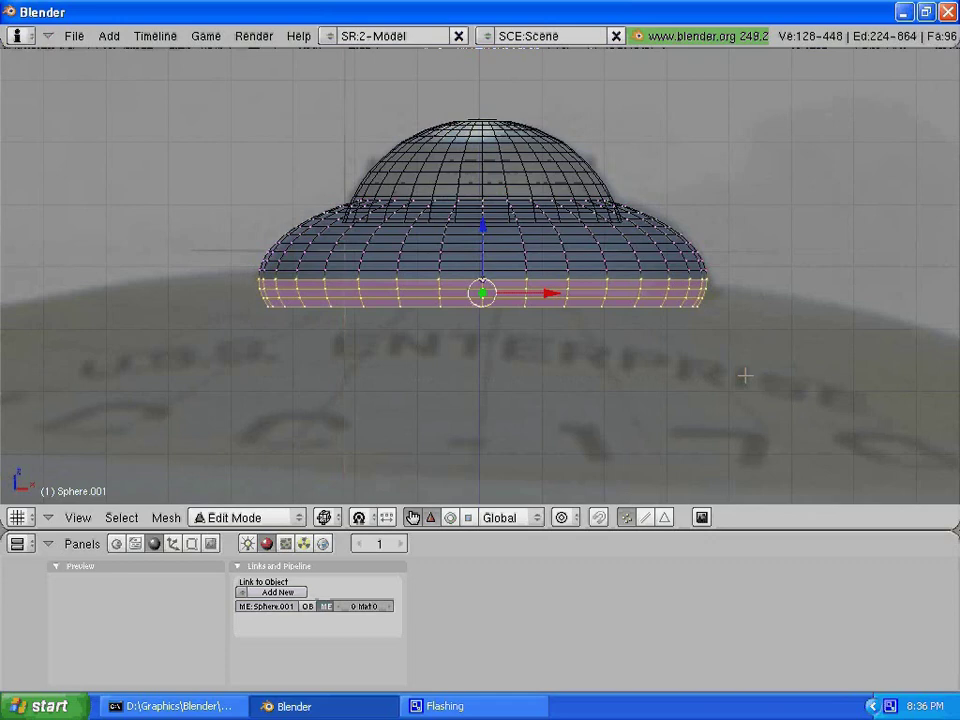
{"action": "key", "text": "x"}
{"action": "left_click", "coordinate": [740, 376]}
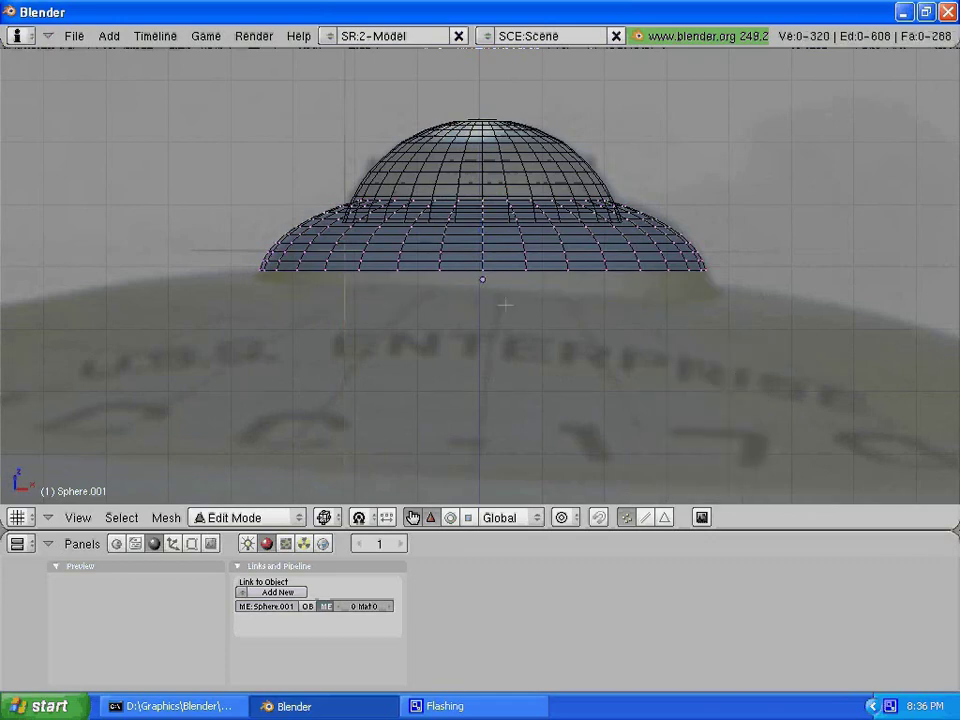
{"action": "scroll", "coordinate": [505, 304], "scroll_direction": "down", "scroll_amount": 4}
{"action": "scroll", "coordinate": [509, 302], "scroll_direction": "down", "scroll_amount": 2}
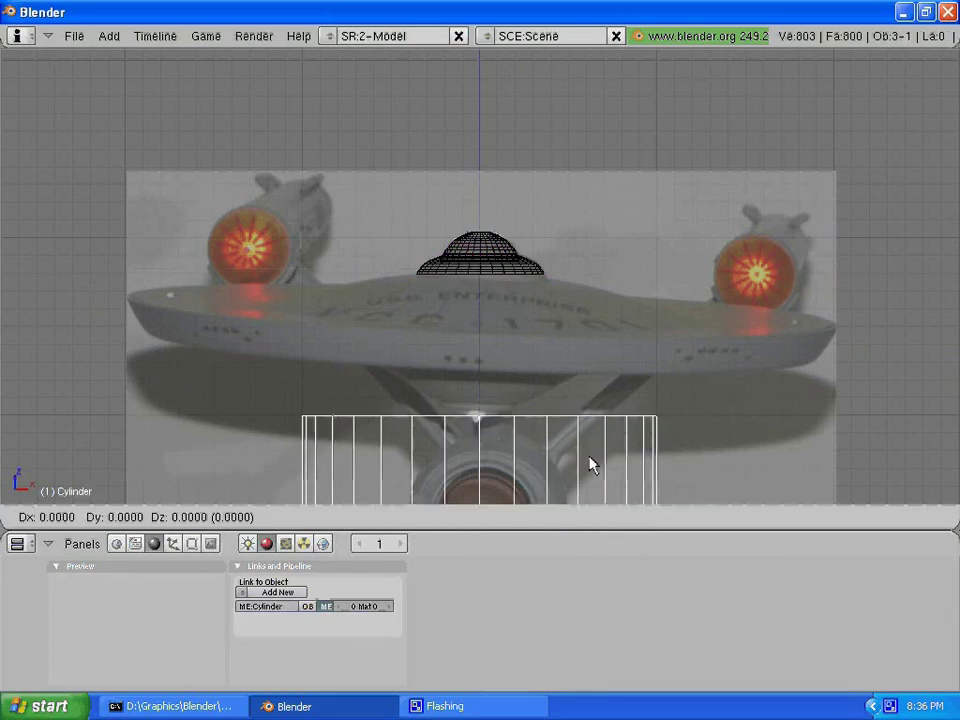
- Raise the cylinder over the saucer, scale it to about 2.01, and flatten it to 0.5257 along Z
{"action": "key", "text": "z"}
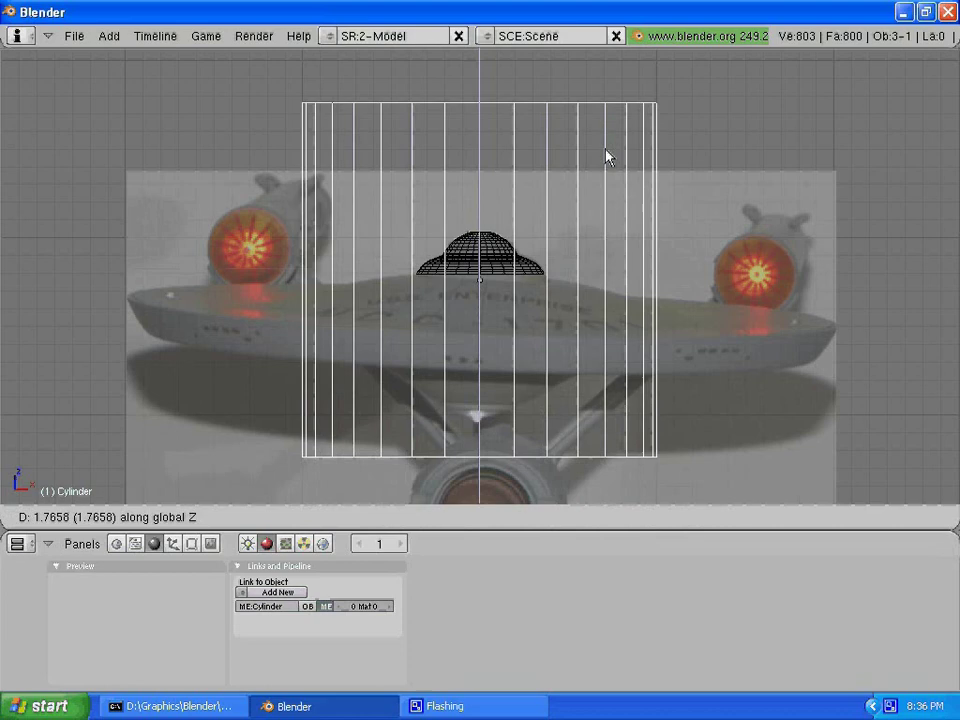
{"action": "left_click", "coordinate": [602, 163]}
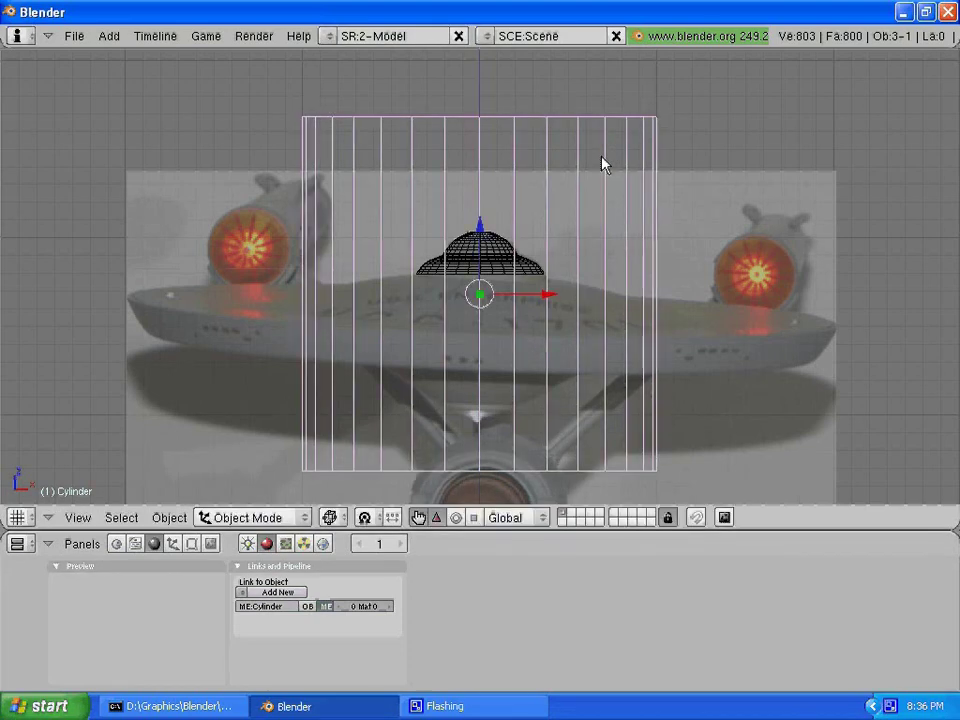
{"action": "key", "text": "s"}
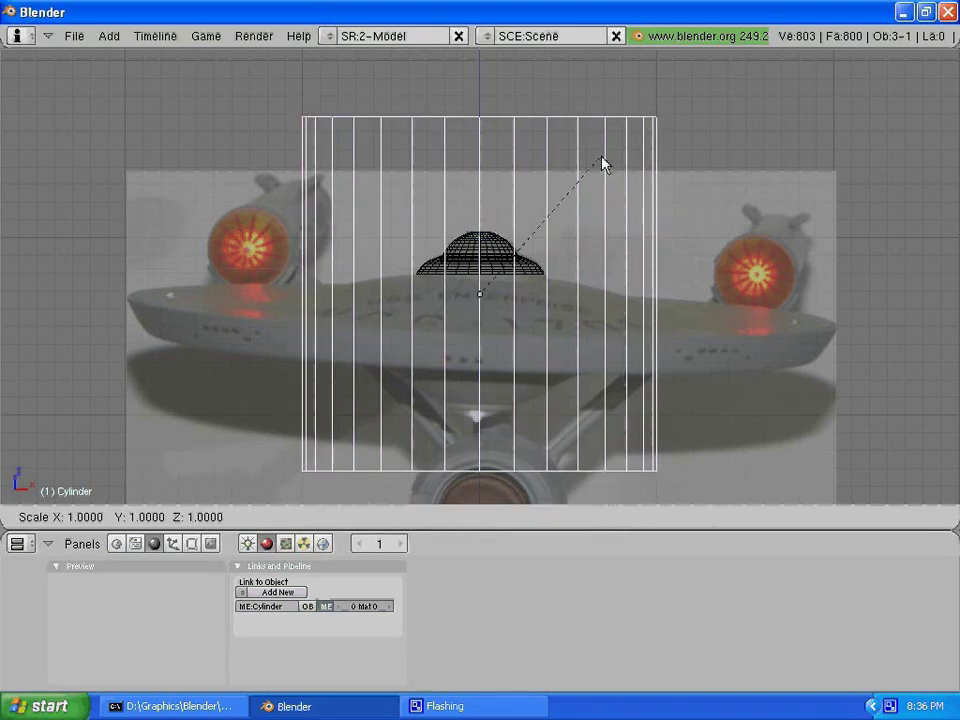
{"action": "key", "text": "z"}
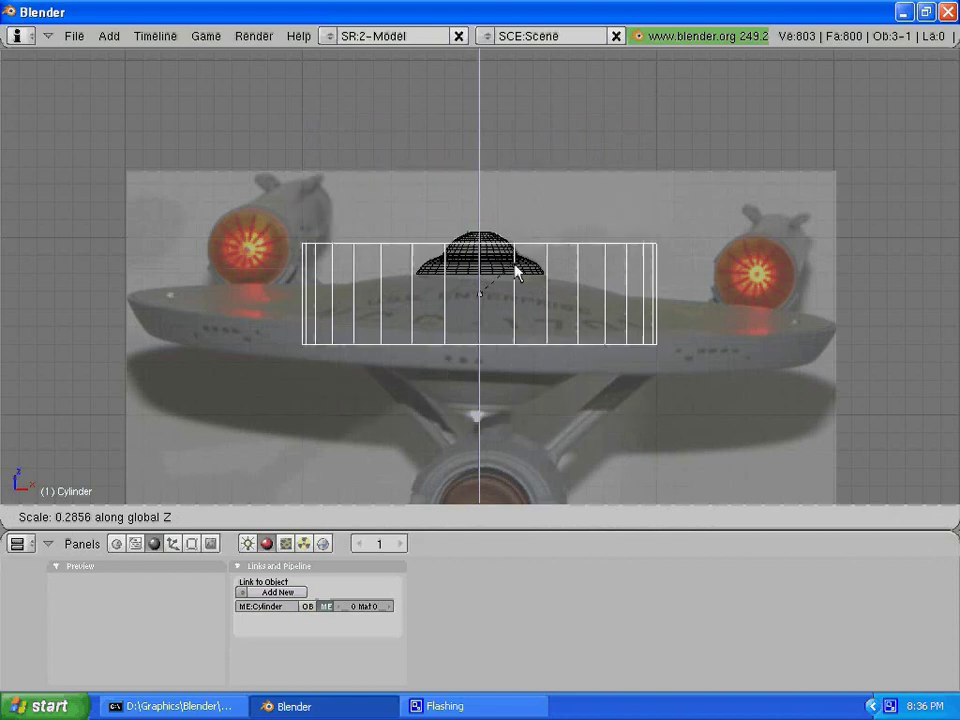
{"action": "key", "text": "z"}
{"action": "key", "text": "z"}
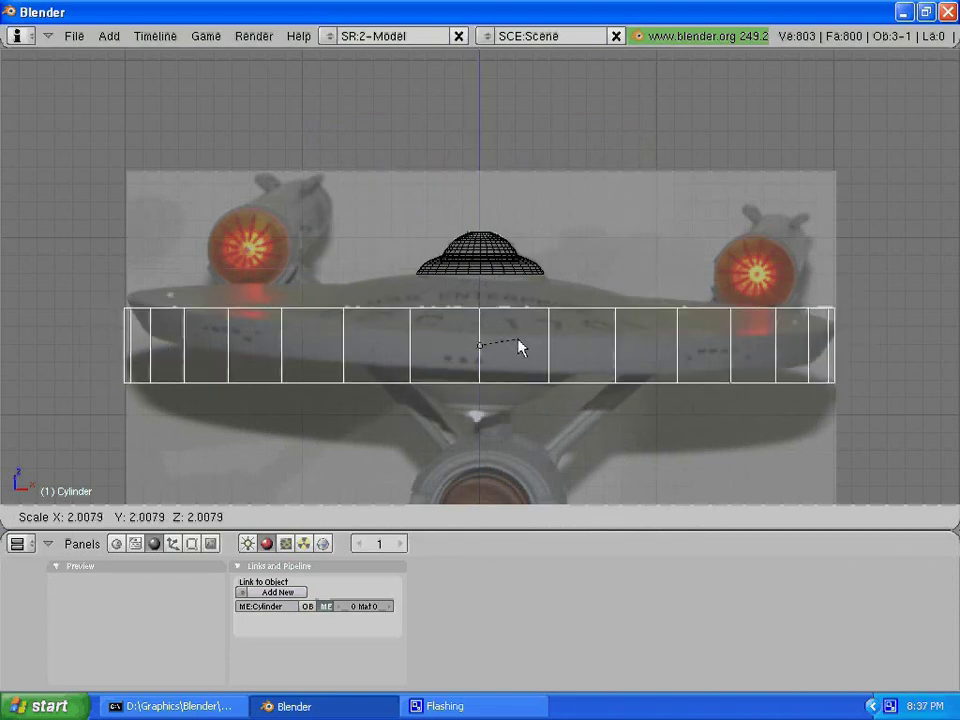
{"action": "left_click", "coordinate": [519, 347]}
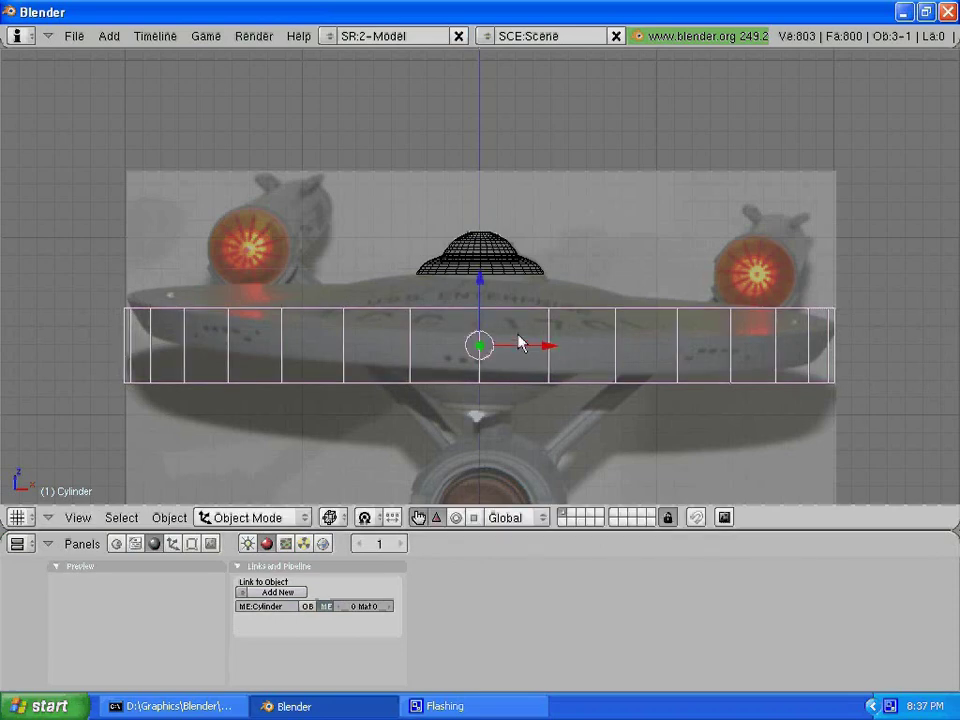
{"action": "key", "text": "s"}
{"action": "key", "text": "z"}
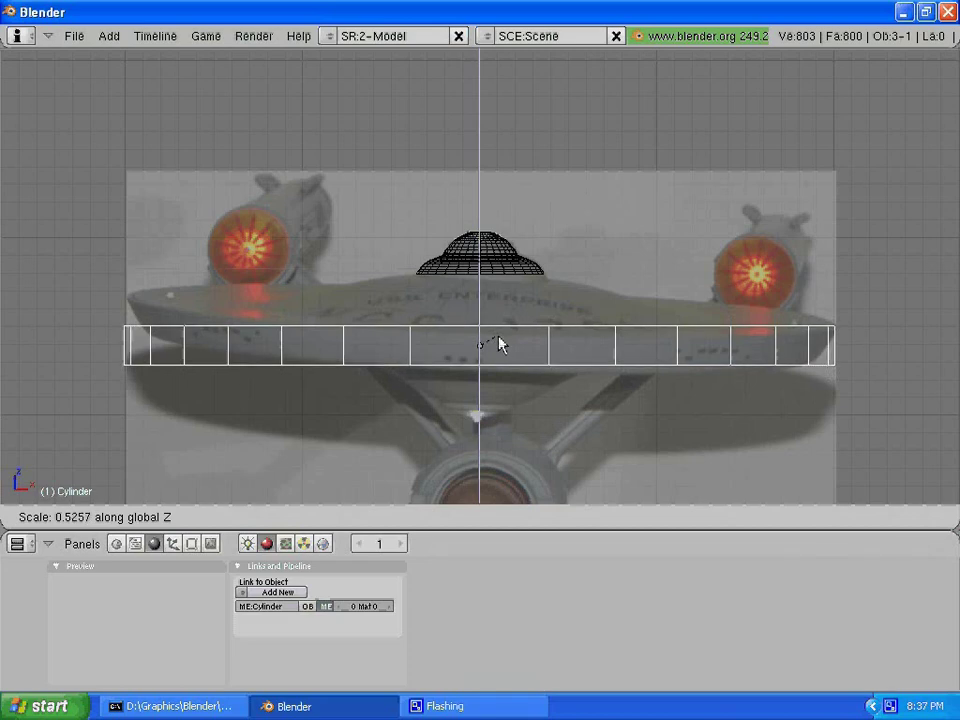
{"action": "left_click", "coordinate": [498, 345]}
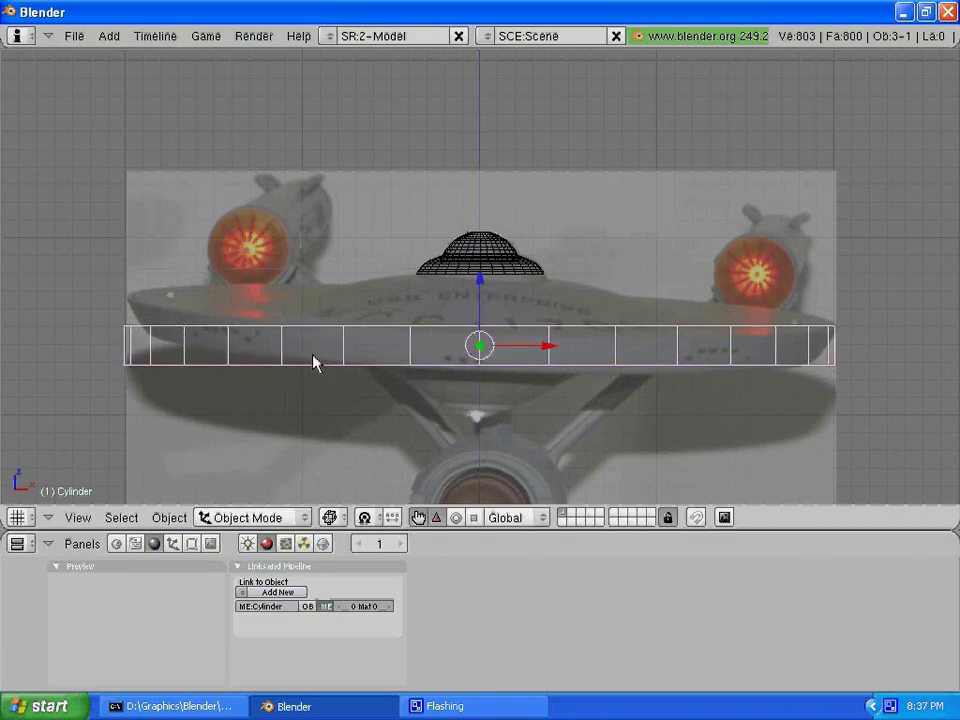
- Shrink the cylinder's bottom vertex ring to 0.9214 to taper the underside
{"action": "key", "text": "Tab"}
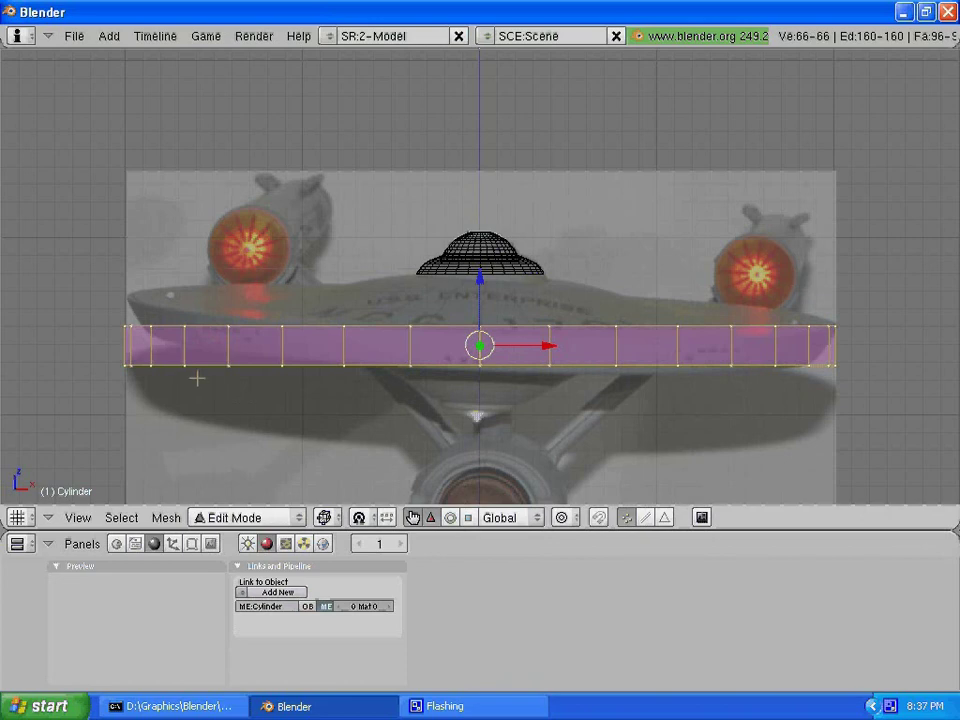
{"action": "key", "text": "a"}
{"action": "key", "text": "b"}
{"action": "left_click", "coordinate": [96, 356]}
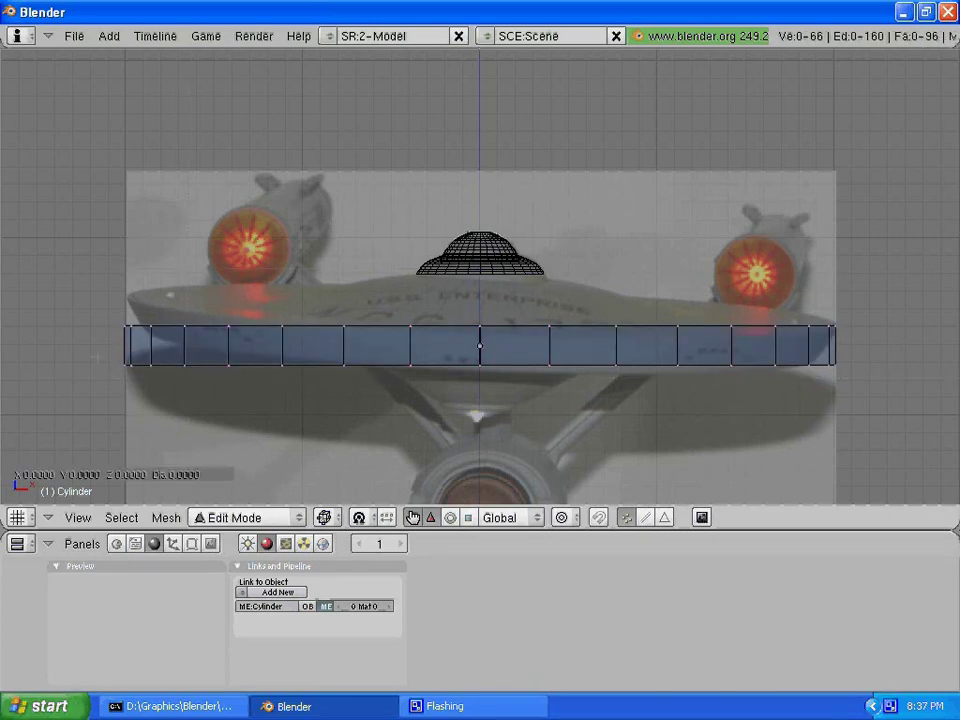
{"action": "left_click_drag", "start_coordinate": [96, 356], "coordinate": [239, 388]}
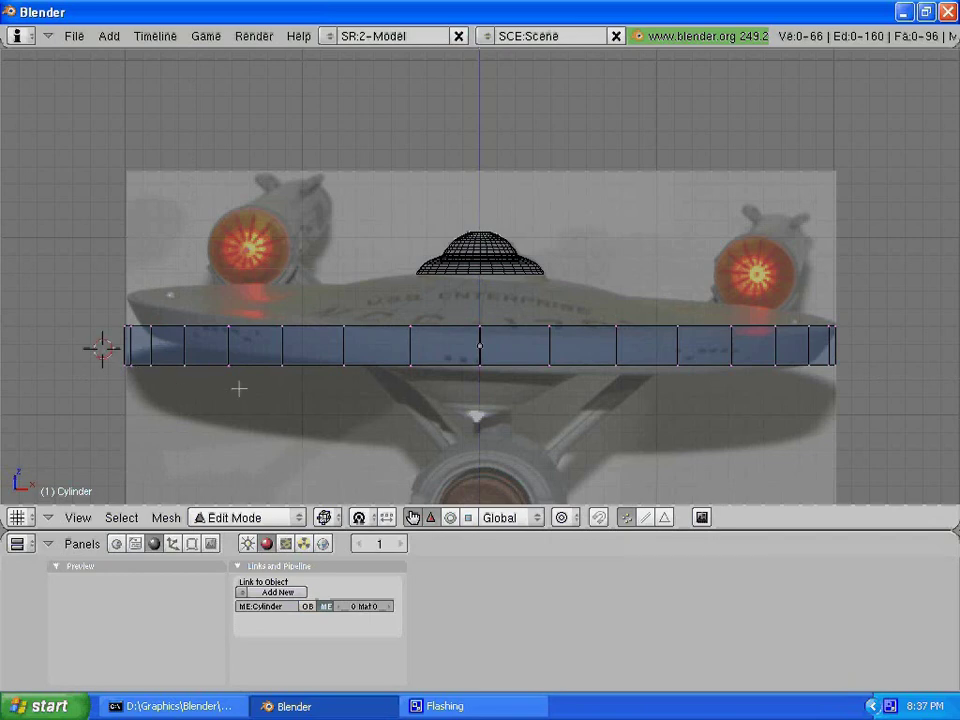
{"action": "key", "text": "a"}
{"action": "key", "text": "a"}
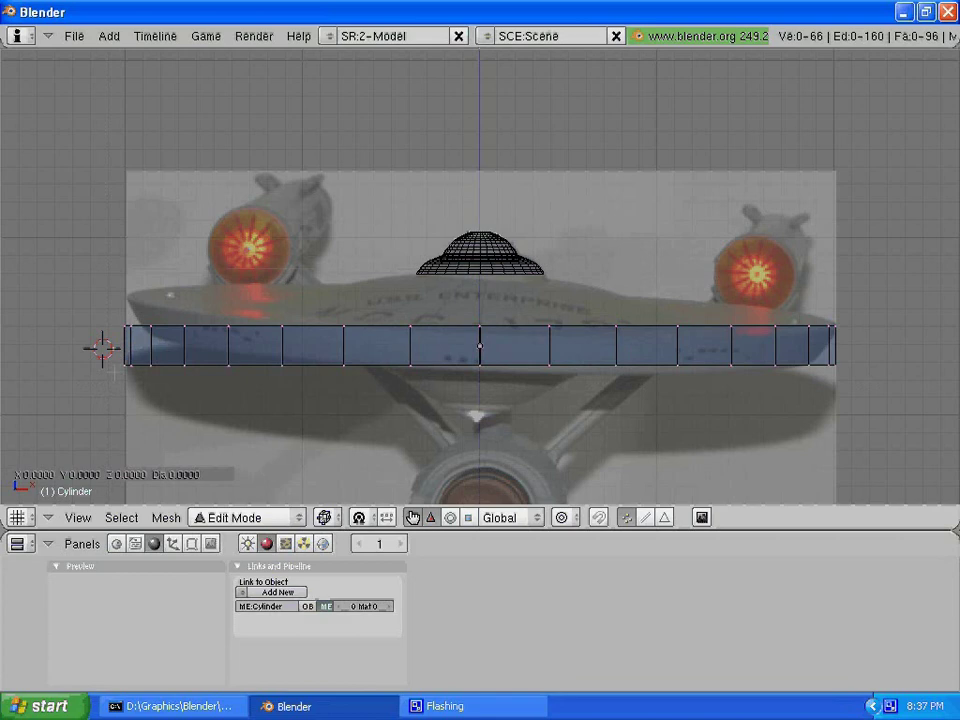
{"action": "left_click_drag", "start_coordinate": [907, 357], "coordinate": [907, 358]}
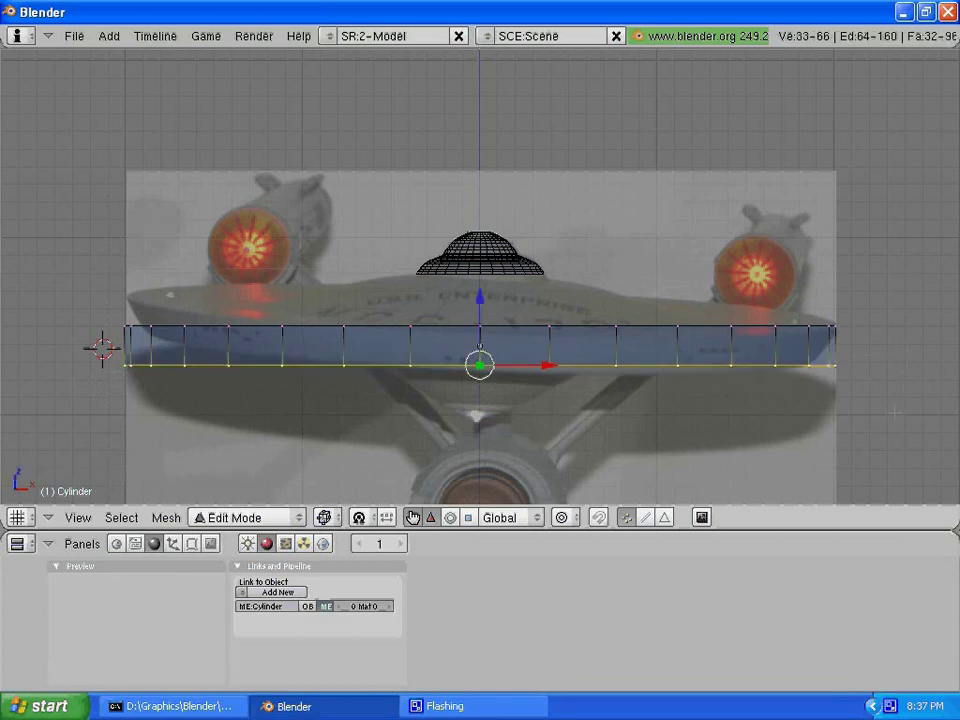
{"action": "key", "text": "s"}
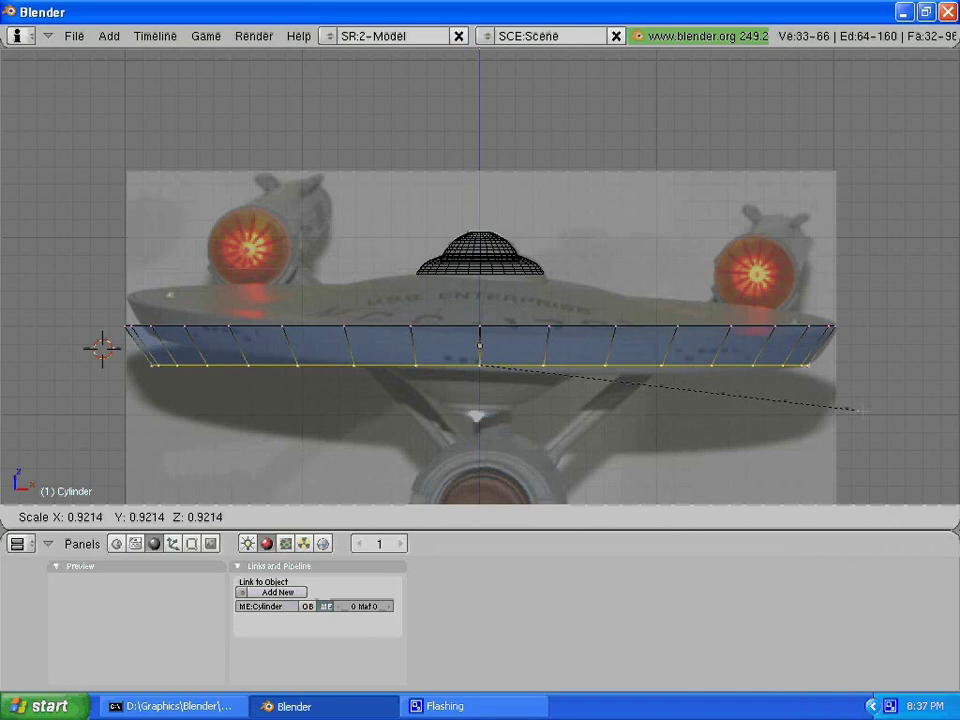
{"action": "left_click", "coordinate": [856, 409]}
- Raise the top centre vertex along Z into a shallow cone and remove the Subsurf modifier
{"action": "middle_click_drag", "start_coordinate": [856, 409], "coordinate": [360, 240]}
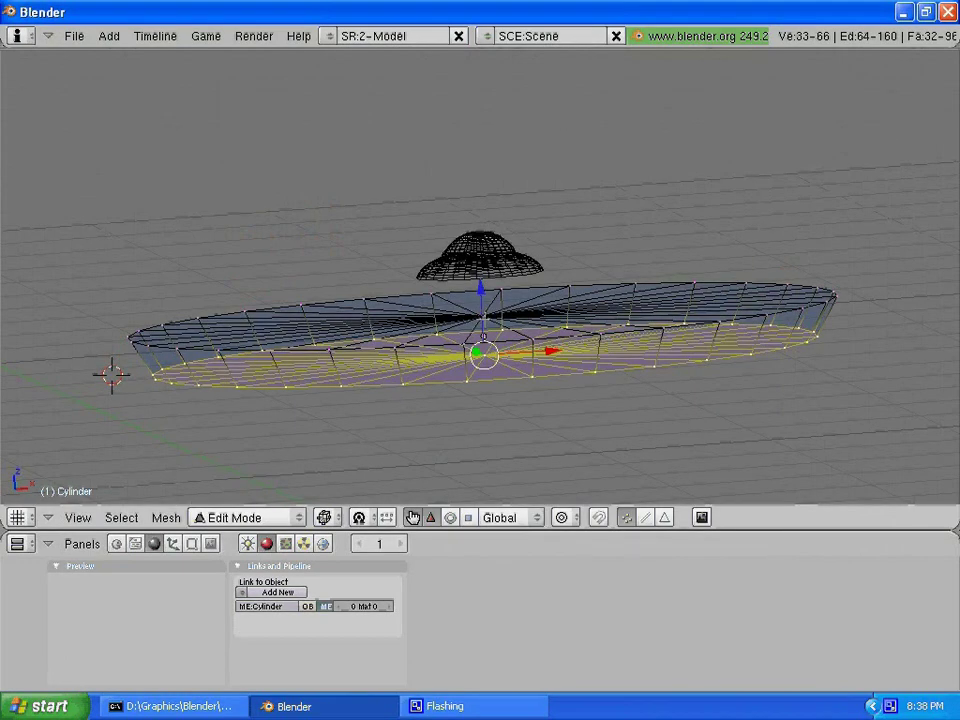
{"action": "right_click", "coordinate": [482, 316]}
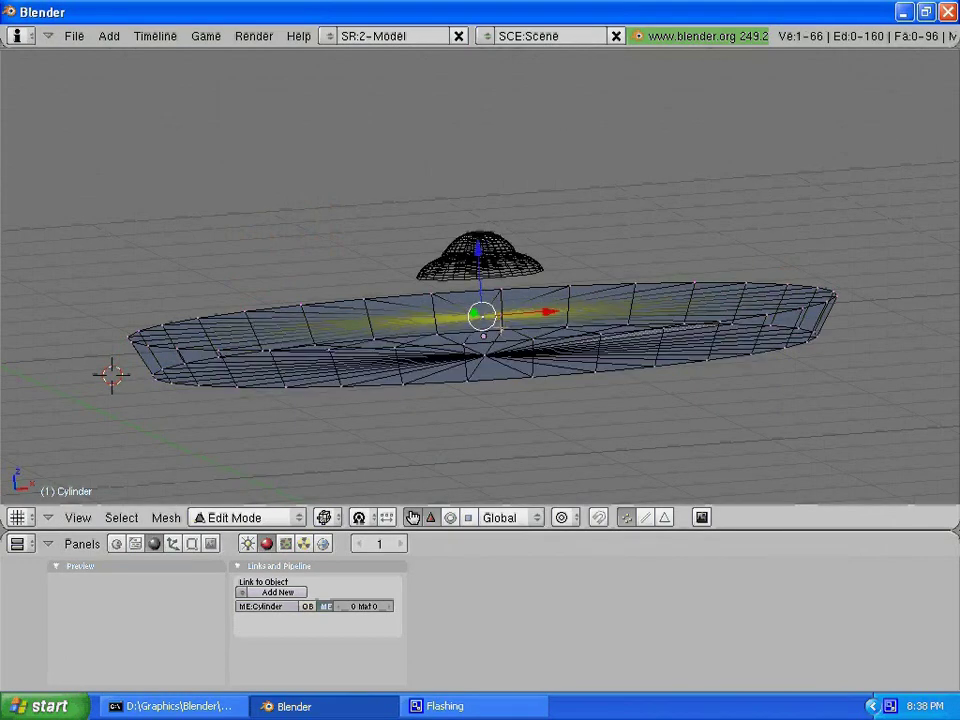
{"action": "key", "text": "KP_1"}
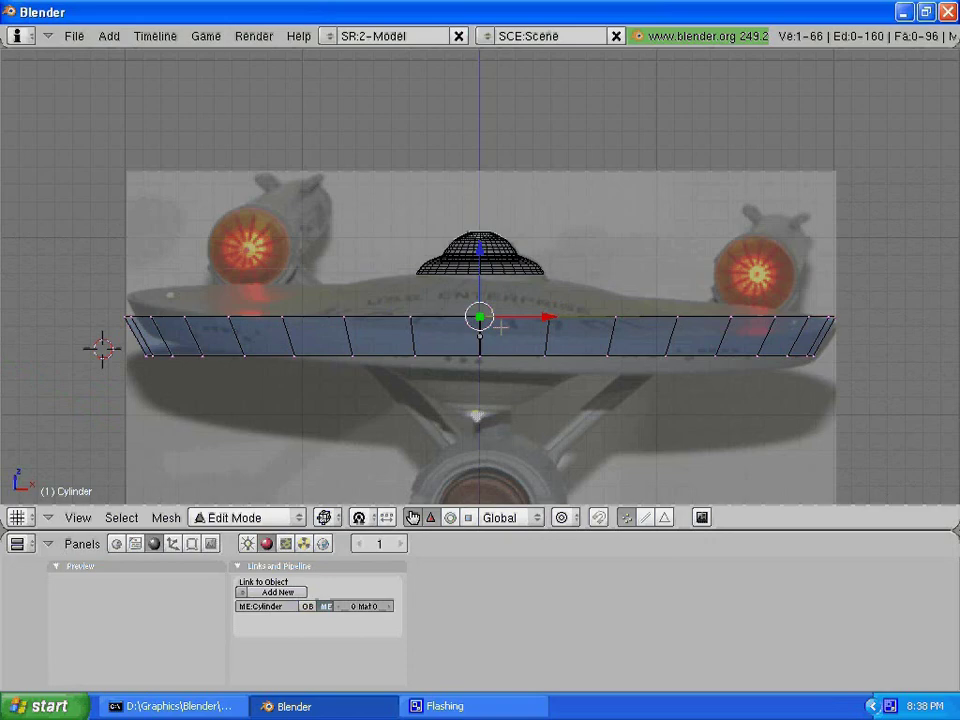
{"action": "key", "text": "g"}
{"action": "key", "text": "z"}
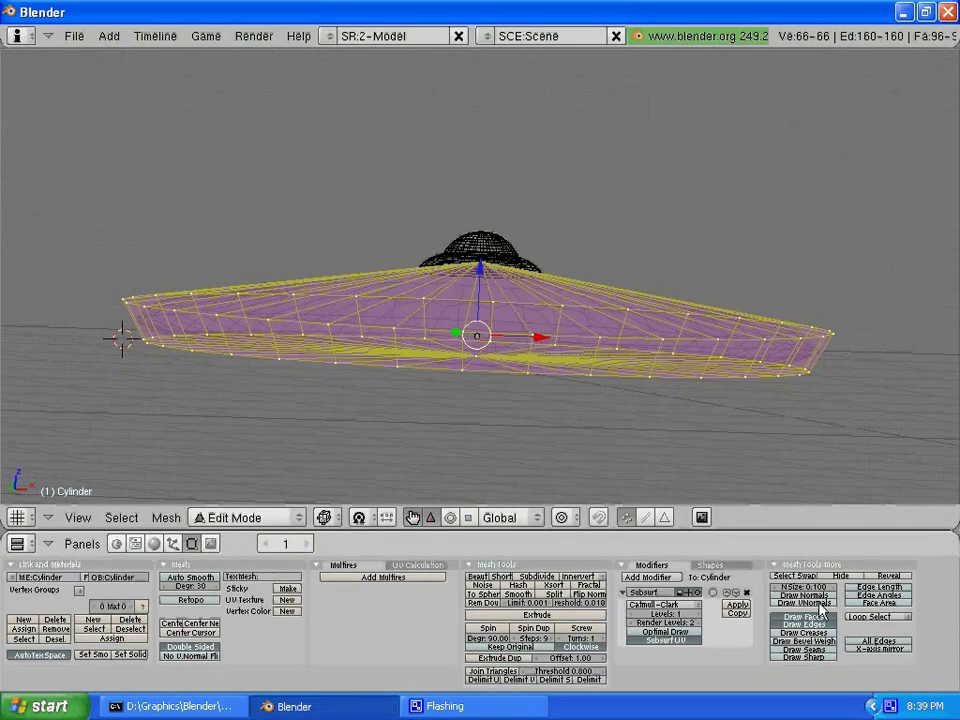
{"action": "left_click", "coordinate": [746, 592]}
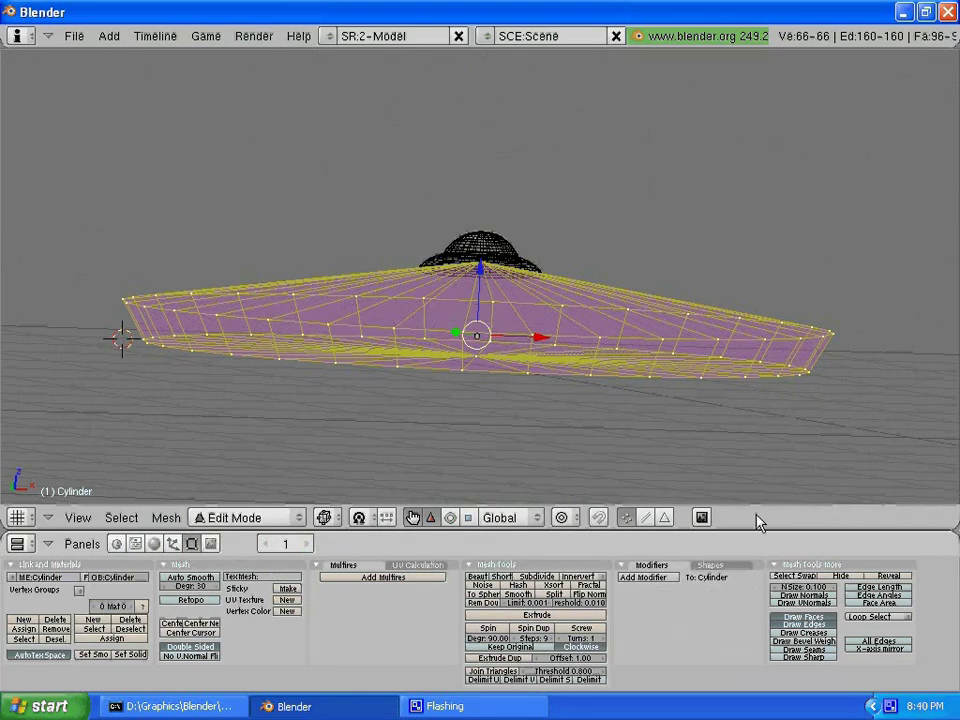
{"action": "key", "text": "Tab"}
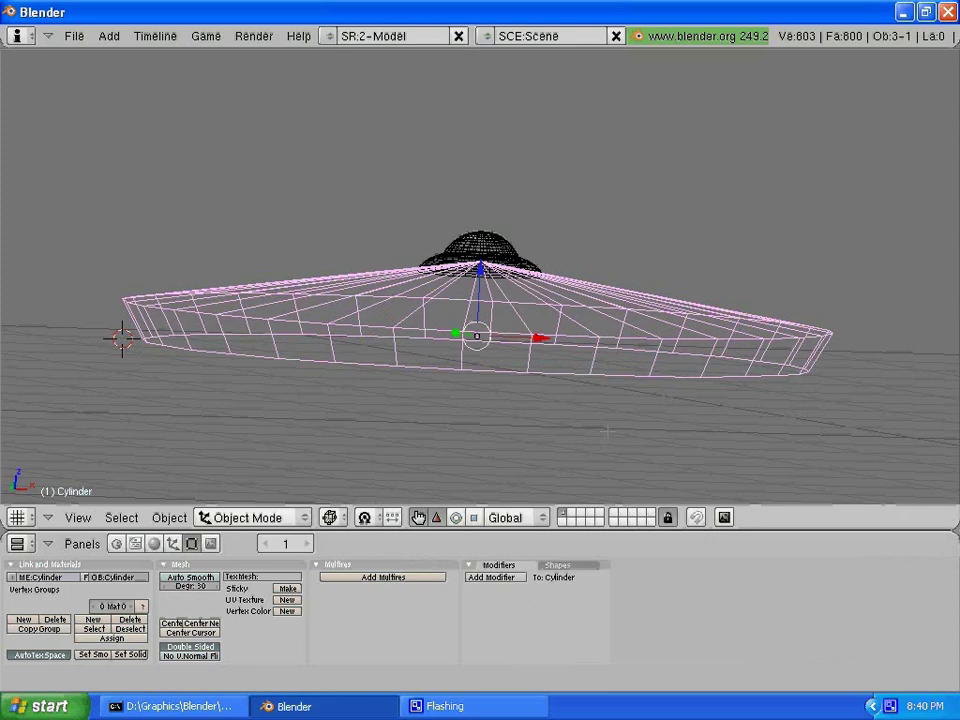
- Select all of the saucer's vertices and subdivide the mesh
{"action": "middle_click_drag", "start_coordinate": [606, 431], "coordinate": [472, 471]}
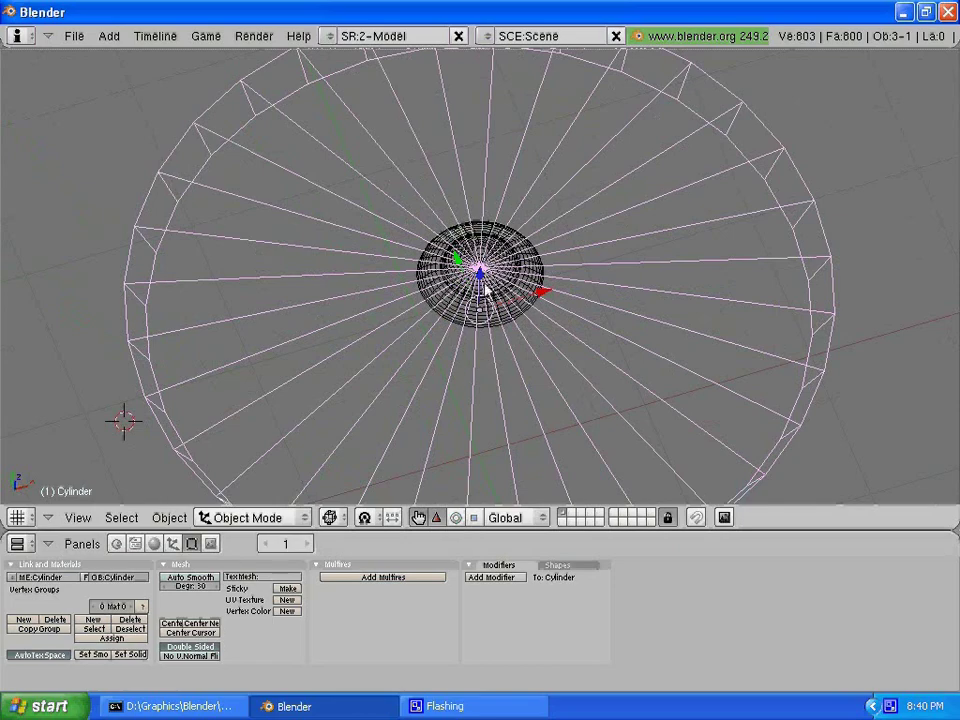
{"action": "key", "text": "Tab"}
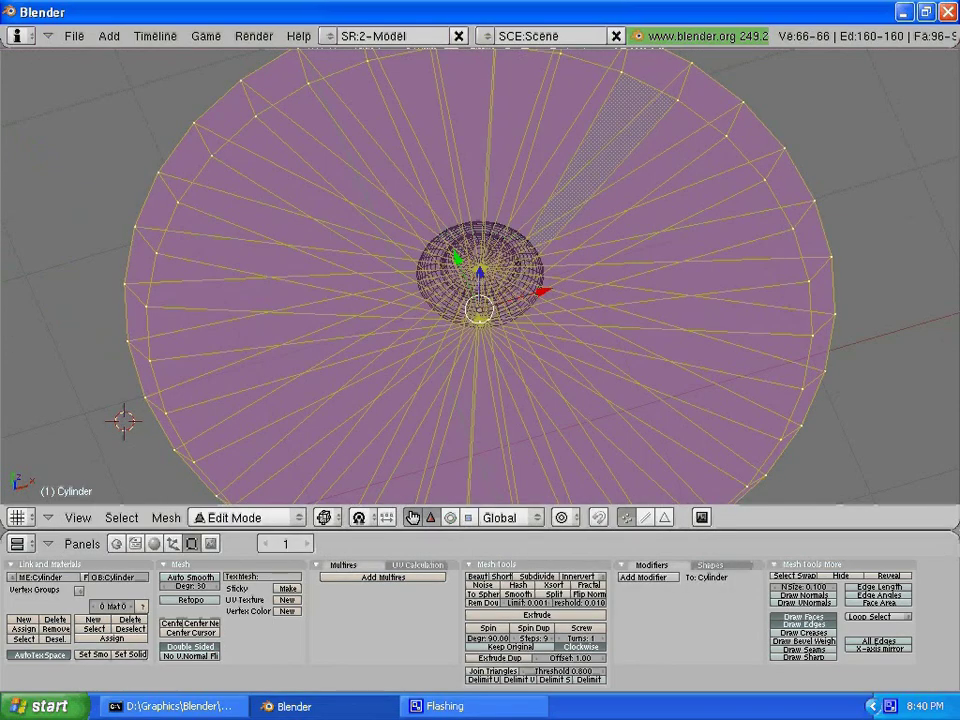
{"action": "key", "text": "a"}
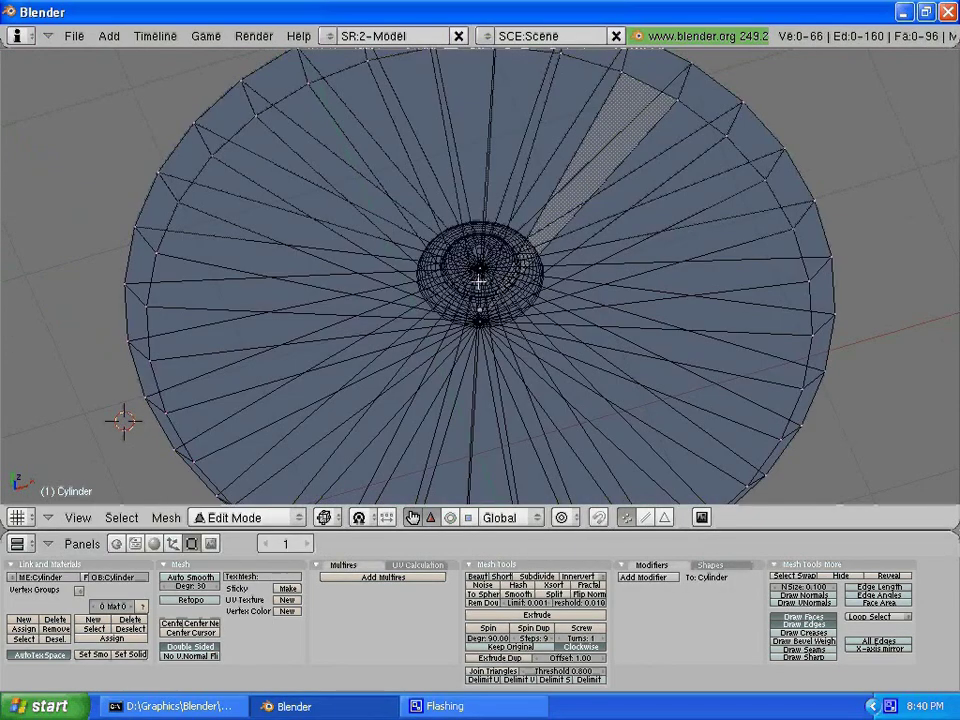
{"action": "key", "text": "a"}
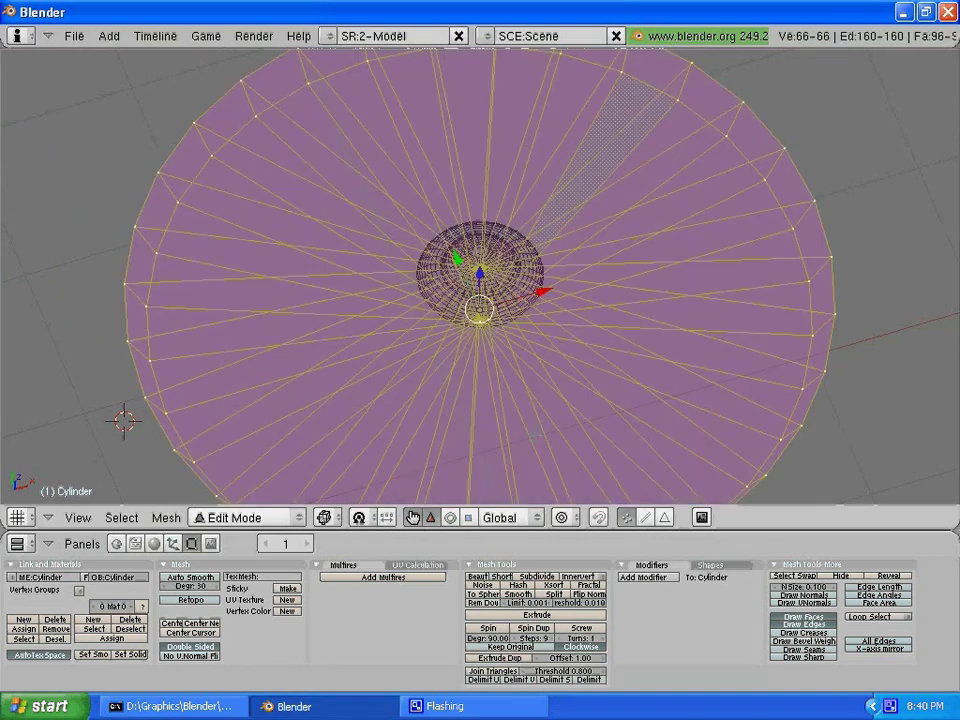
{"action": "key", "text": "KP_1"}
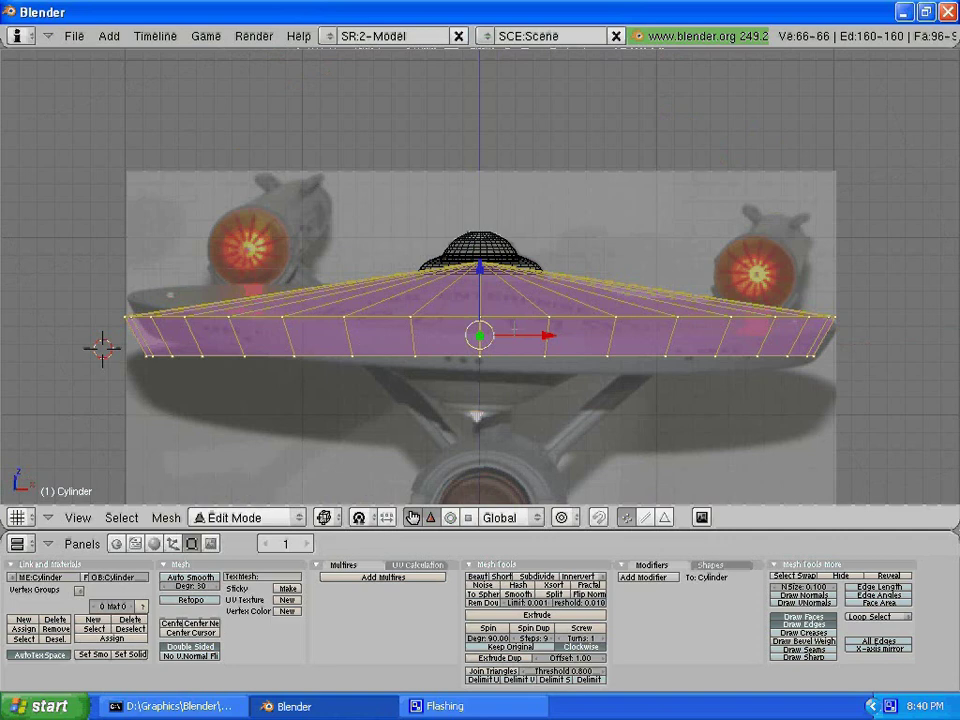
{"action": "key", "text": "w"}
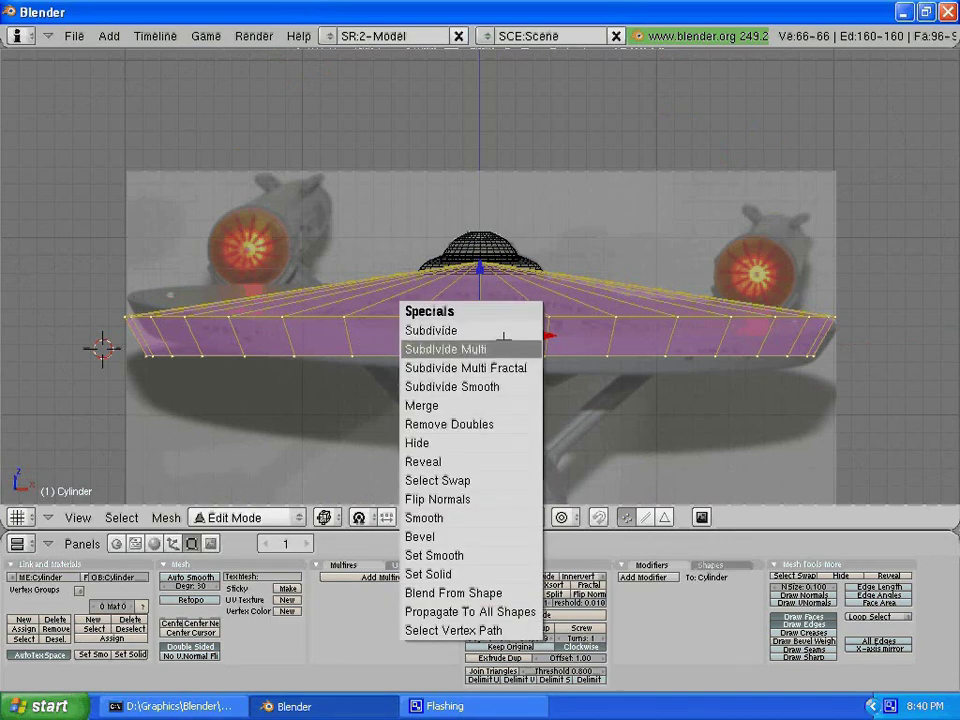
{"action": "key", "text": "Escape"}
{"action": "key", "text": "w"}
{"action": "key", "text": "Return"}
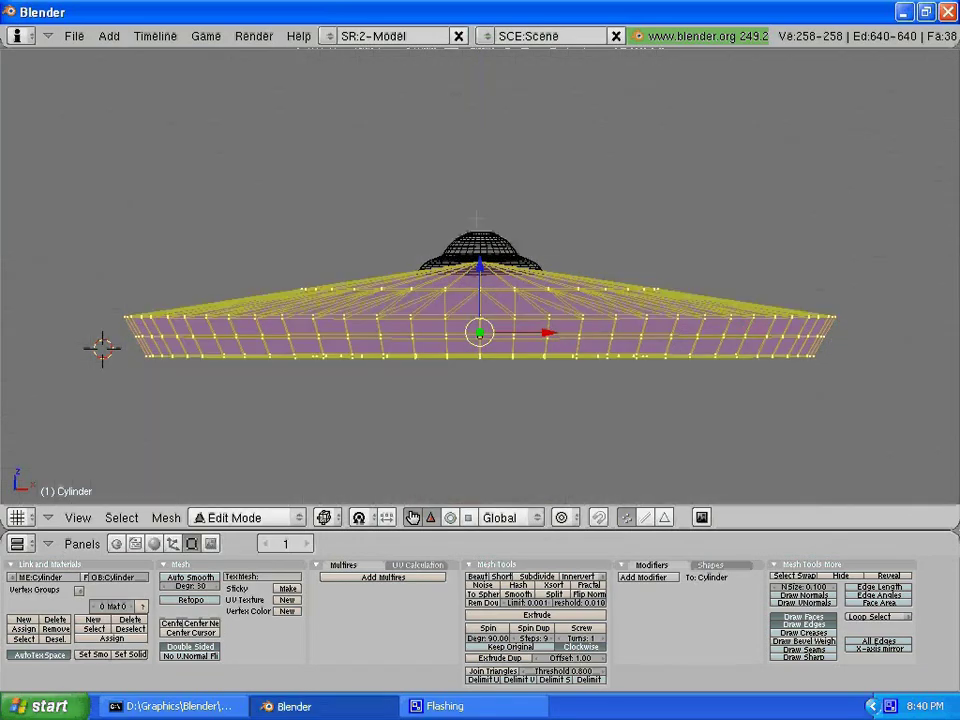
- From the top view, circle-select the vertices in the inner region around the centre
{"action": "key", "text": "a"}
{"action": "key", "text": "KP_7"}
{"action": "key", "text": "b"}
{"action": "key", "text": "b"}
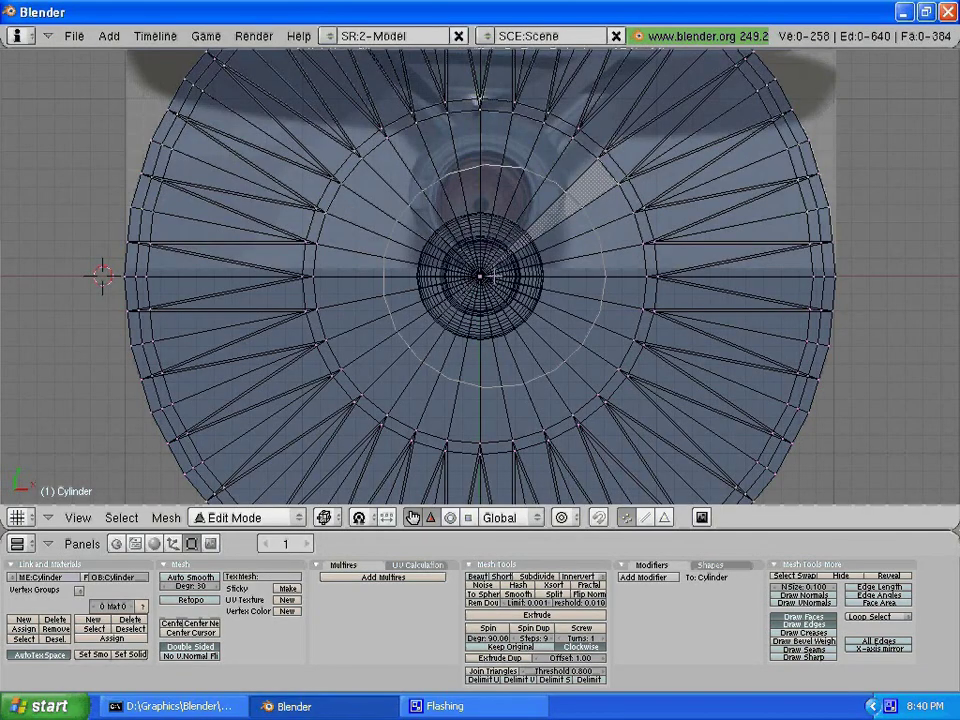
{"action": "scroll", "coordinate": [481, 275], "scroll_direction": "down", "scroll_amount": 4}
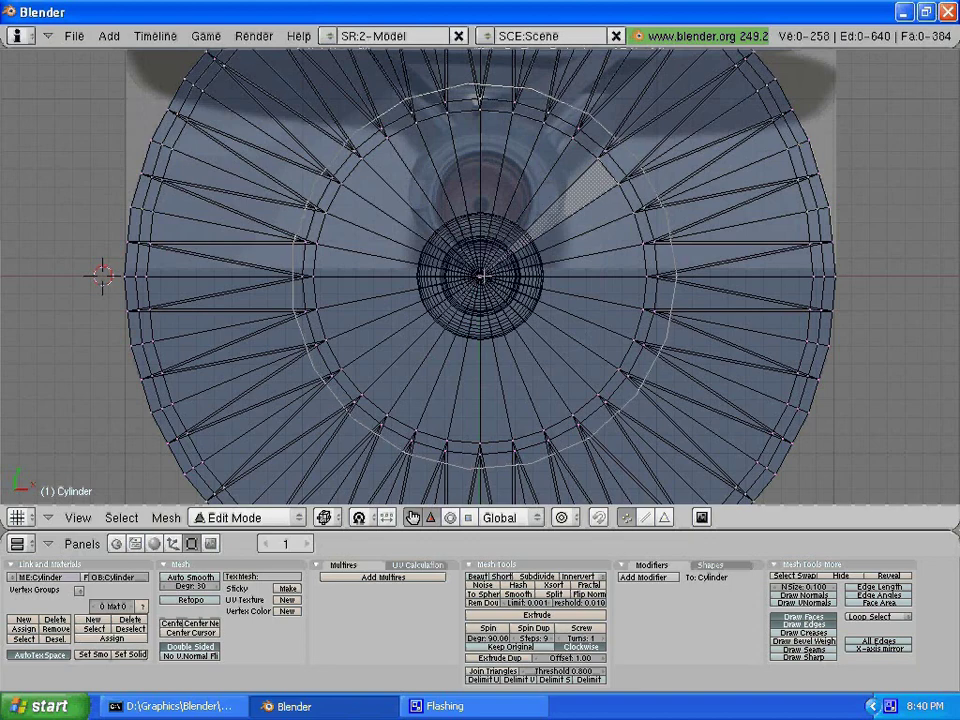
{"action": "left_click", "coordinate": [481, 275]}
{"action": "key", "text": "Escape"}
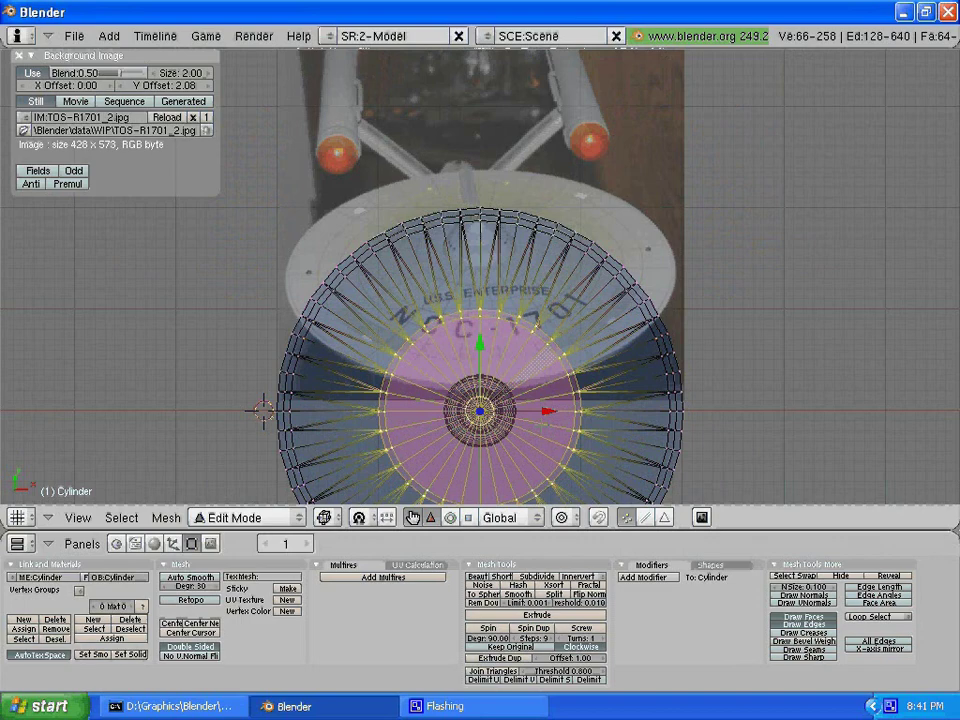
- Enlarge the selected inner region to 1.4244 and scale the upper rings along Z
{"action": "key", "text": "s"}
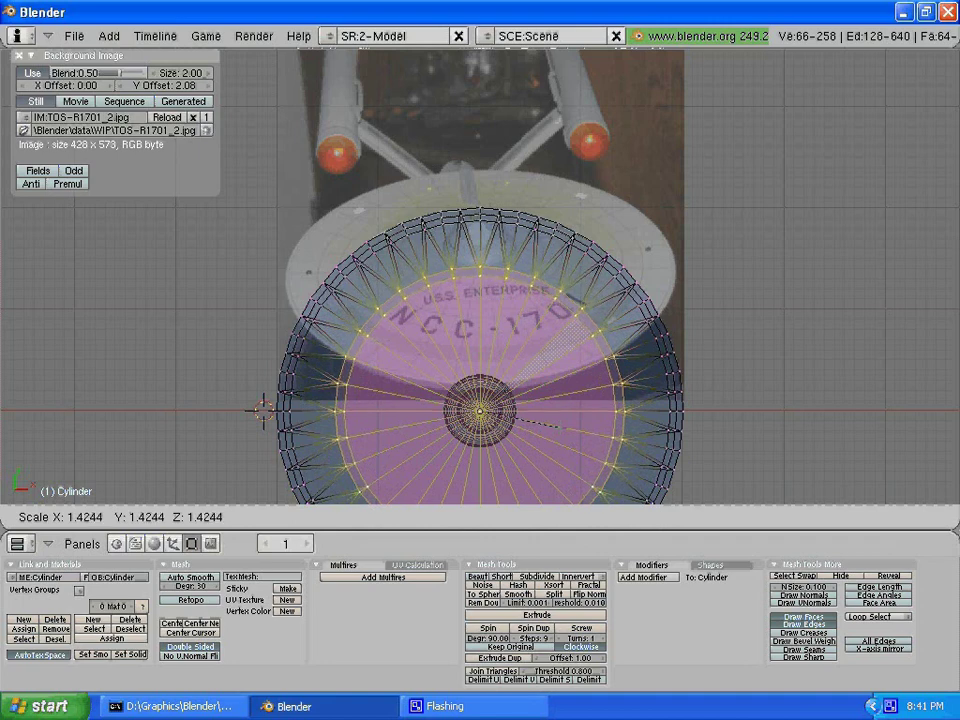
{"action": "left_click", "coordinate": [562, 428]}
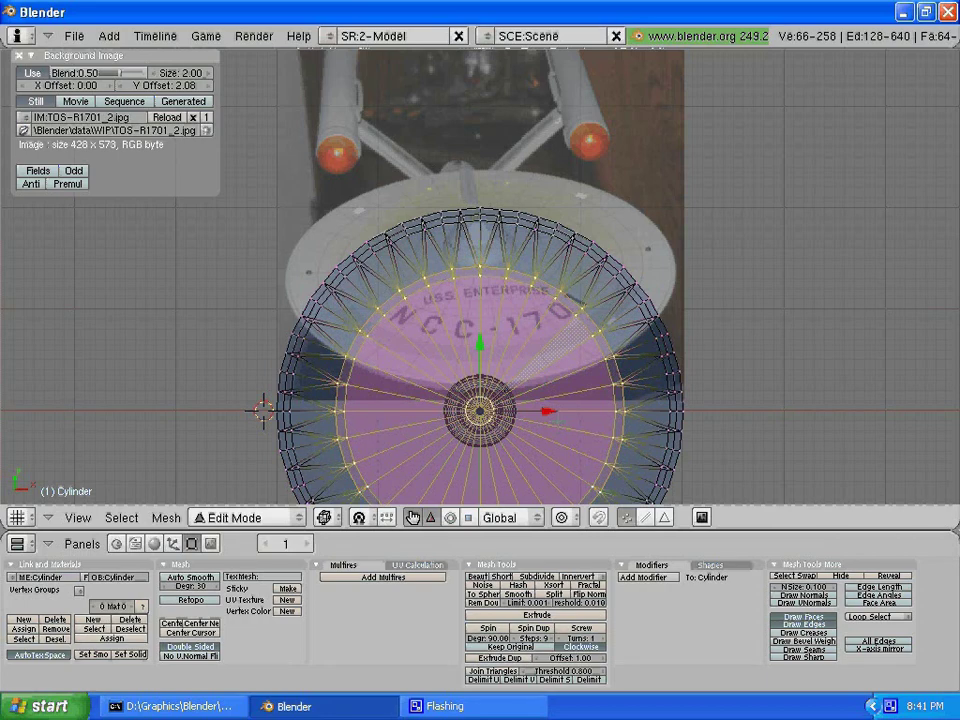
{"action": "key", "text": "KP_1"}
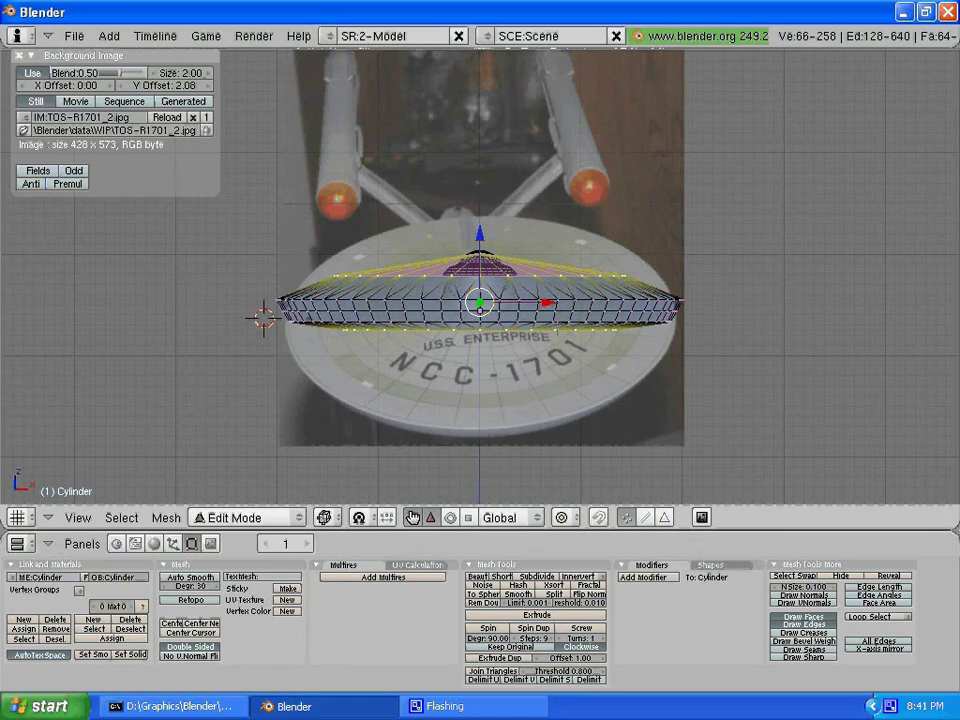
{"action": "key", "text": "s"}
{"action": "key", "text": "z"}
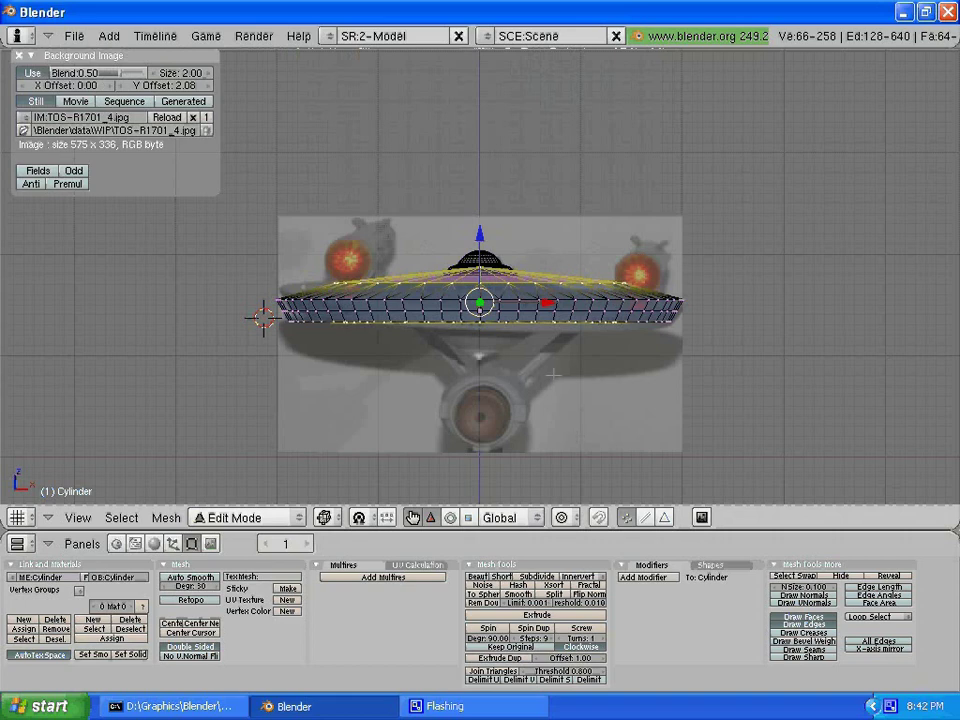
{"action": "scroll", "coordinate": [553, 374], "scroll_direction": "up", "scroll_amount": 2}
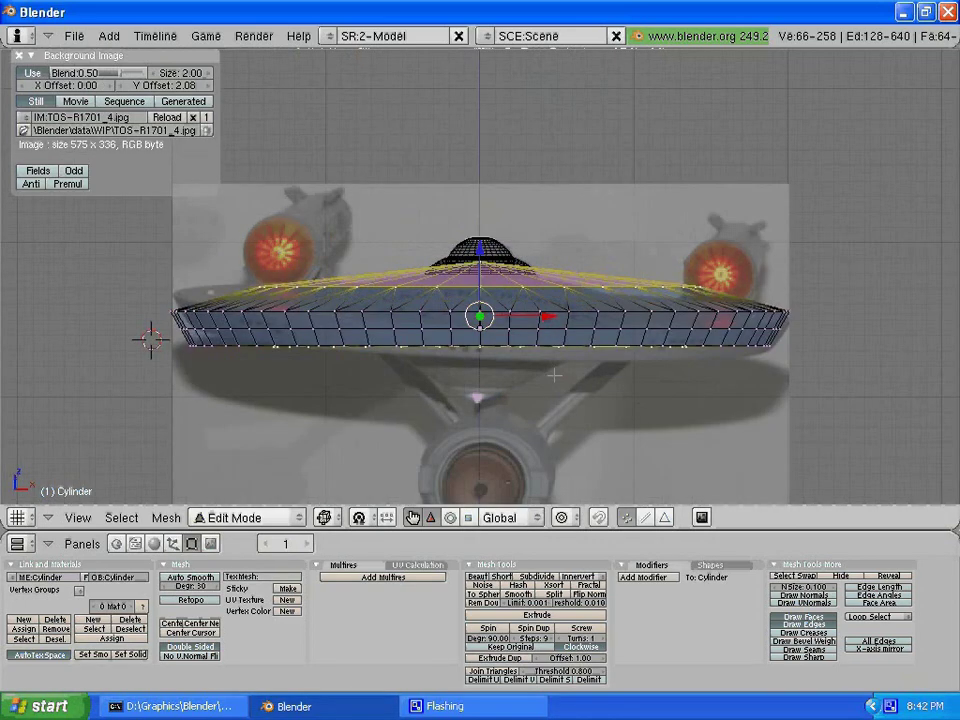
{"action": "scroll", "coordinate": [553, 374], "scroll_direction": "up", "scroll_amount": 1}
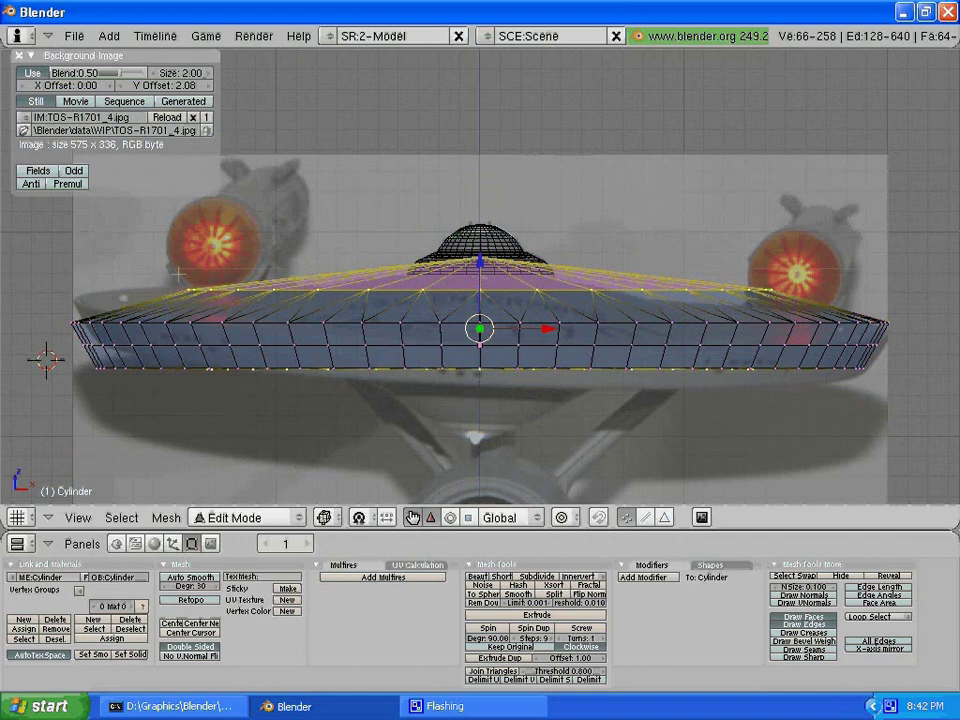
- Box-select the outer top ring and lower it about 0.0552 along Z
{"action": "key", "text": "a"}
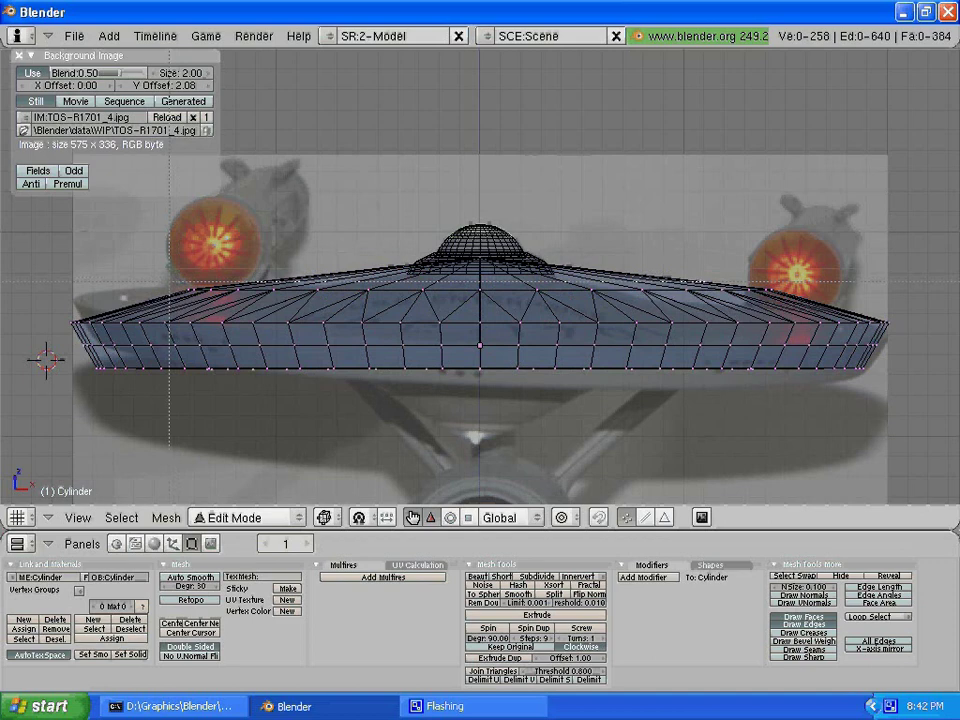
{"action": "left_click_drag", "start_coordinate": [168, 285], "coordinate": [770, 350]}
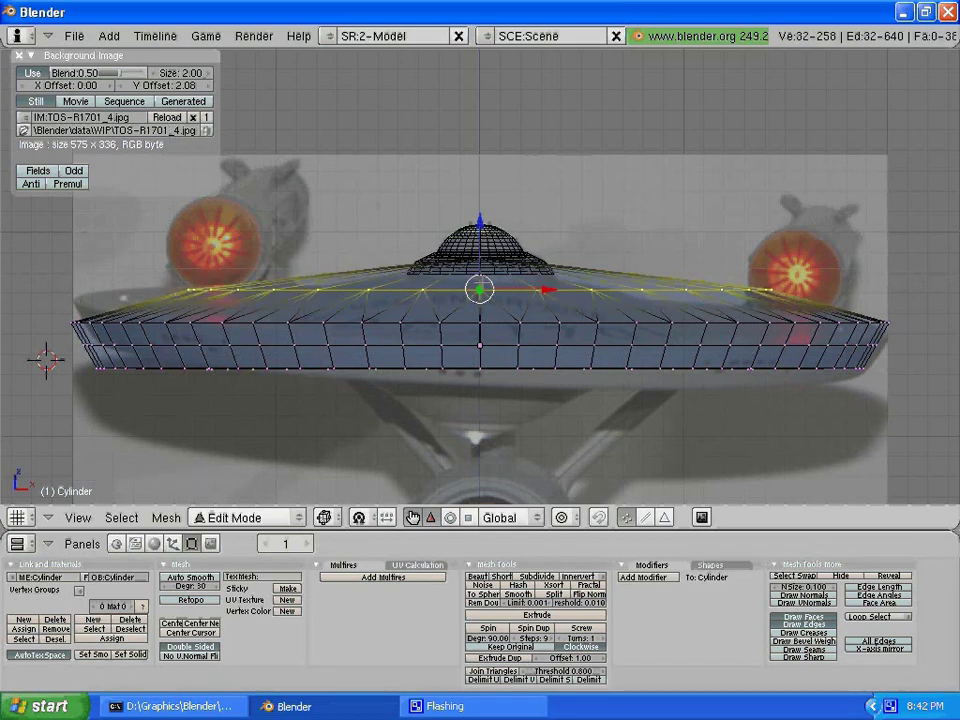
{"action": "key", "text": "g"}
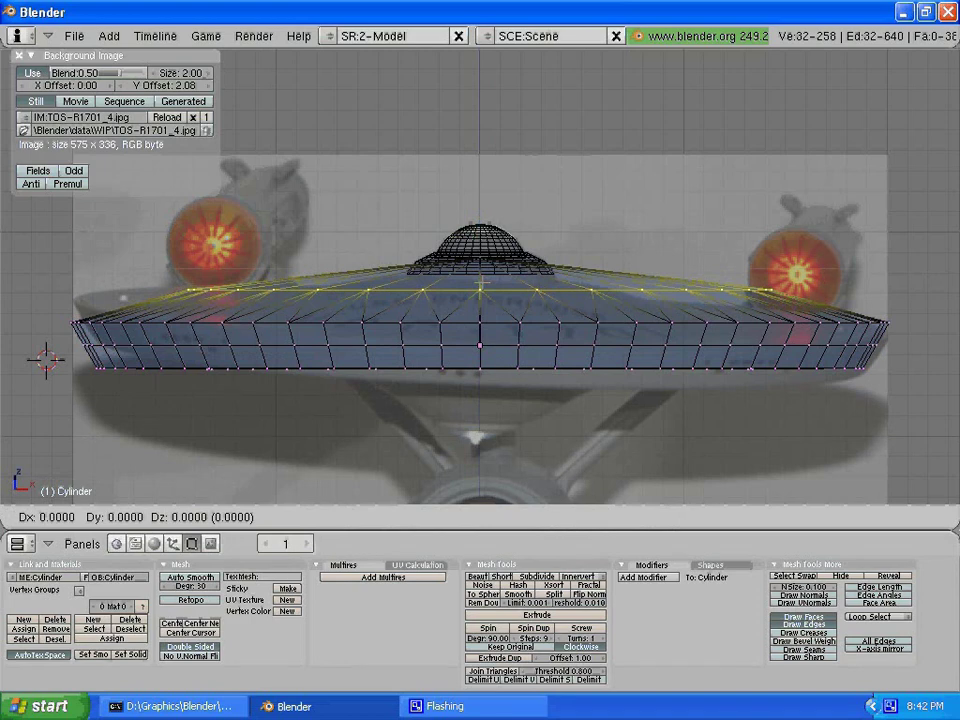
{"action": "key", "text": "z"}
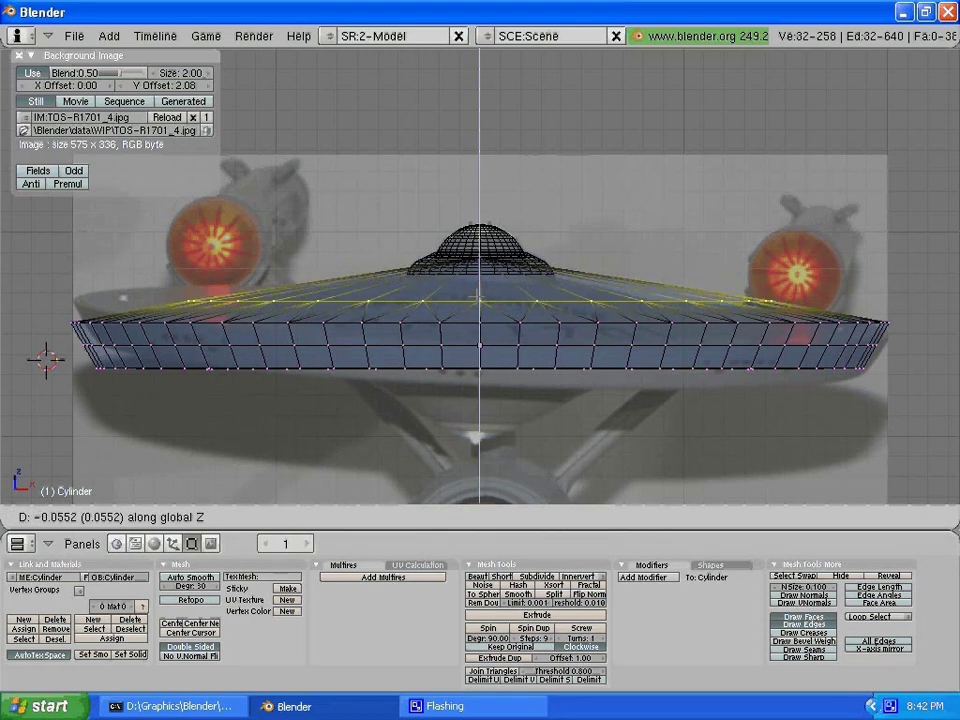
{"action": "left_click", "coordinate": [478, 296]}
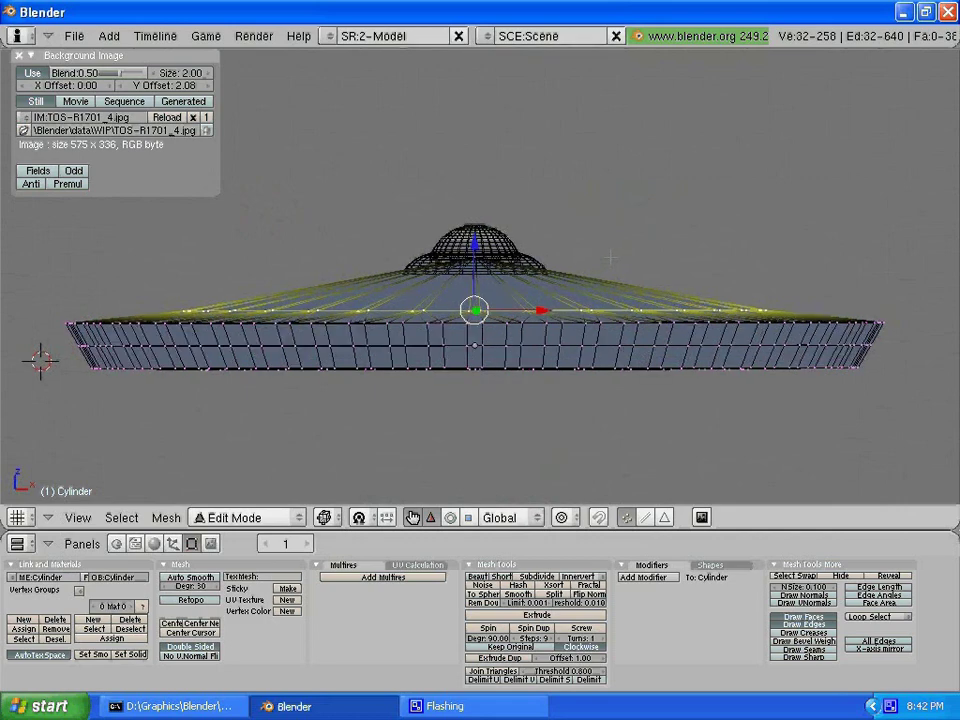
{"action": "middle_click_drag", "start_coordinate": [610, 257], "coordinate": [613, 255], "text": "shift"}
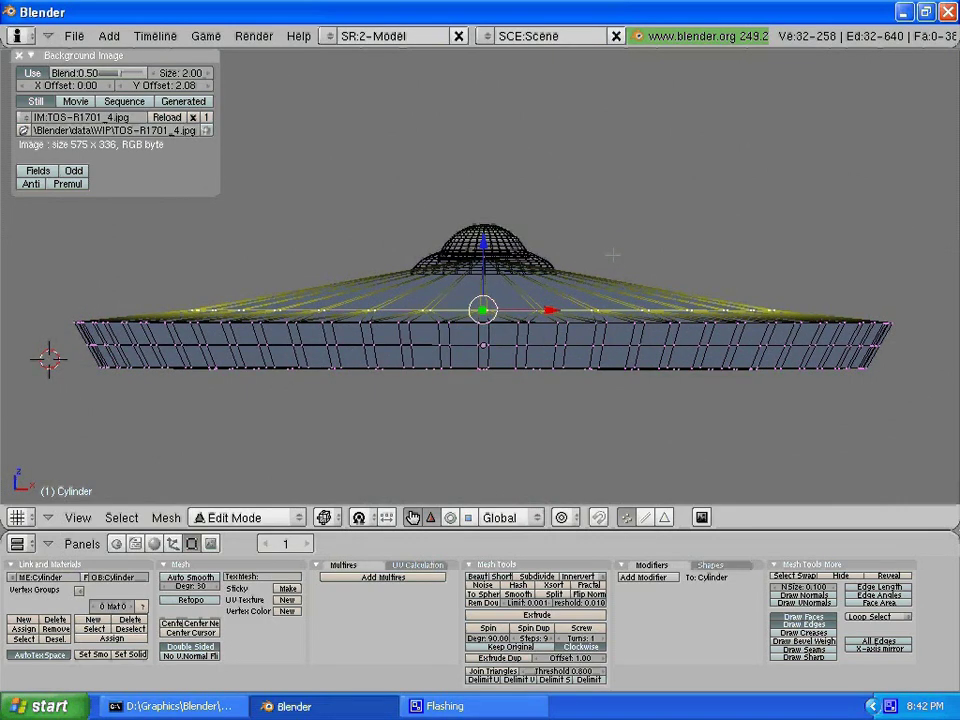
{"action": "key", "text": "KP_5"}
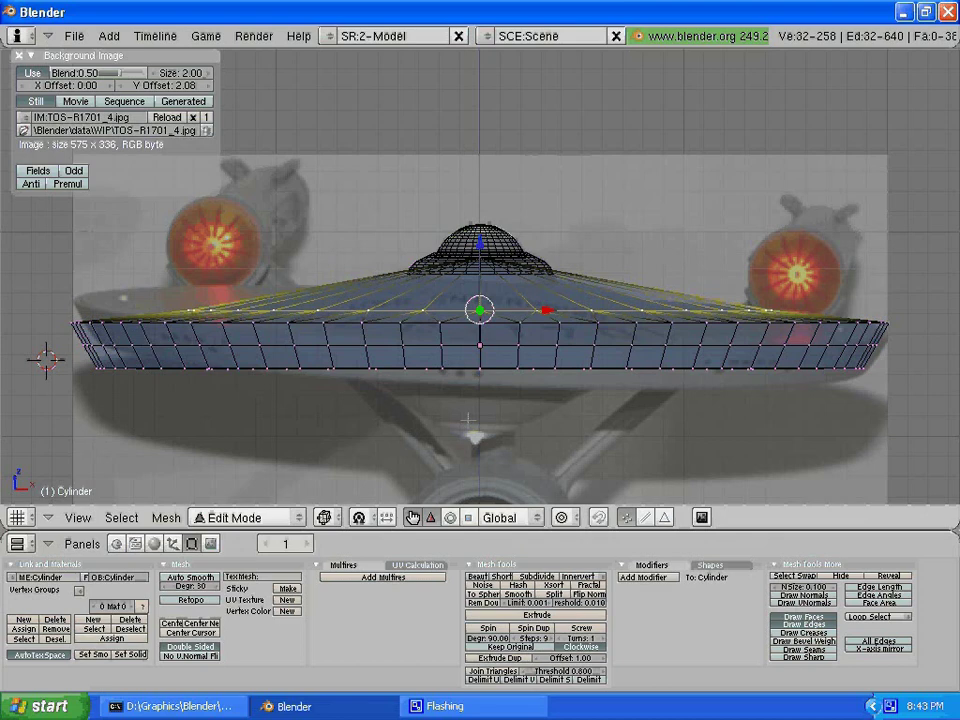
- From the top view, circle-select the saucer's inner vertex rings and scale them inward to 0.659
{"action": "key", "text": "KP_3"}
{"action": "key", "text": "KP_7"}
{"action": "key", "text": "a"}
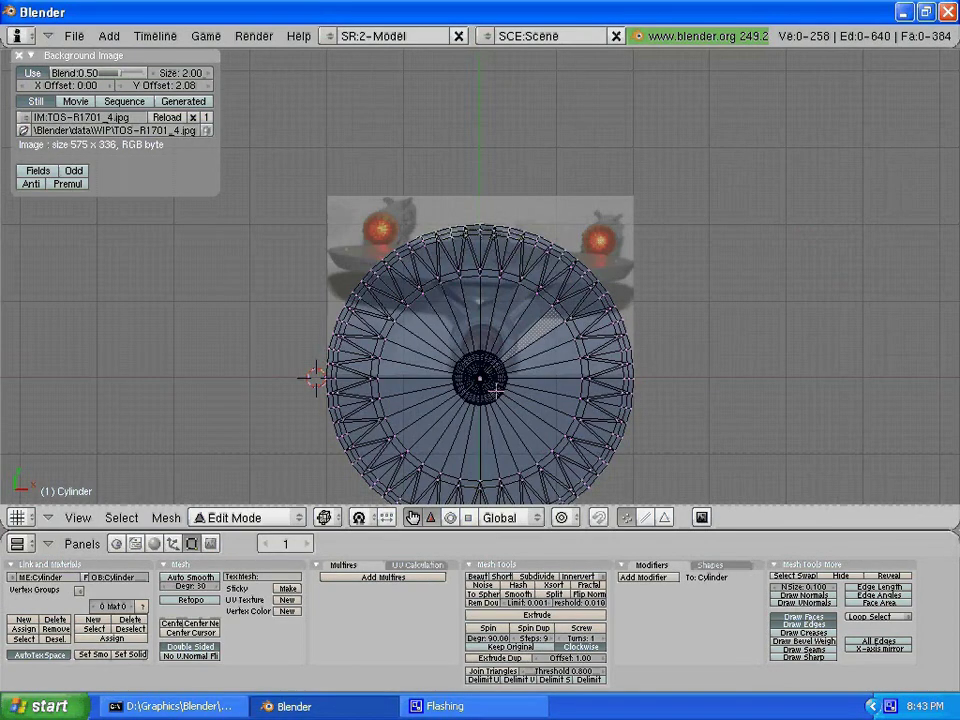
{"action": "scroll", "coordinate": [485, 378], "scroll_direction": "up", "scroll_amount": 4}
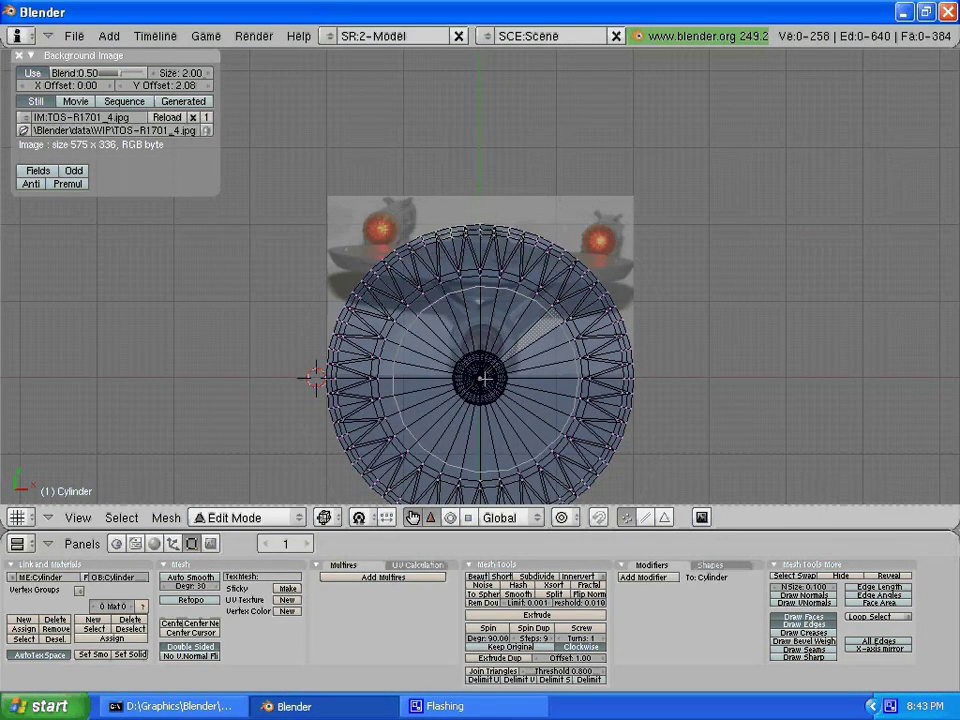
{"action": "scroll", "coordinate": [484, 378], "scroll_direction": "down", "scroll_amount": 1}
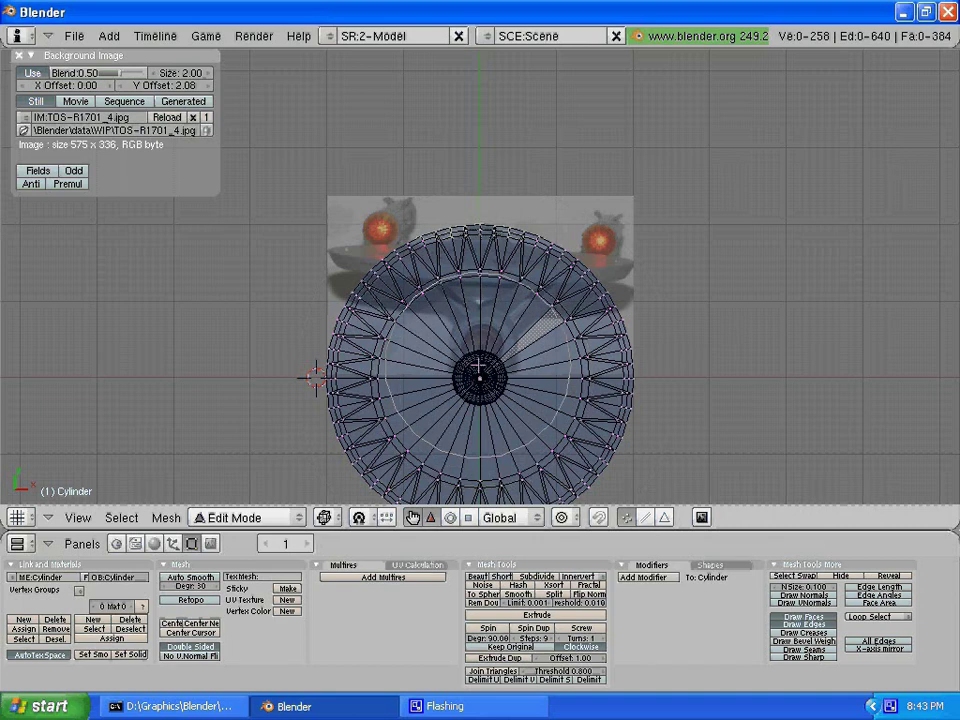
{"action": "mouse_move", "coordinate": [478, 368]}
{"action": "left_mouse_down"}
{"action": "mouse_move", "coordinate": [450, 311]}
{"action": "mouse_move", "coordinate": [429, 321]}
{"action": "mouse_move", "coordinate": [422, 360]}
{"action": "mouse_move", "coordinate": [445, 388]}
{"action": "mouse_move", "coordinate": [480, 378]}
{"action": "left_mouse_up"}
{"action": "key", "text": "Escape"}
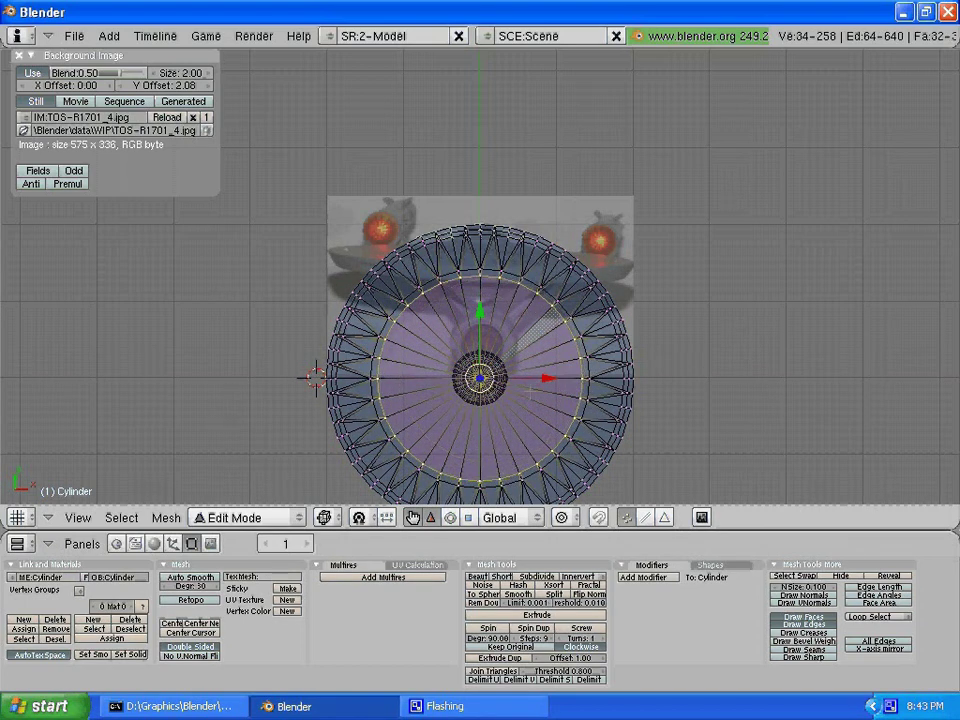
{"action": "key", "text": "s"}
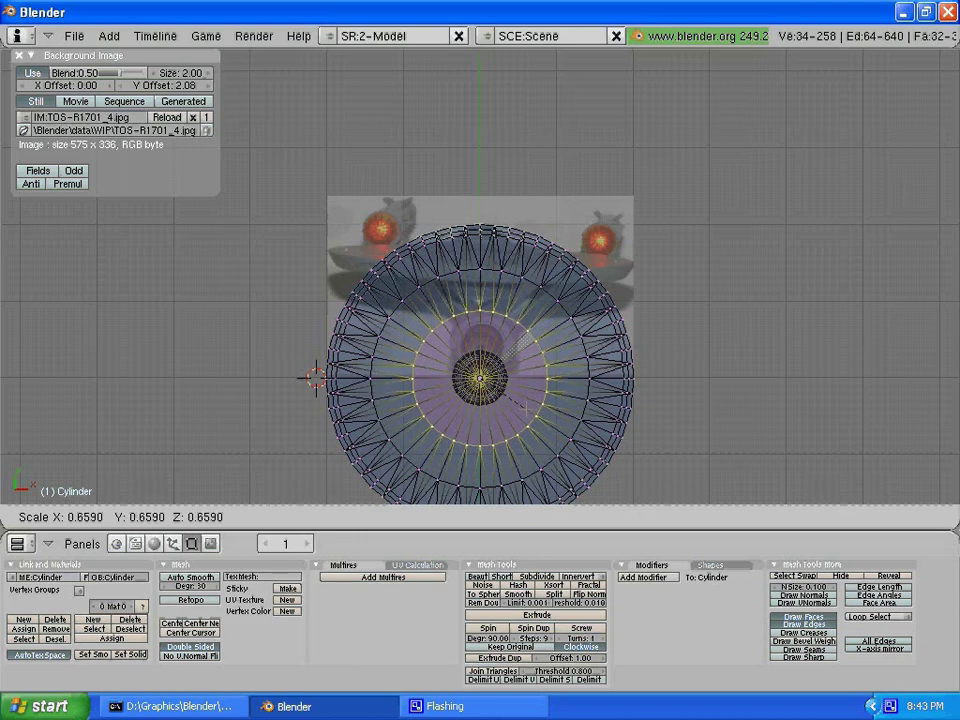
{"action": "left_click", "coordinate": [529, 398]}
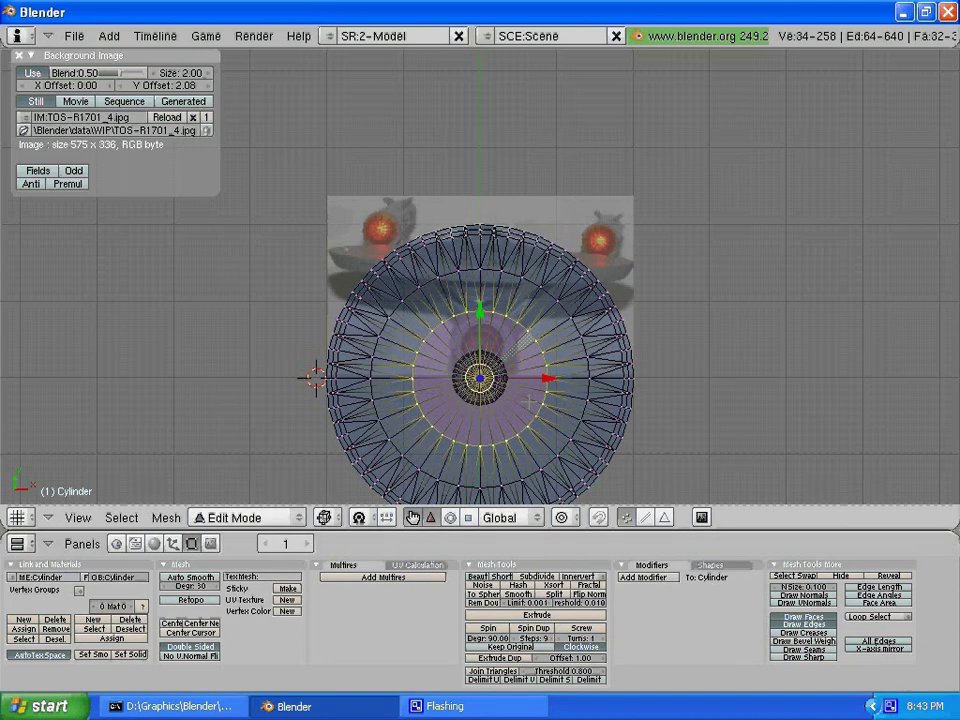
{"action": "key", "text": "KP_1"}
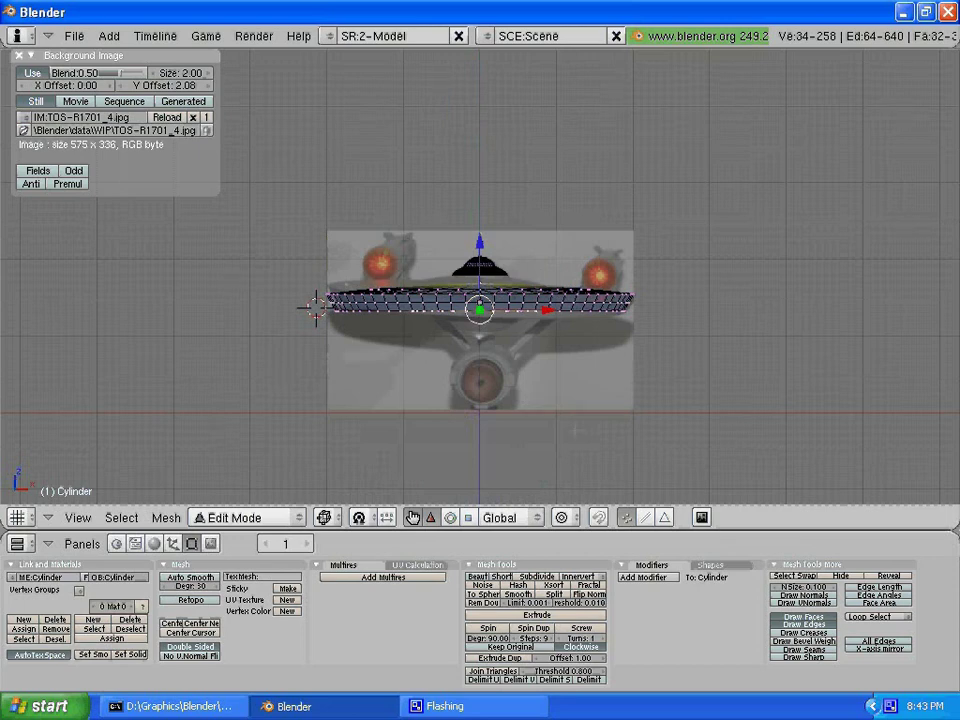
{"action": "scroll", "coordinate": [576, 429], "scroll_direction": "up", "scroll_amount": 4}
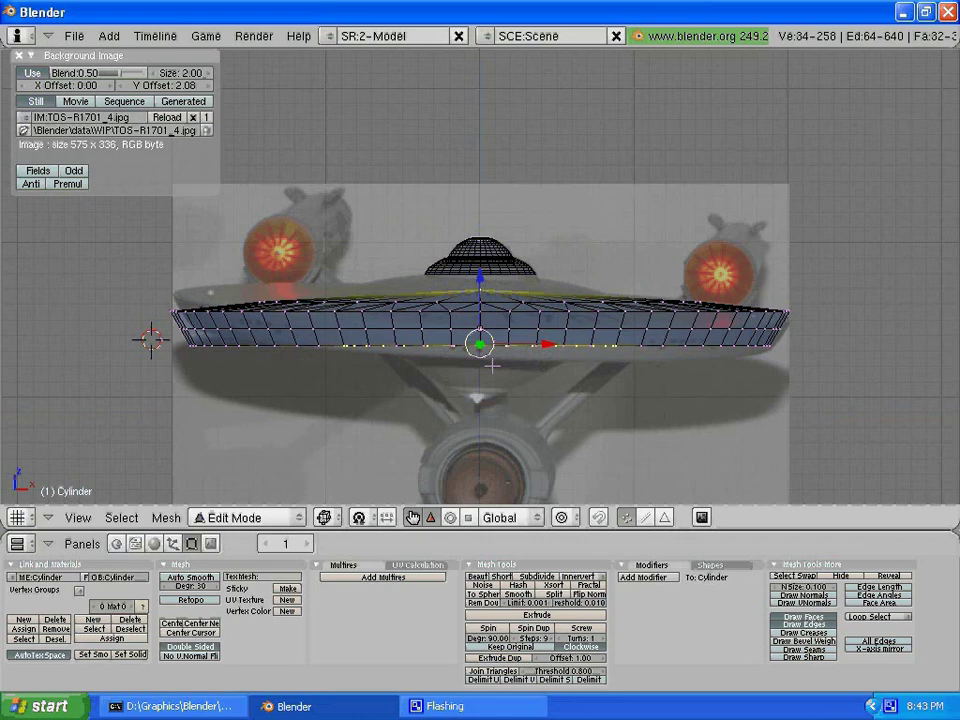
- Lower the selected inner rings along Z
{"action": "key", "text": "g"}
{"action": "key", "text": "z"}
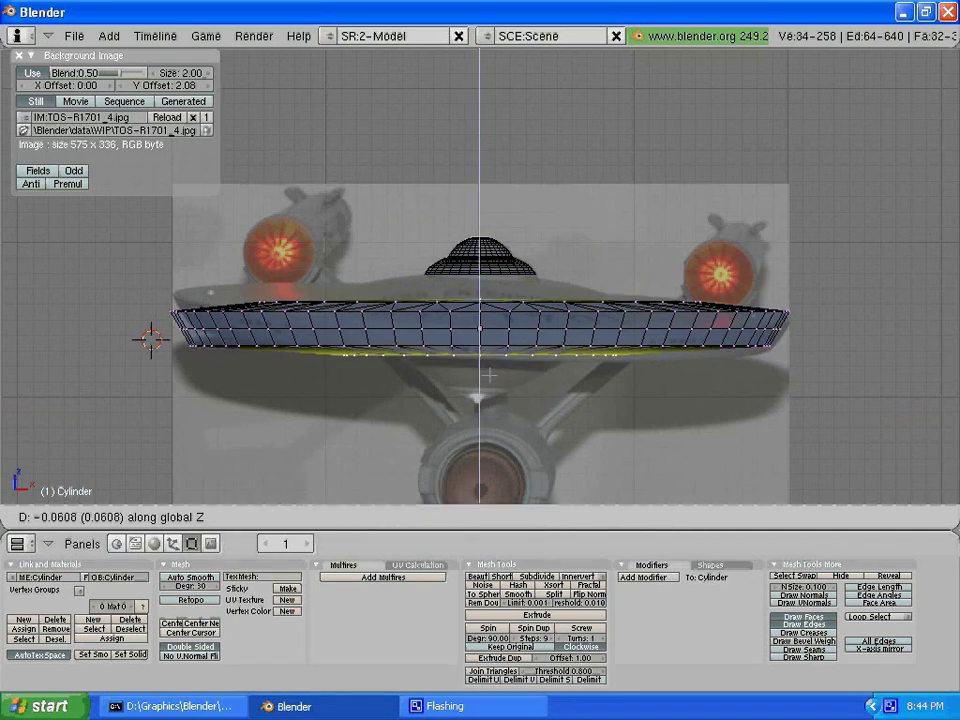
{"action": "left_click", "coordinate": [490, 375]}
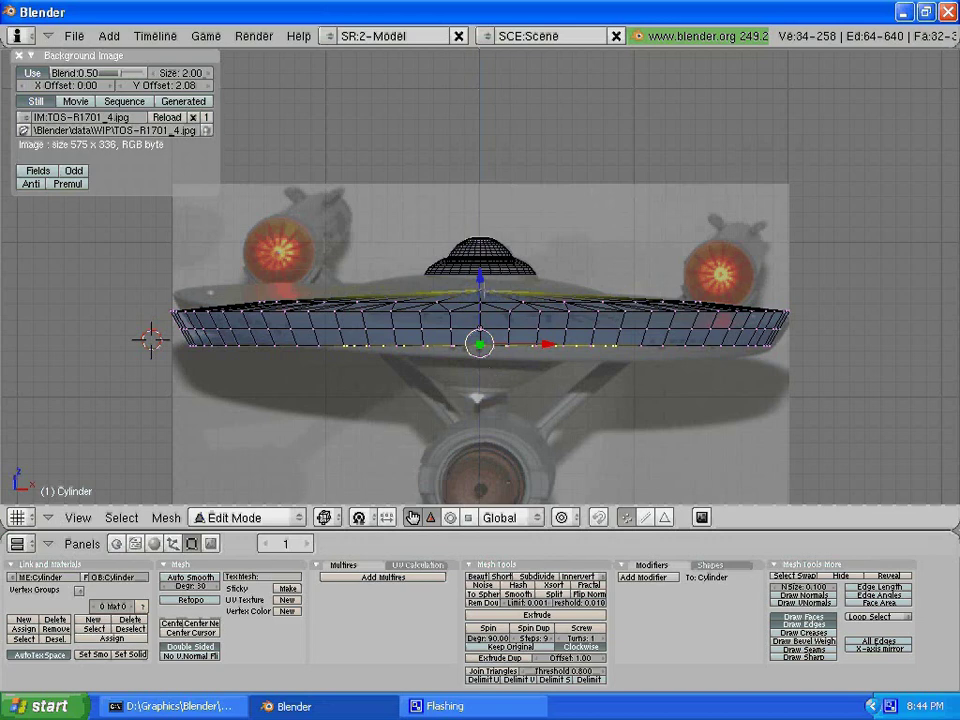
- Raise the saucer's top centre vertex along Z to slope the upper surface
{"action": "right_click", "coordinate": [480, 290]}
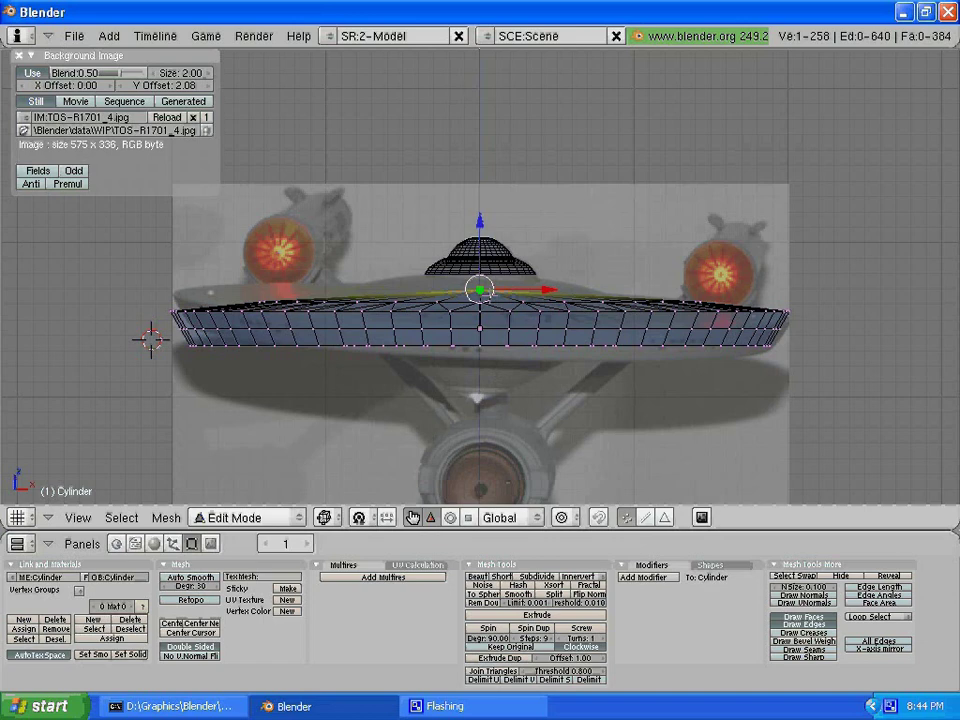
{"action": "key", "text": "g"}
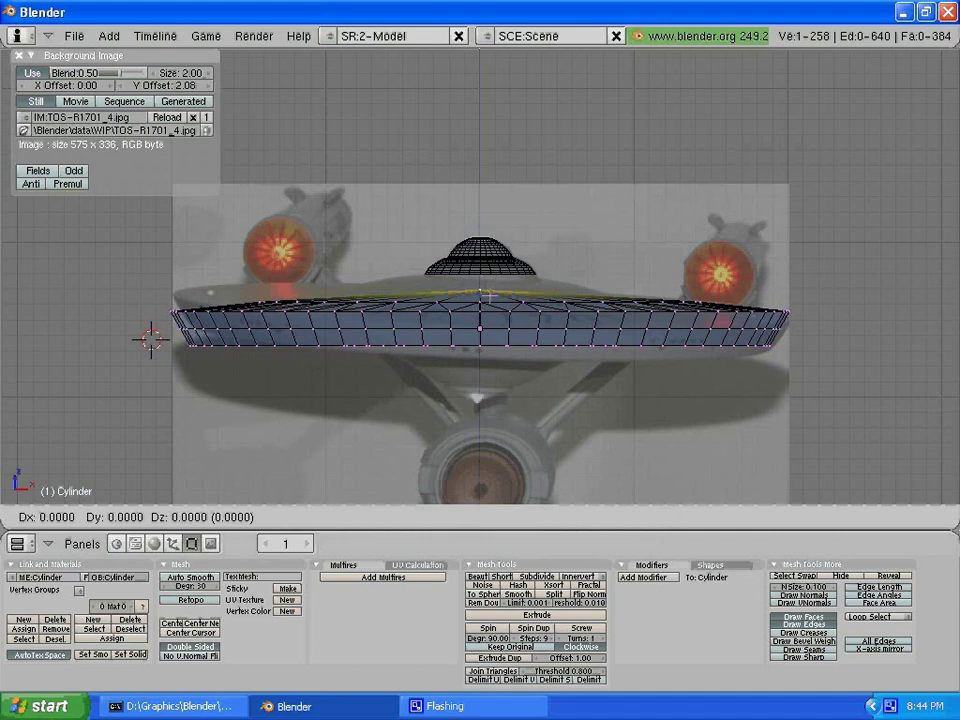
{"action": "key", "text": "z"}
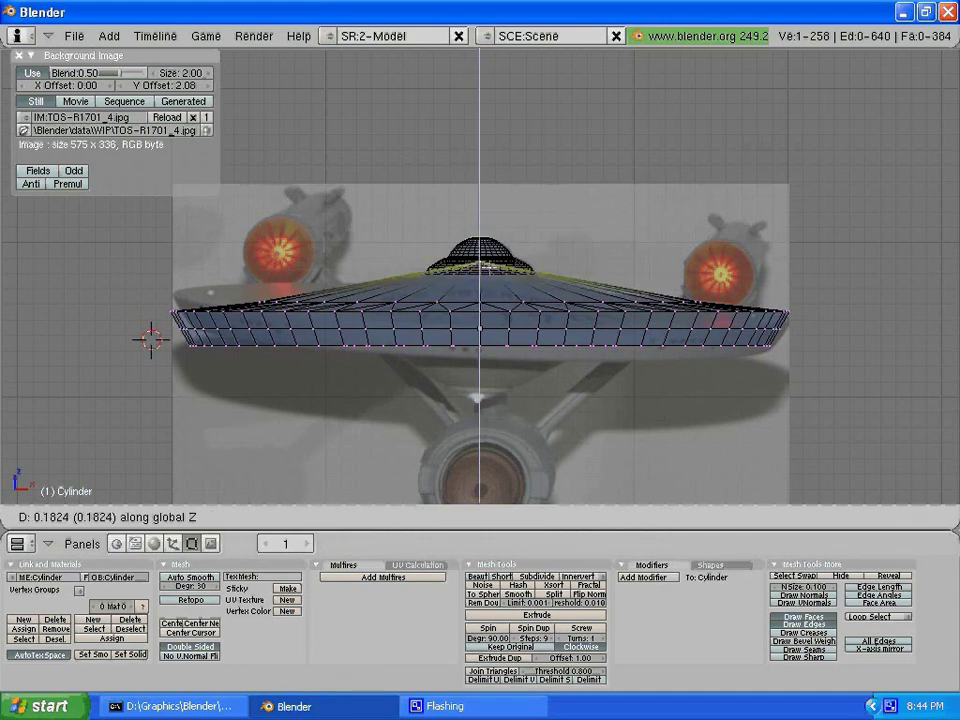
{"action": "left_click", "coordinate": [494, 318]}
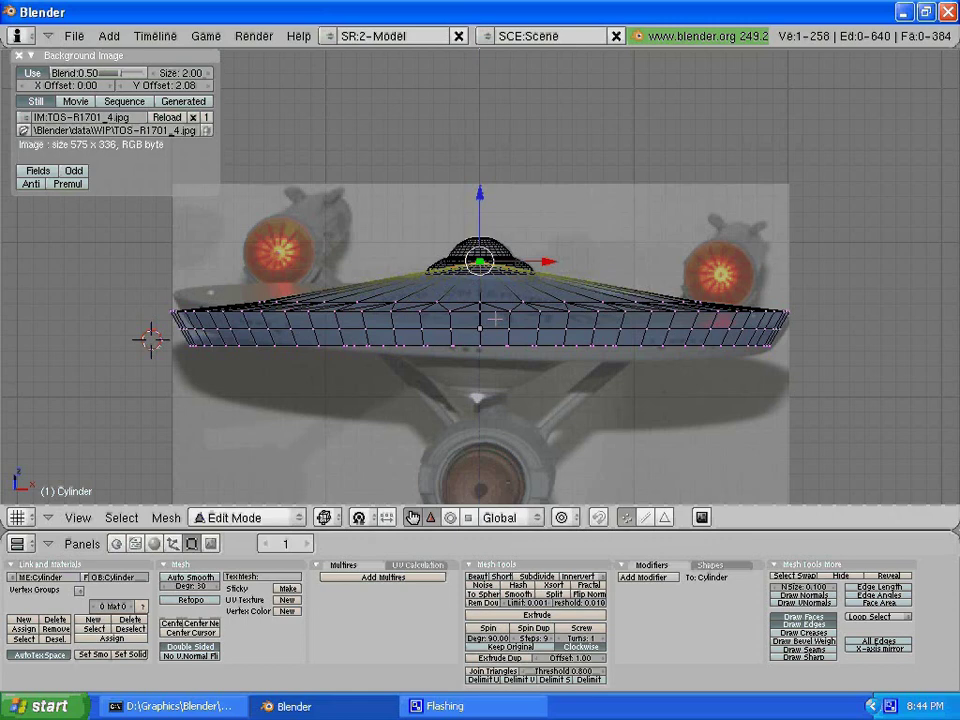
- Pull the underside's centre vertex down along Z into a shallow cone
{"action": "middle_click_drag", "start_coordinate": [494, 318], "coordinate": [502, 352]}
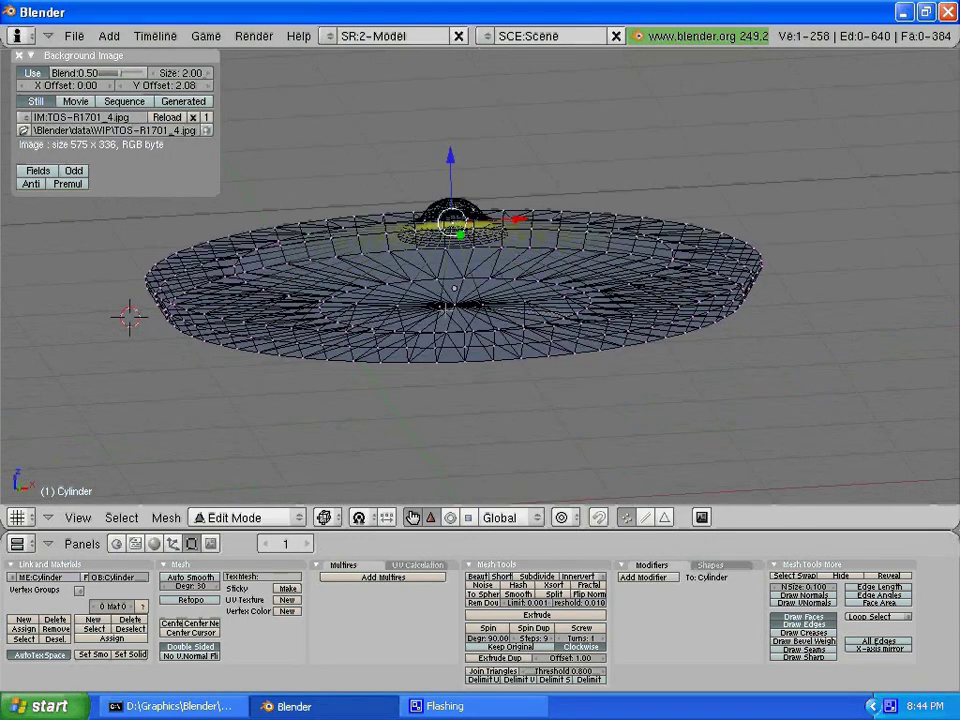
{"action": "right_click", "coordinate": [455, 302]}
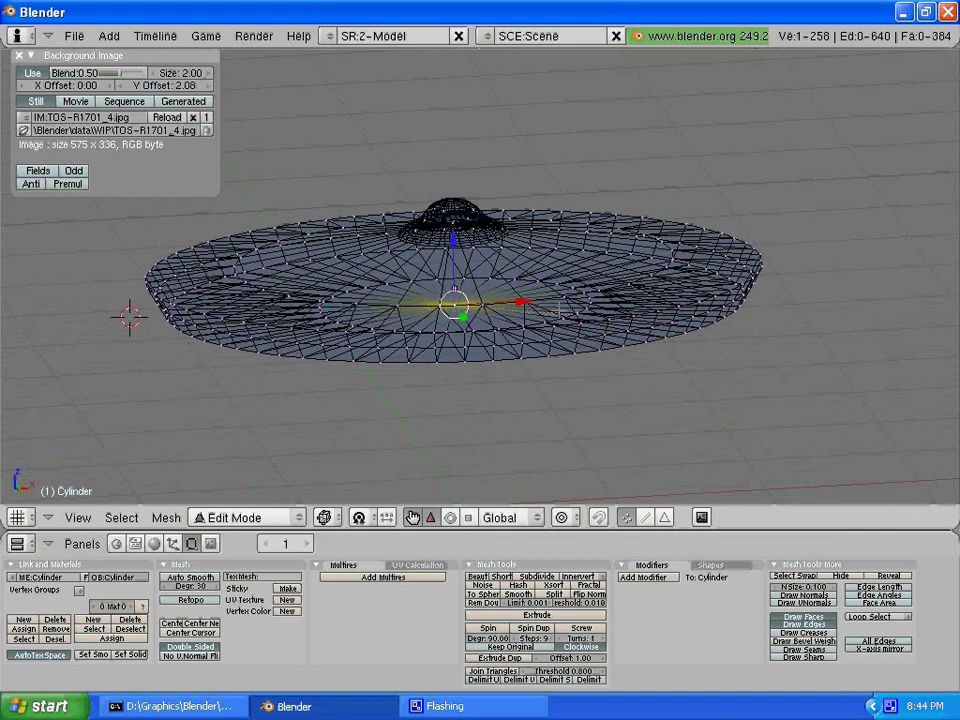
{"action": "key", "text": "KP_1"}
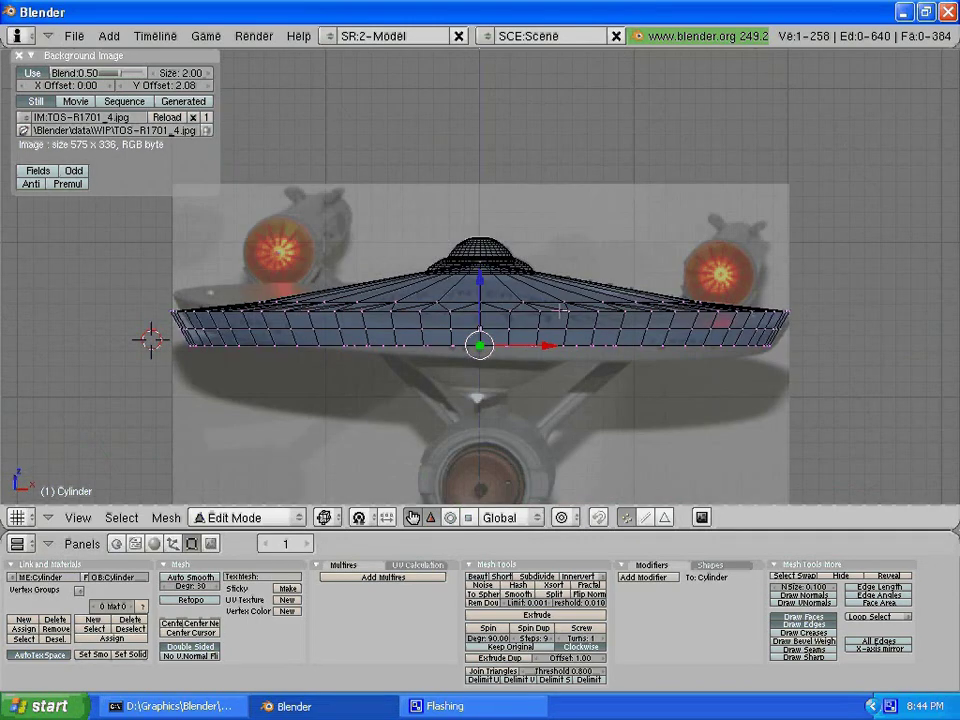
{"action": "key", "text": "g"}
{"action": "key", "text": "z"}
{"action": "left_click", "coordinate": [512, 380]}
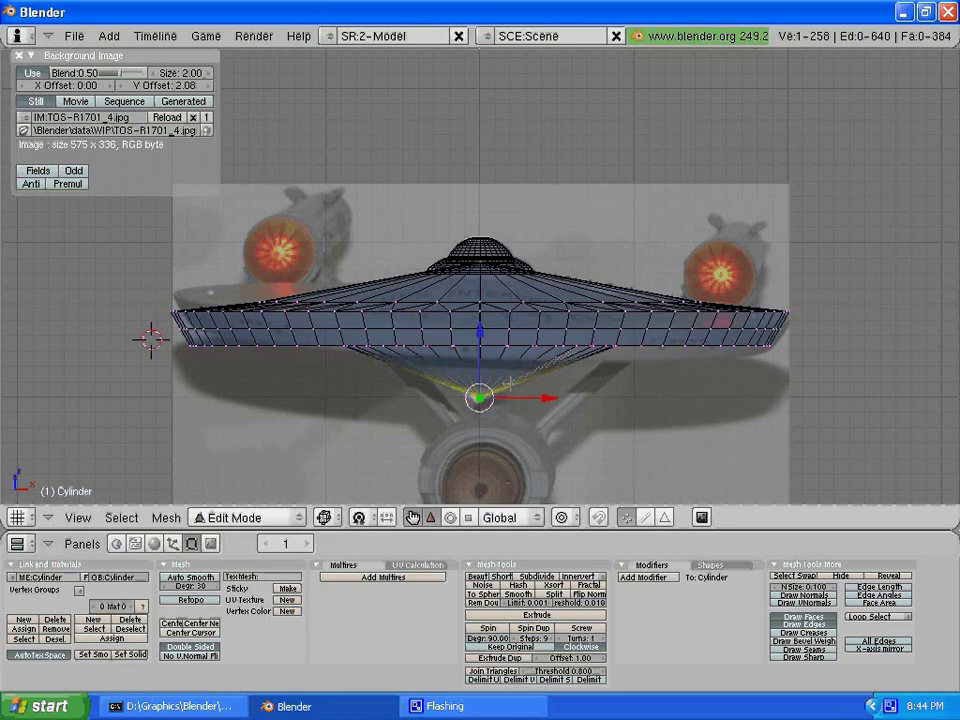
{"action": "key", "text": "KP_8"}
- Brush-select the inner ring of underside vertices with B
{"action": "key", "text": "KP_8"}
{"action": "key", "text": "KP_8"}
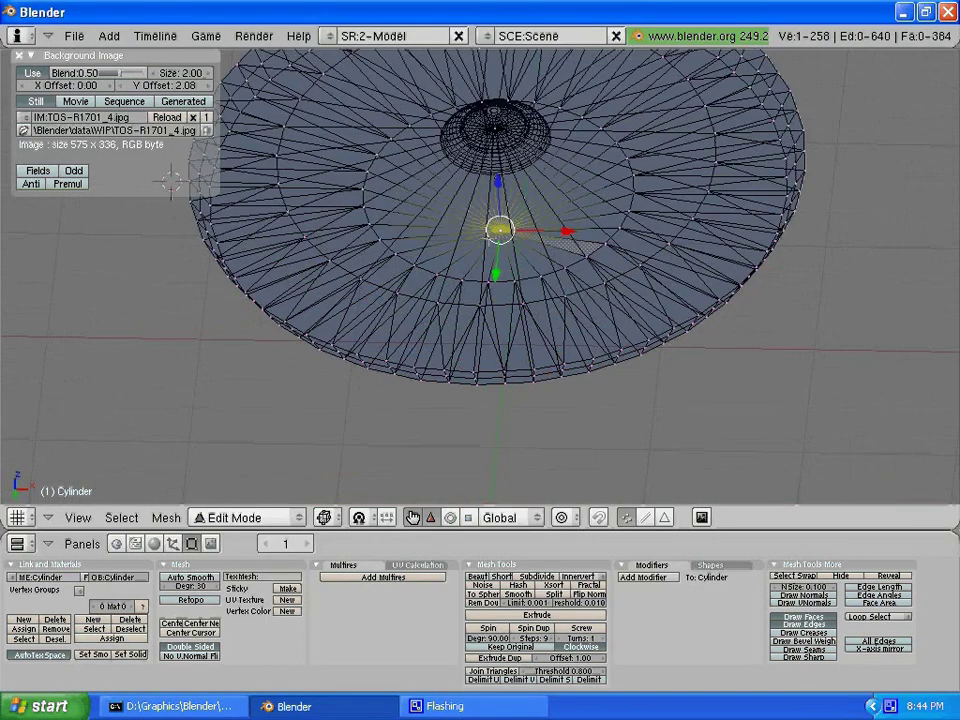
{"action": "key", "text": "KP_8"}
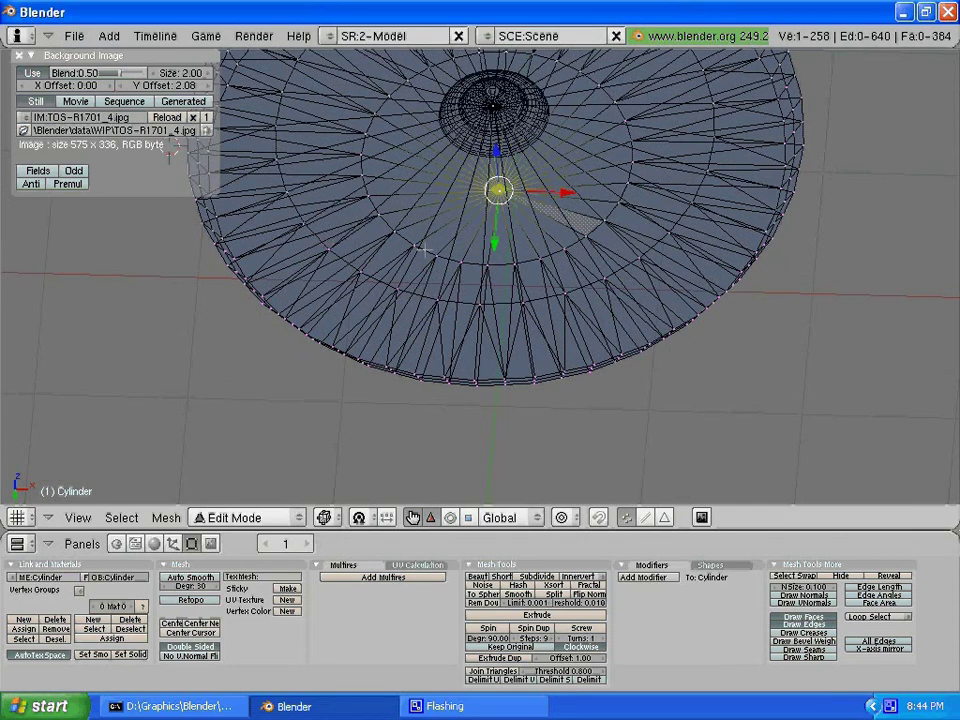
{"action": "key", "text": "a"}
{"action": "scroll", "coordinate": [446, 213], "scroll_direction": "down", "scroll_amount": 2}
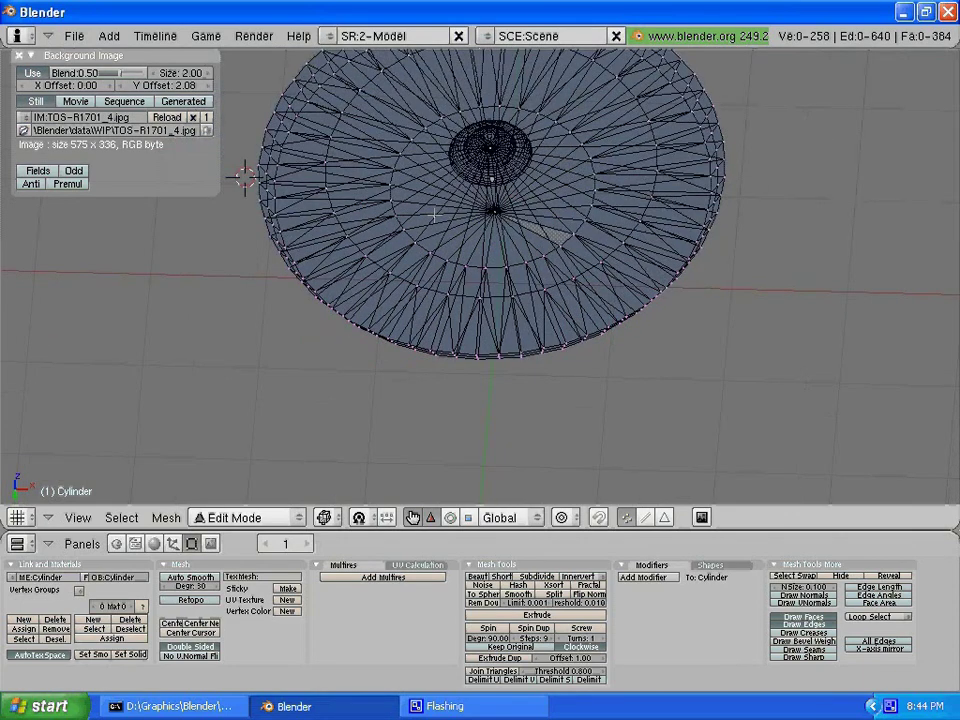
{"action": "key", "text": "b"}
{"action": "key", "text": "b"}
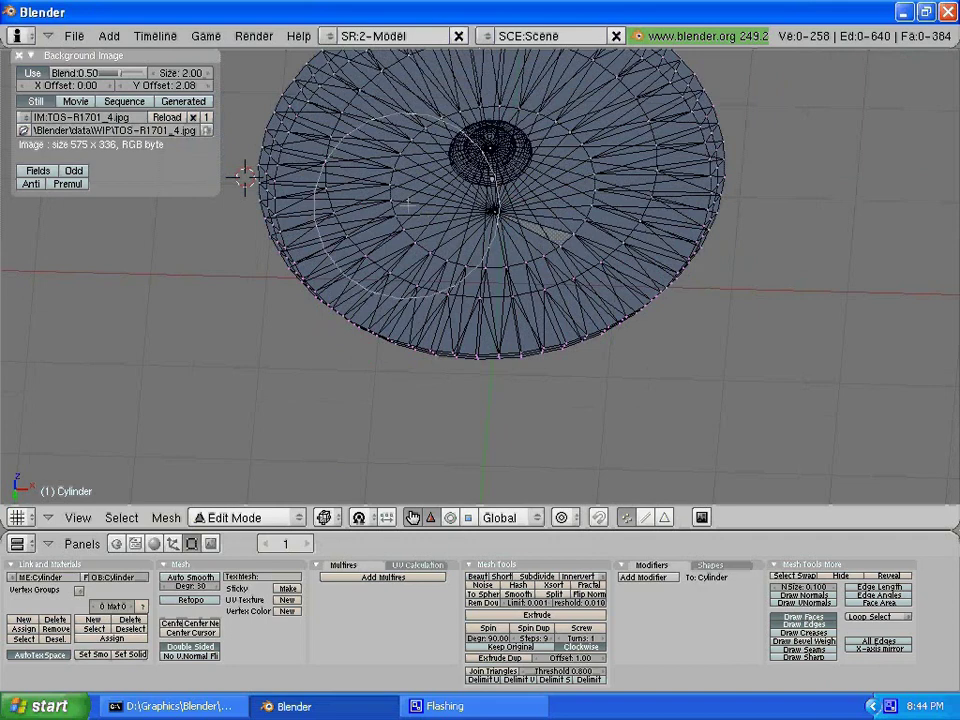
{"action": "scroll", "coordinate": [408, 206], "scroll_direction": "up", "scroll_amount": 5}
{"action": "mouse_move", "coordinate": [406, 219]}
{"action": "left_mouse_down"}
{"action": "mouse_move", "coordinate": [440, 262]}
{"action": "mouse_move", "coordinate": [535, 235]}
{"action": "mouse_move", "coordinate": [526, 224]}
{"action": "left_mouse_up"}
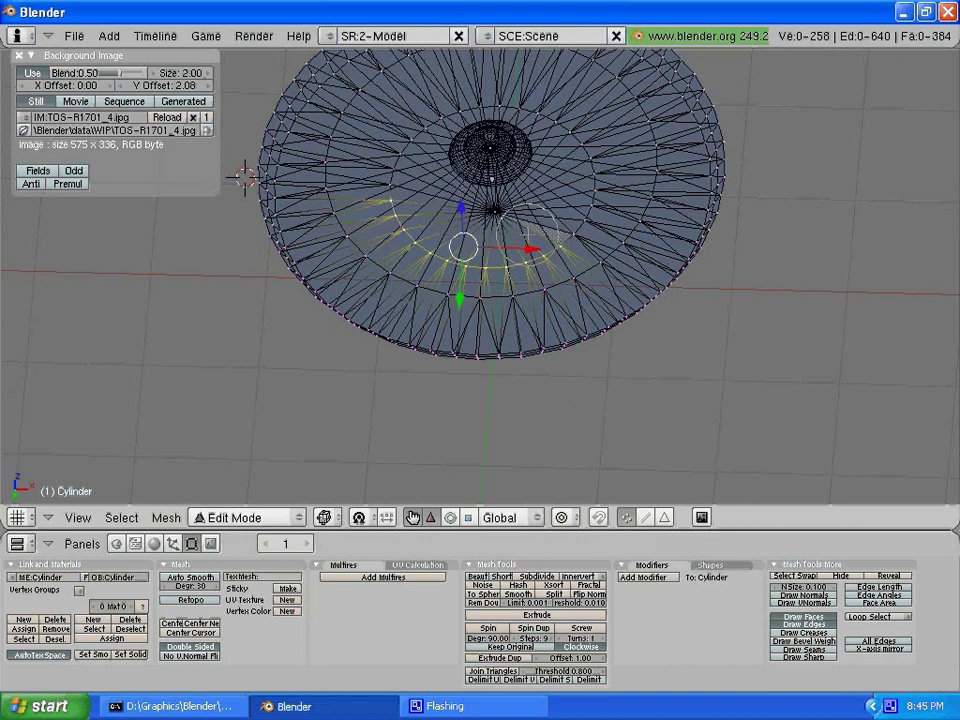
{"action": "mouse_move", "coordinate": [386, 165]}
{"action": "left_mouse_down"}
{"action": "mouse_move", "coordinate": [412, 124]}
{"action": "mouse_move", "coordinate": [496, 88]}
{"action": "mouse_move", "coordinate": [570, 132]}
{"action": "mouse_move", "coordinate": [576, 211]}
{"action": "left_mouse_up"}
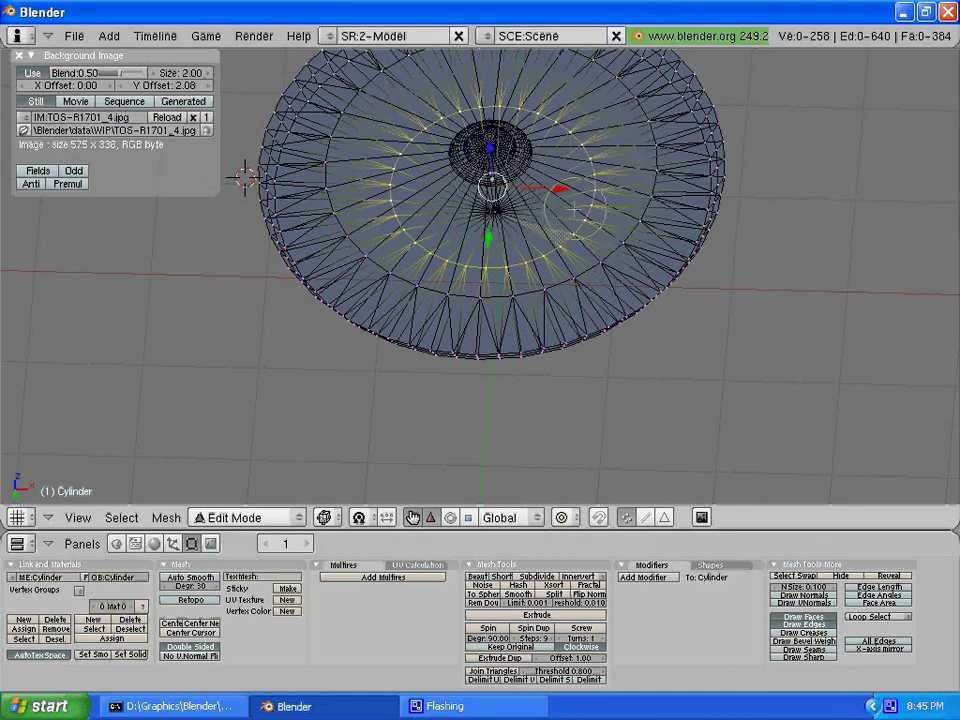
{"action": "right_click", "coordinate": [540, 210]}
- Lower the selected ring about 0.0582 along Z, then leave Edit Mode
{"action": "key", "text": "KP_1"}
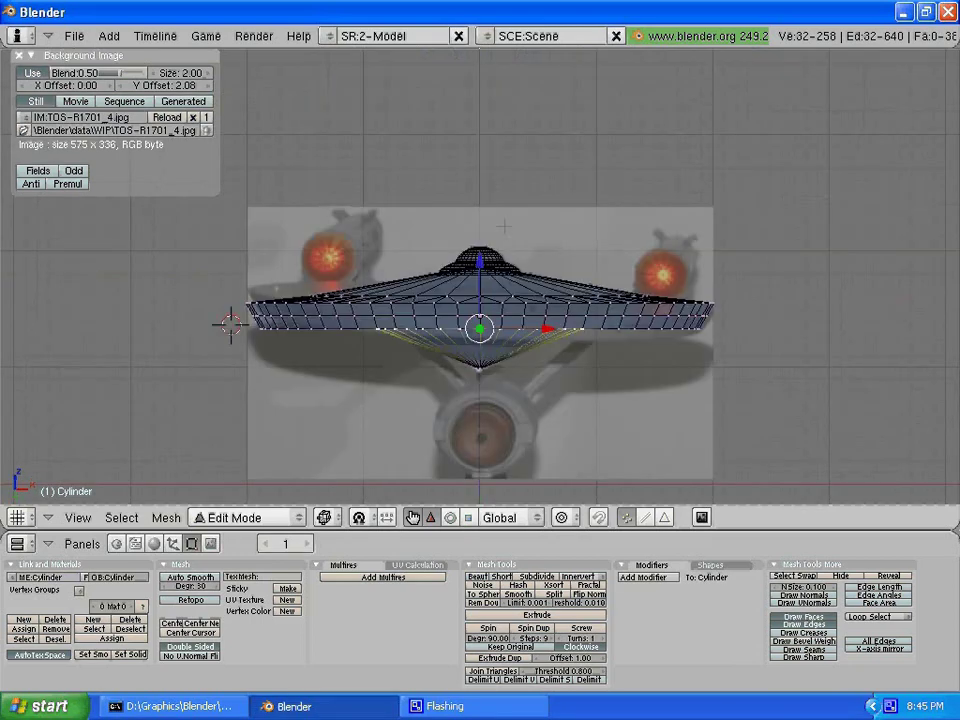
{"action": "scroll", "coordinate": [508, 367], "scroll_direction": "up", "scroll_amount": 2}
{"action": "key", "text": "g"}
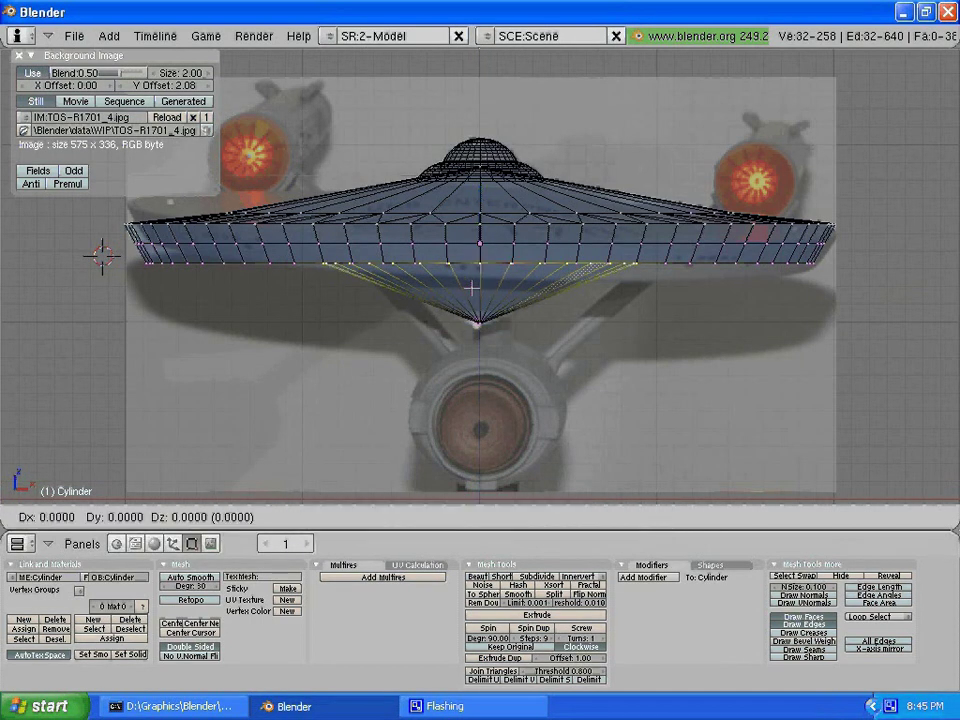
{"action": "key", "text": "z"}
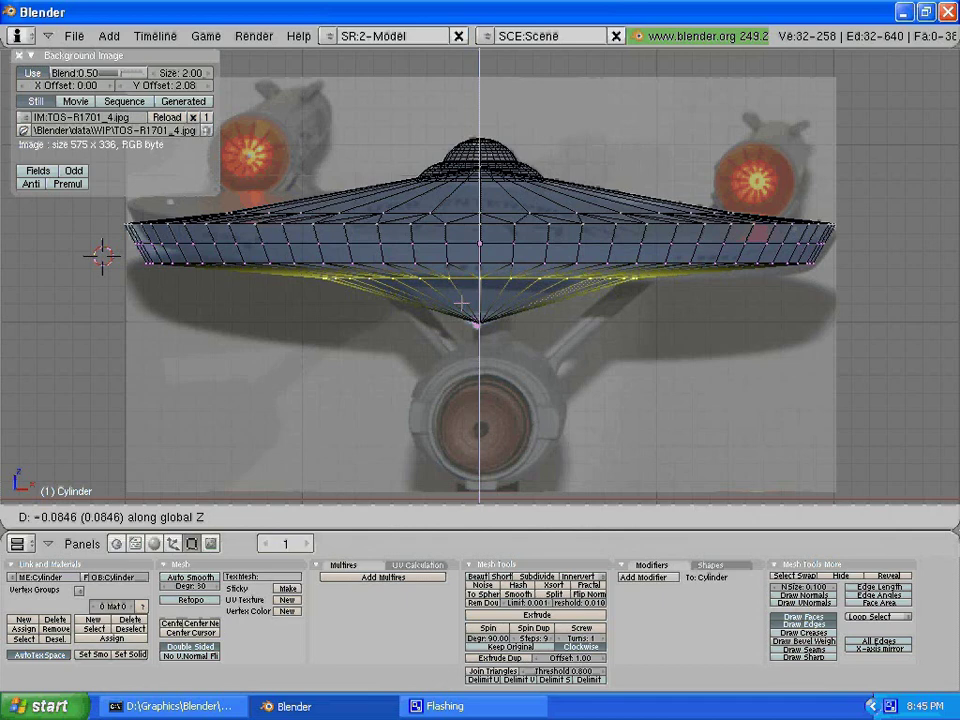
{"action": "left_click", "coordinate": [459, 298]}
{"action": "key", "text": "Tab"}
- Duplicate the bridge dome below the saucer and flip the copy 180° about Y
{"action": "right_click", "coordinate": [490, 151]}
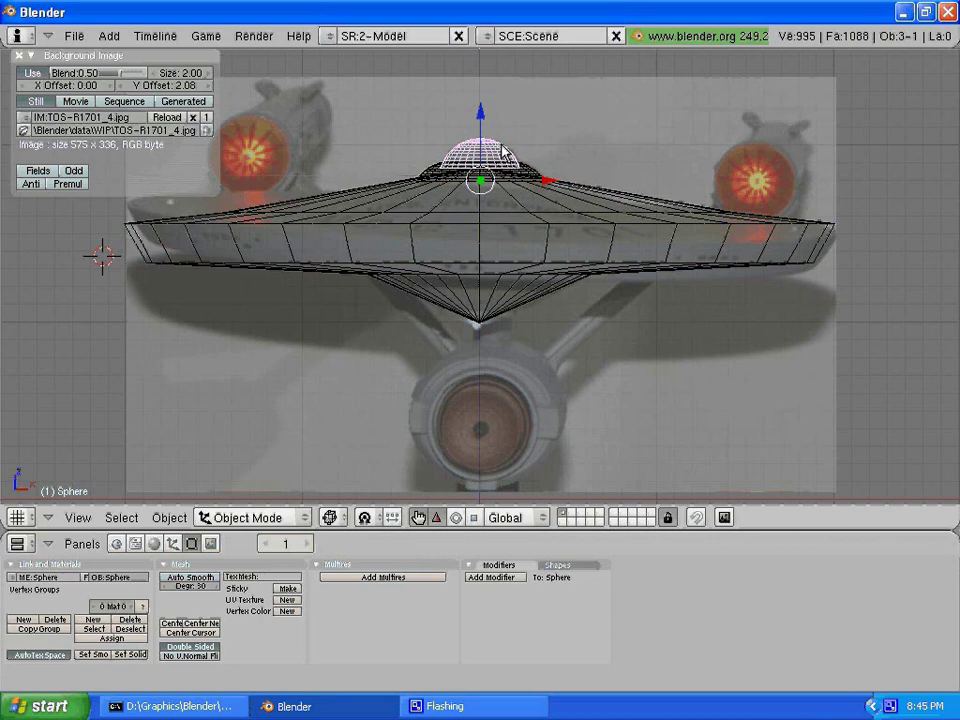
{"action": "key", "text": "shift+d"}
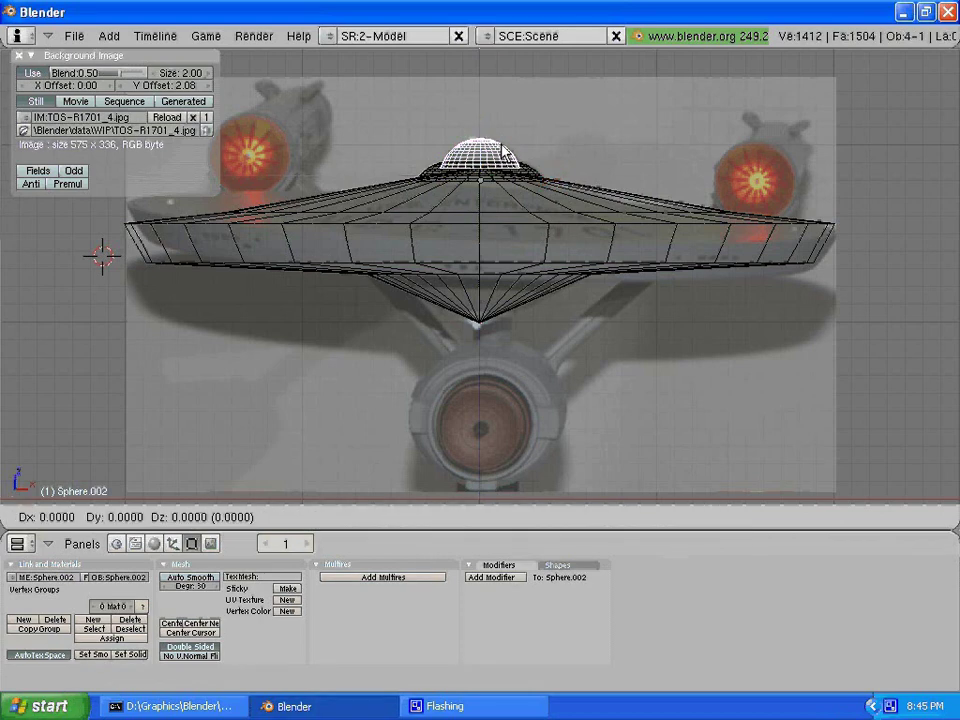
{"action": "key", "text": "z"}
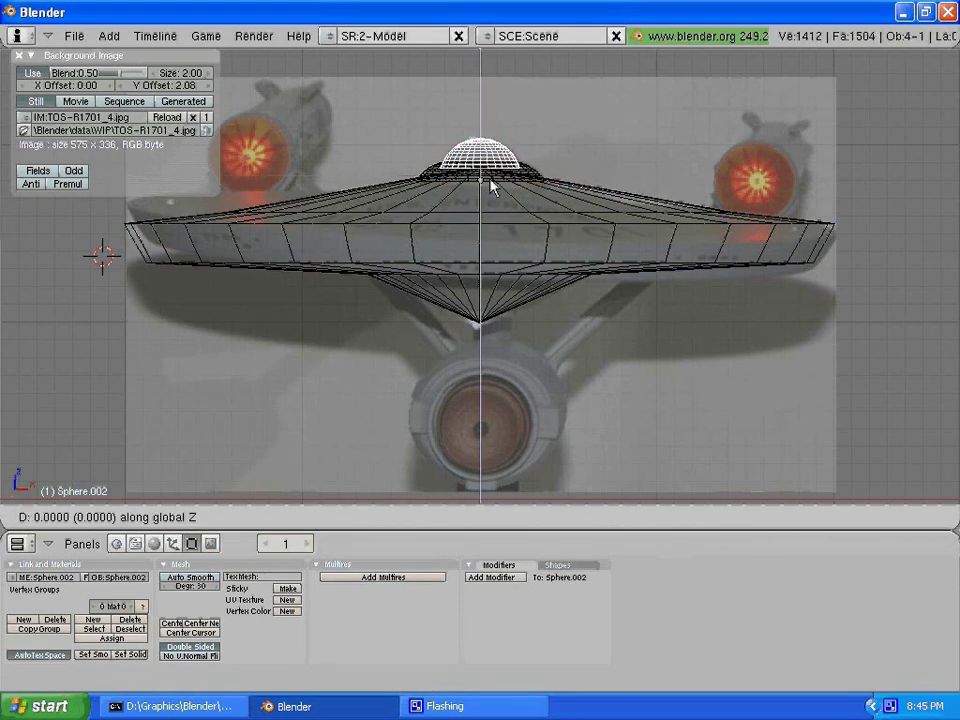
{"action": "left_click", "coordinate": [499, 352]}
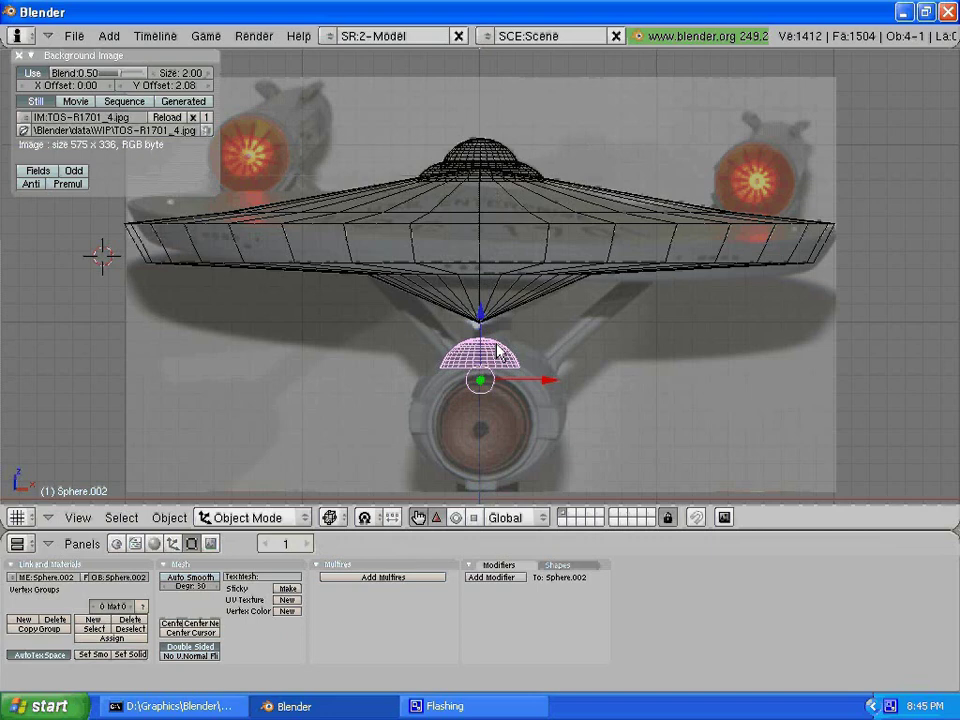
{"action": "key", "text": "r"}
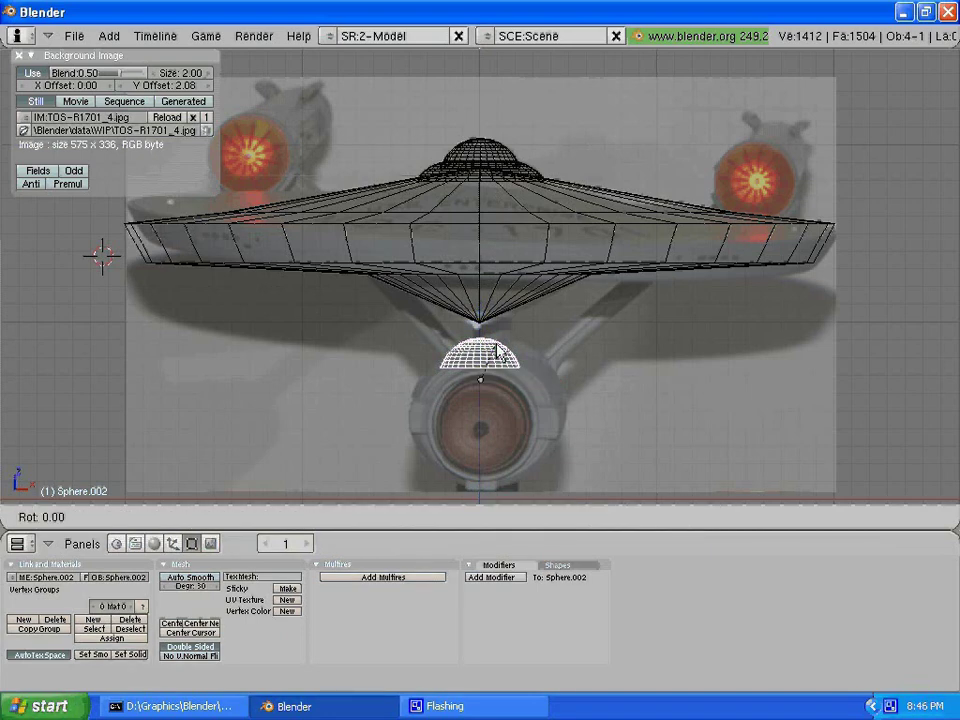
{"action": "type", "text": "y"}
{"action": "type", "text": "18"}
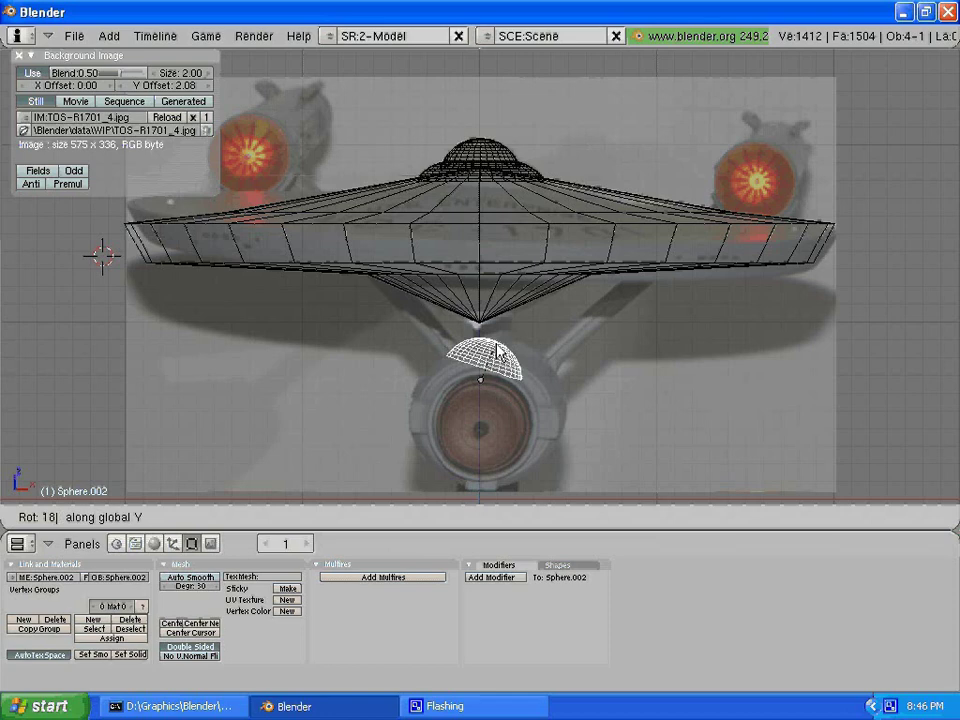
{"action": "type", "text": "0"}
{"action": "key", "text": "Return"}
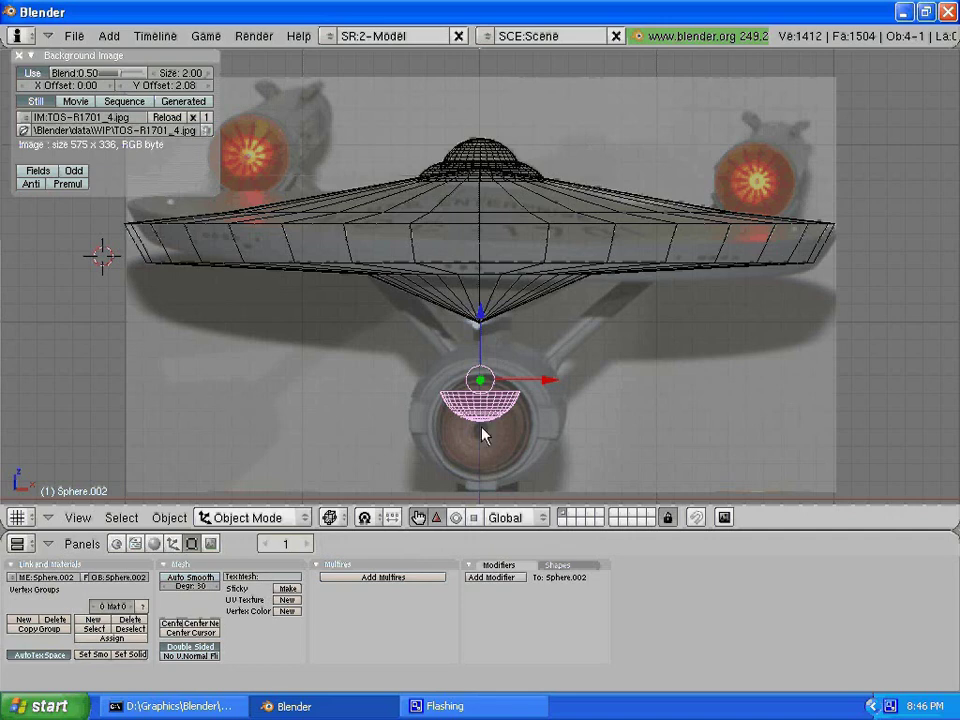
- Flatten the copied dome to 0.4603 along Z and set it at the cone's tip
{"action": "key", "text": "s"}
{"action": "key", "text": "z"}
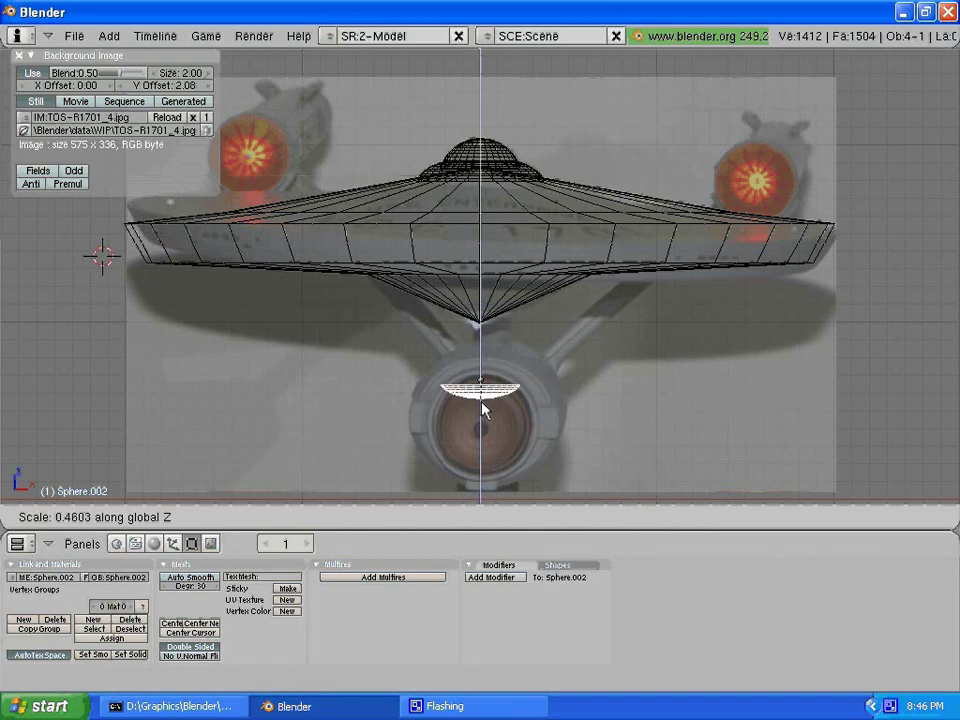
{"action": "left_click", "coordinate": [482, 410]}
{"action": "key", "text": "g"}
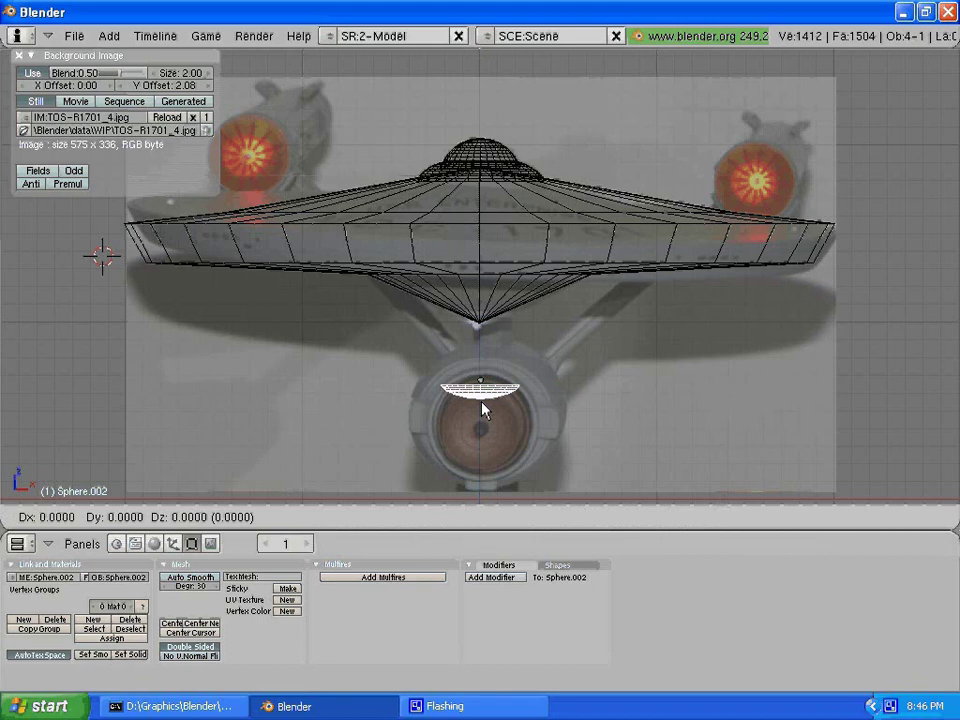
{"action": "key", "text": "z"}
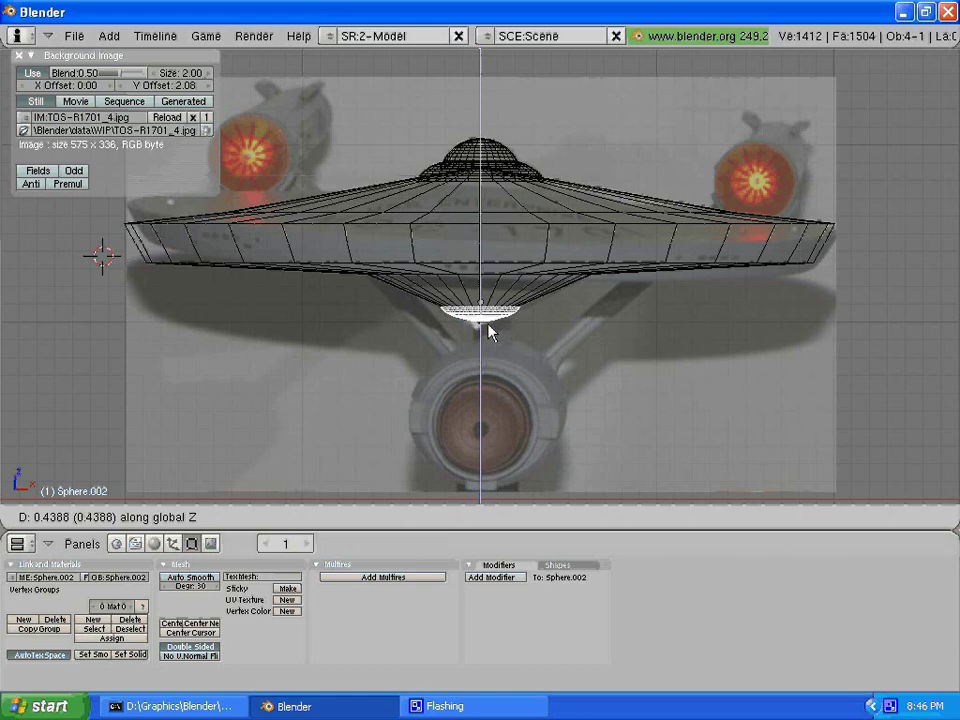
{"action": "left_click", "coordinate": [489, 332]}
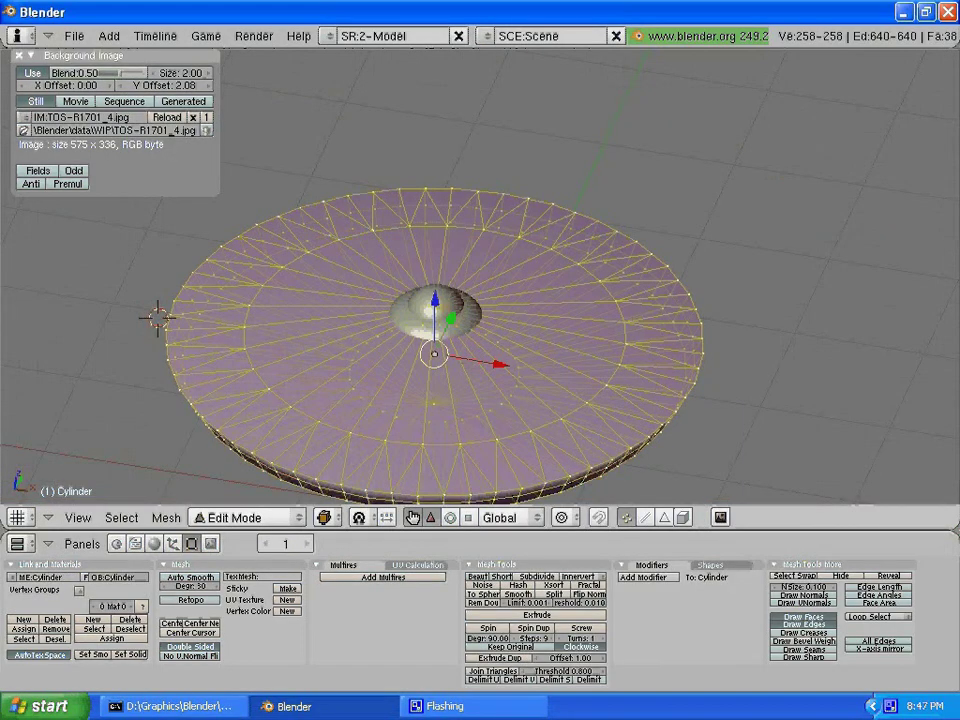
- Subdivide the entire saucer mesh, return to Object Mode, and orbit to check it
{"action": "key", "text": "w"}
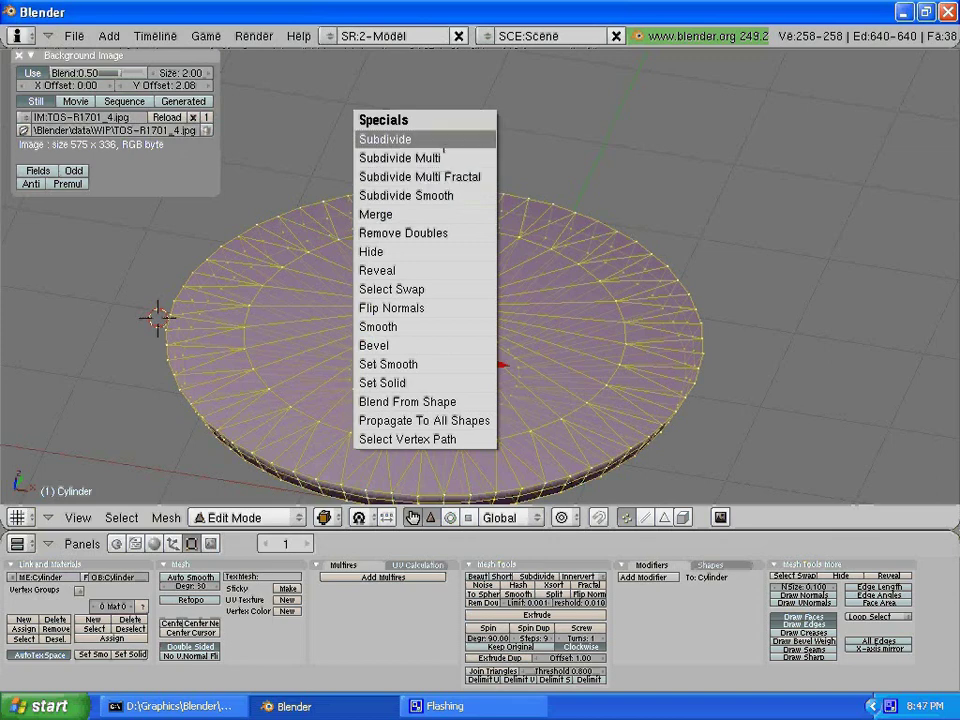
{"action": "left_click", "coordinate": [443, 141]}
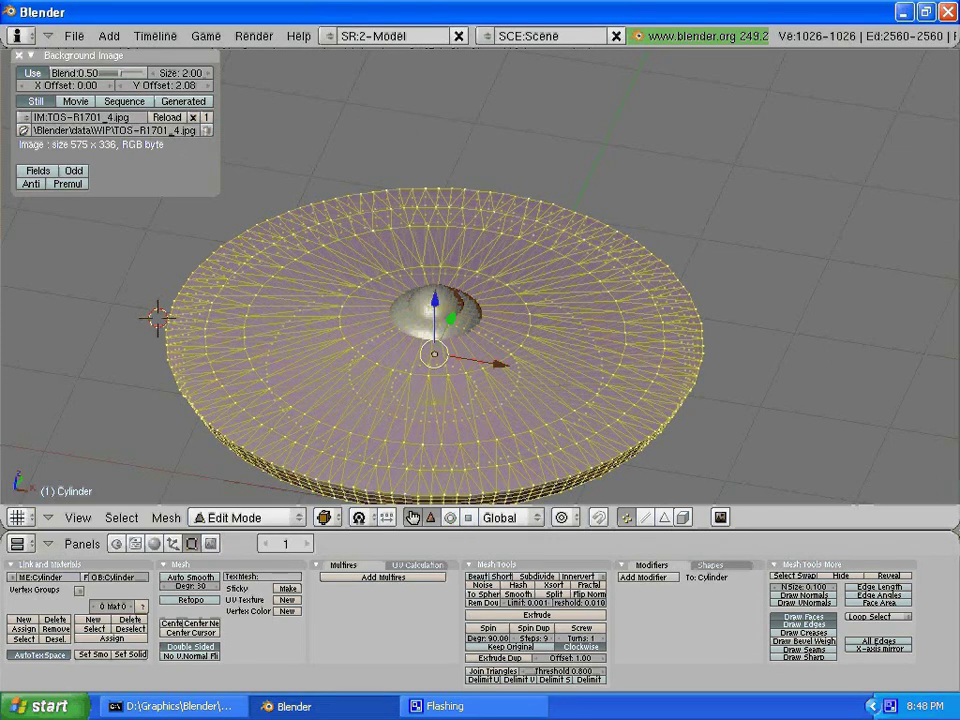
{"action": "key", "text": "Tab"}
{"action": "scroll", "coordinate": [471, 103], "scroll_direction": "up", "scroll_amount": 3}
{"action": "middle_click_drag", "start_coordinate": [465, 268], "coordinate": [538, 443]}
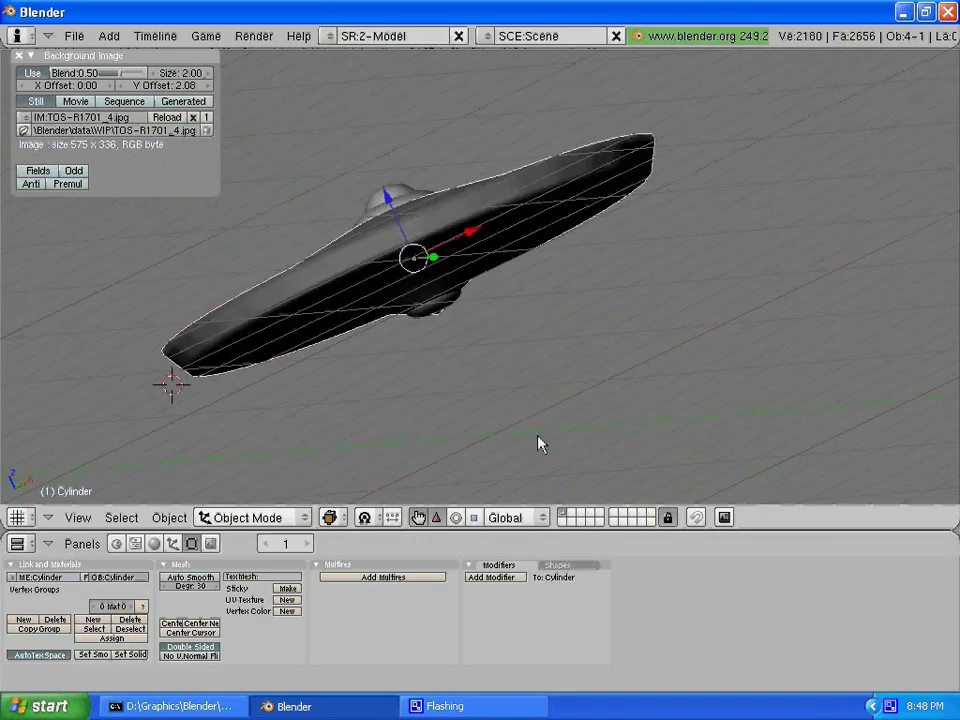
{"action": "middle_click_drag", "start_coordinate": [574, 289], "coordinate": [497, 349]}
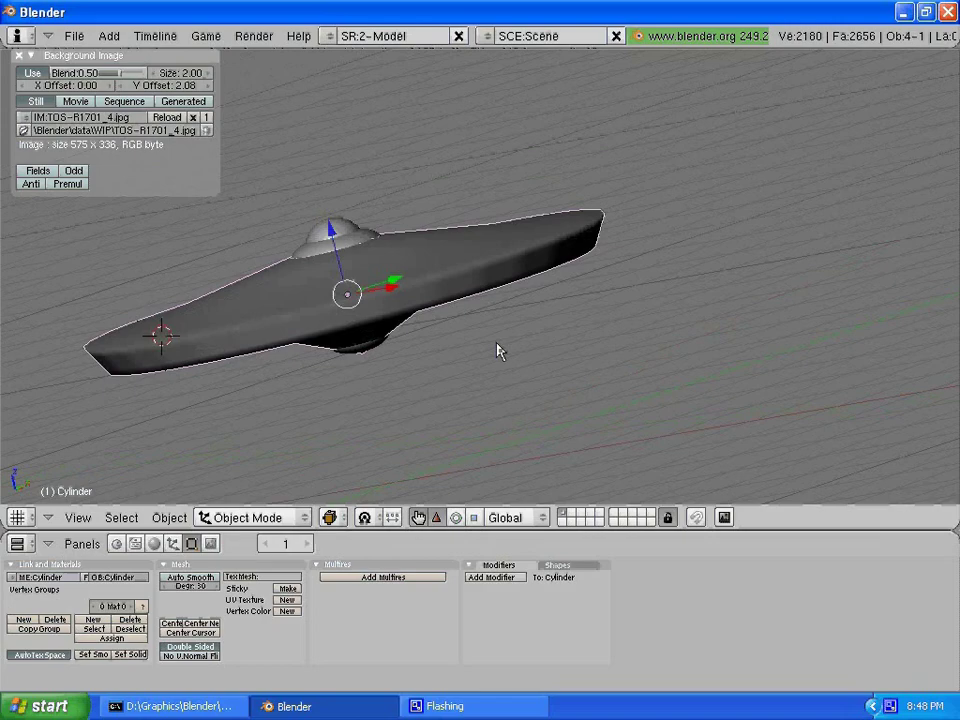
- Close the Background Image settings and return to the front view
{"action": "left_click", "coordinate": [19, 56]}
{"action": "left_click", "coordinate": [75, 36]}
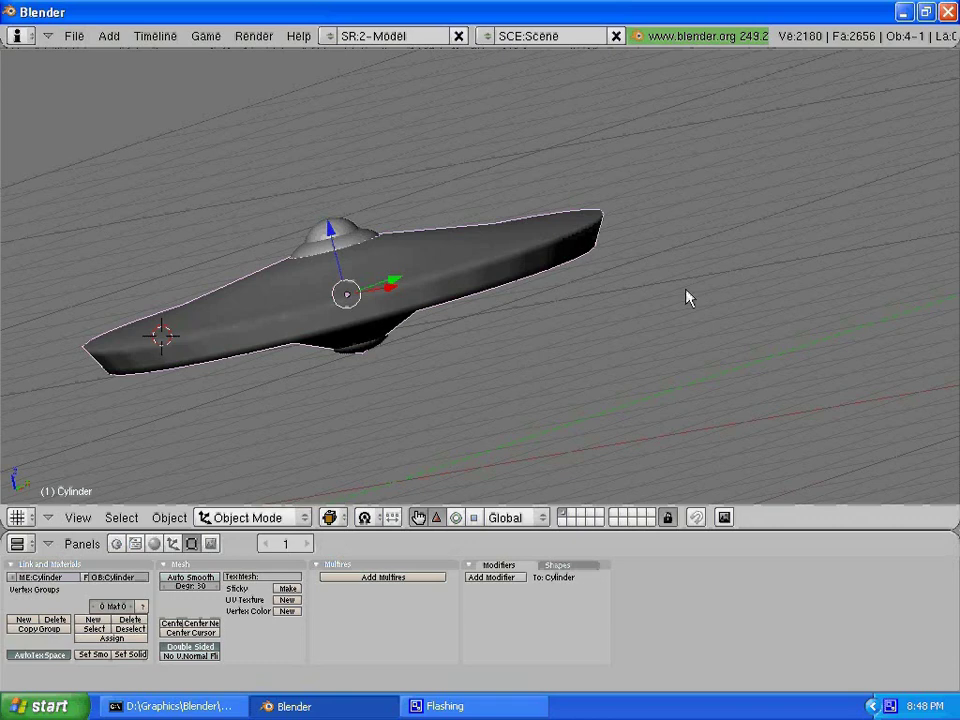
{"action": "key", "text": "KP_1"}
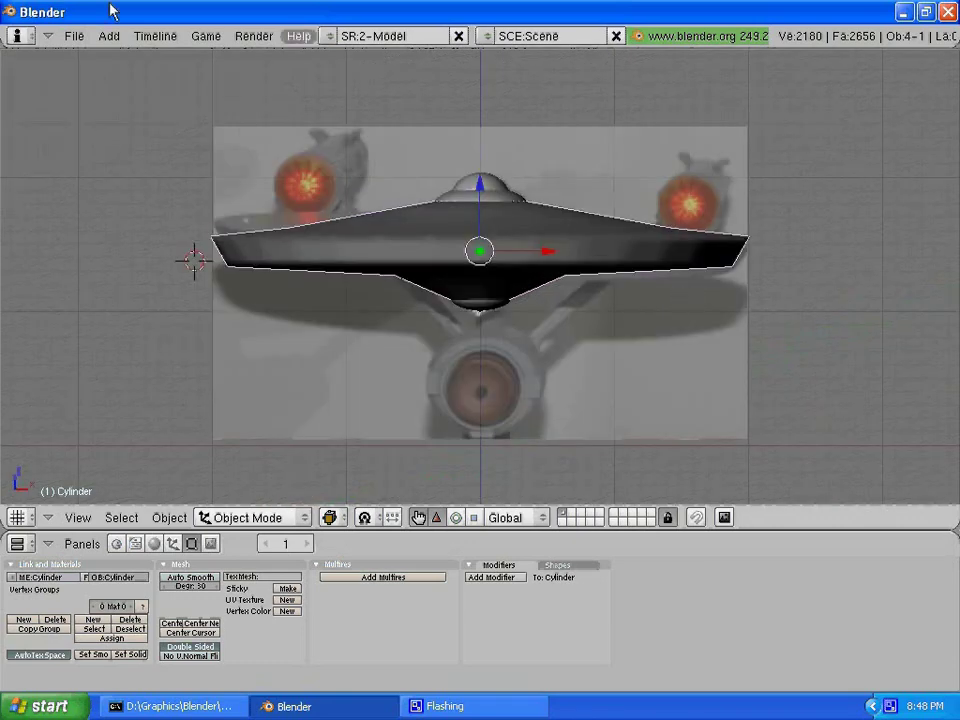